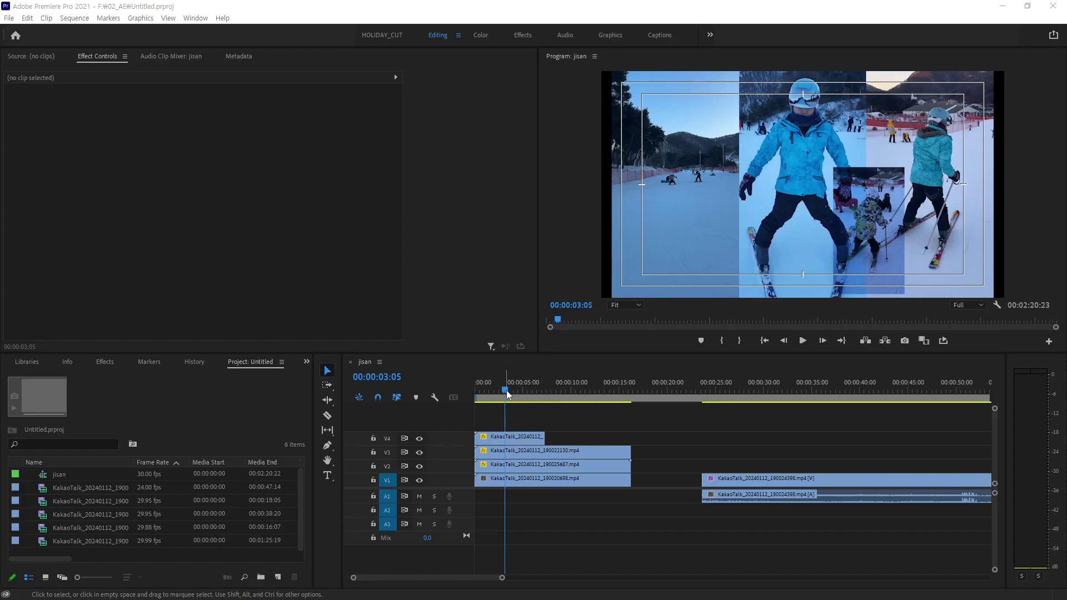
Ripple-delete the empty gap on V1 so the ski clip follows directly, then scrub the join.
mouse_move(505, 390)
left_mouse_down()
mouse_move(567, 389)
mouse_move(672, 356)
mouse_move(792, 352)
mouse_move(754, 318)
left_mouse_up()
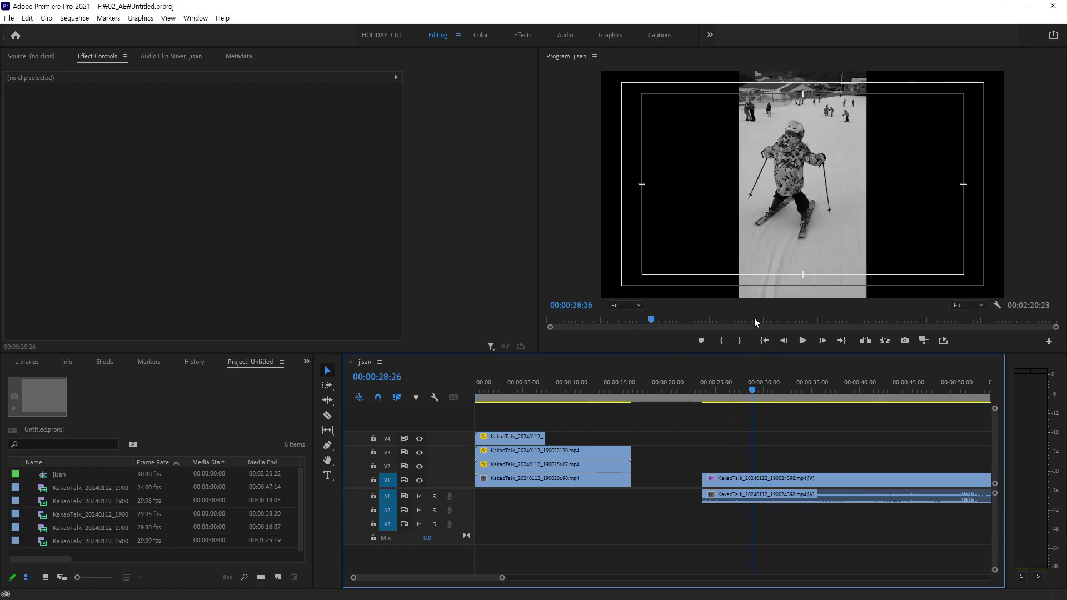
left_click(661, 481)
right_click(662, 482)
left_click(686, 489)
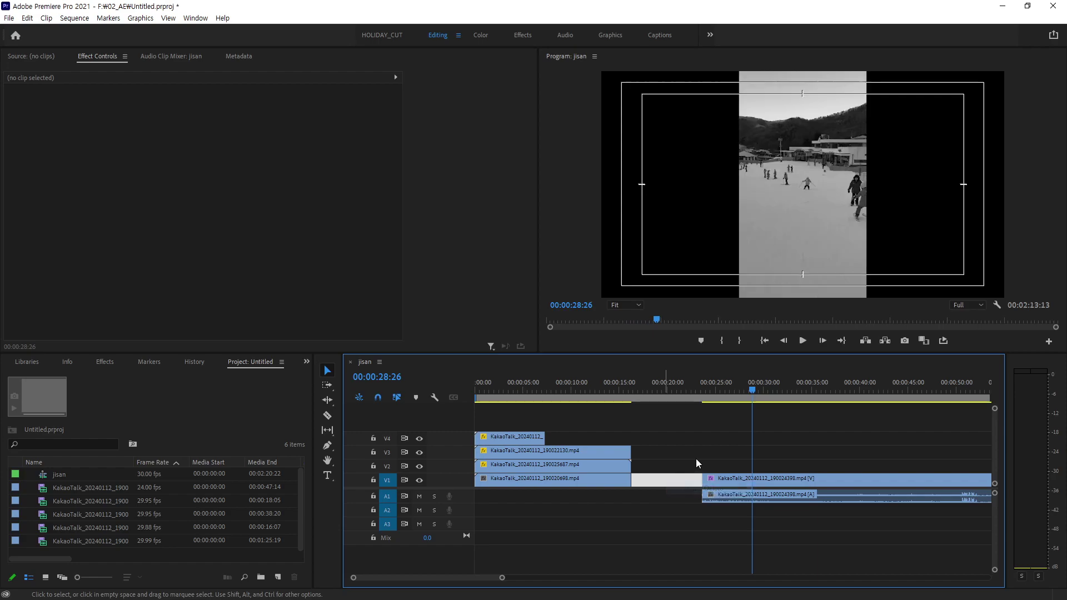
mouse_move(631, 391)
left_mouse_down()
mouse_move(771, 384)
mouse_move(659, 406)
mouse_move(669, 405)
left_mouse_up()
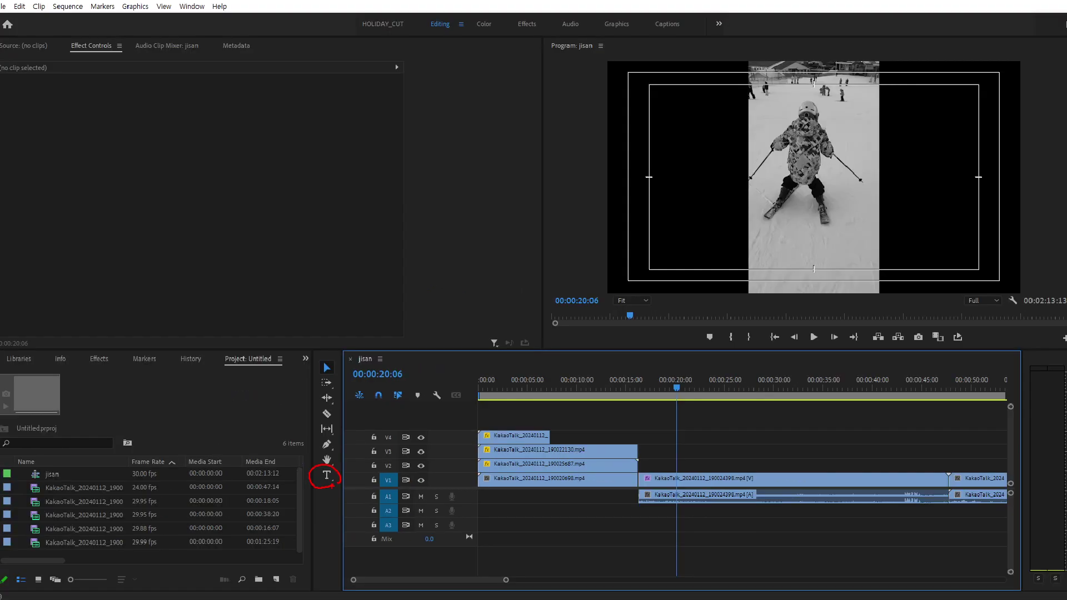
Type the caption '스키장에서...' below the skier at 00:00:20:06, creating a Graphic clip on V2.
left_click(327, 476)
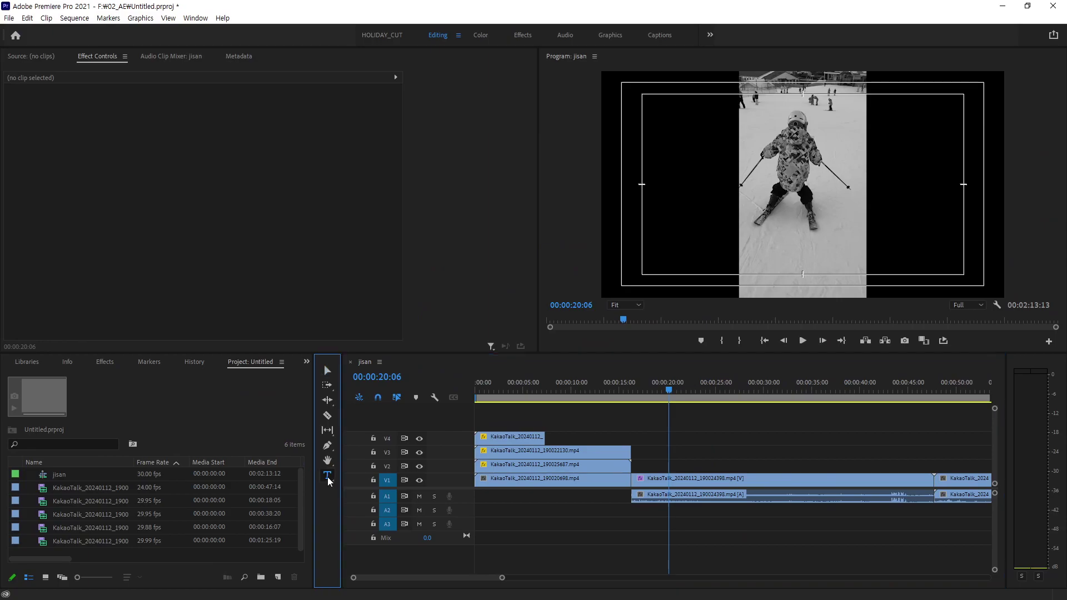
left_click(761, 261)
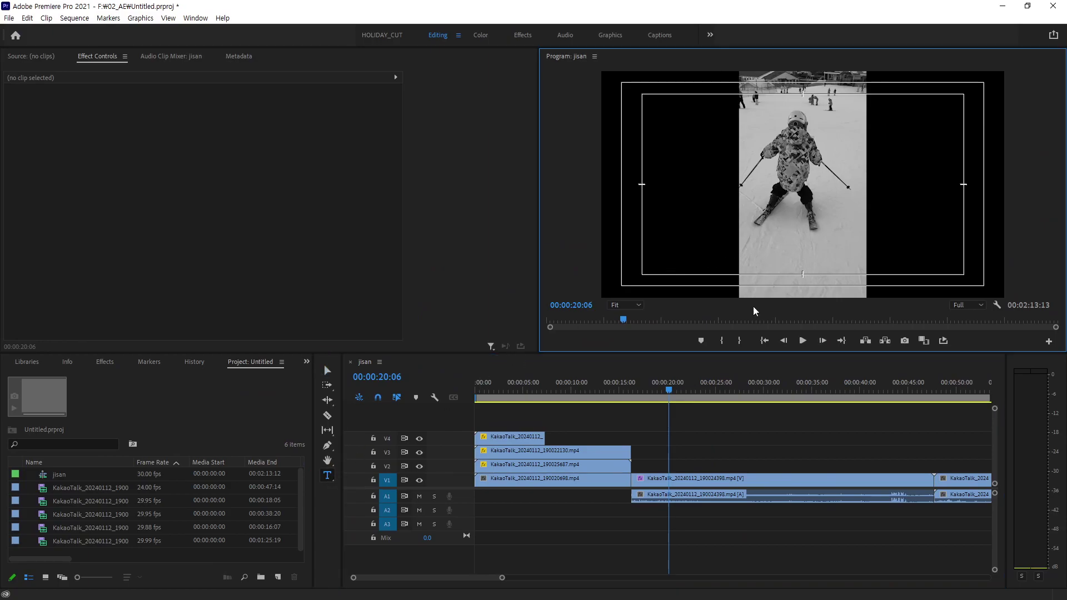
left_click(756, 250)
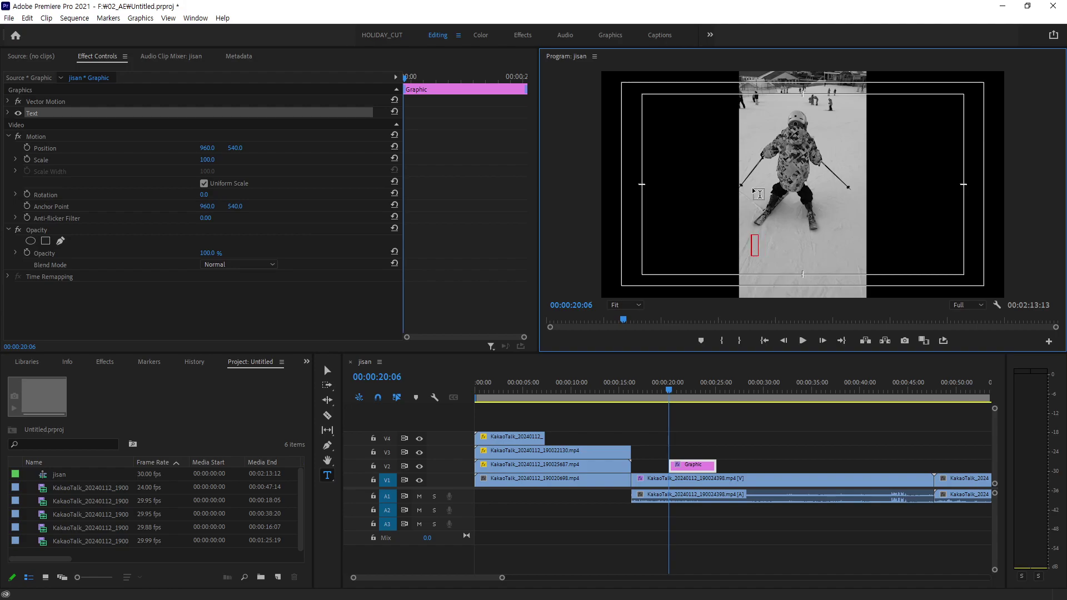
type("지산")
key("ctrl+z")
type("스키")
type("장어")
type("에서...")
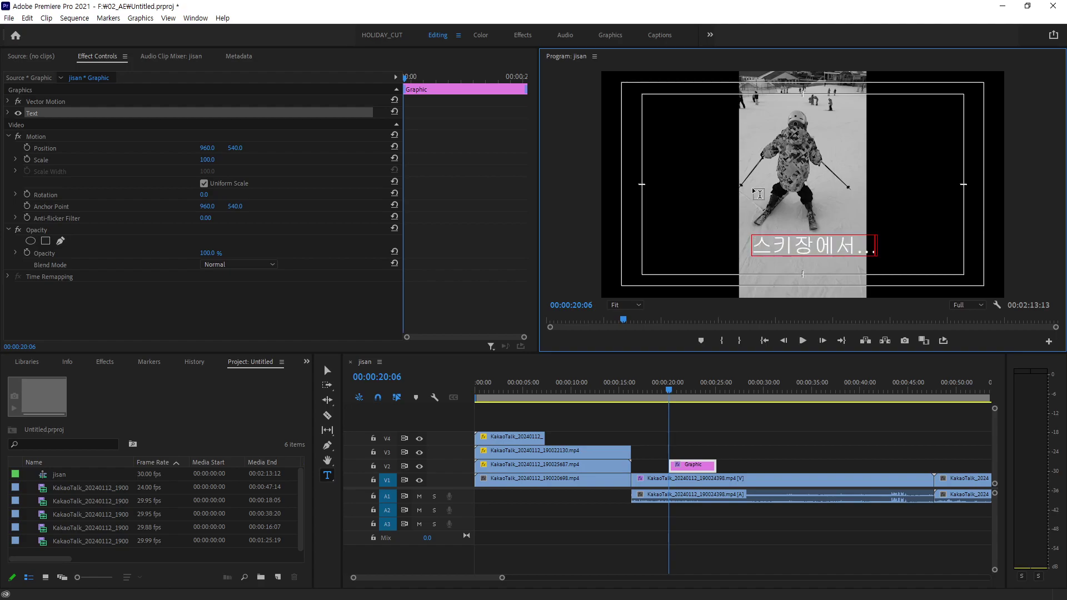
Slide the caption clip earlier on V2 and preview it at about 00:00:18:23.
left_click(694, 389)
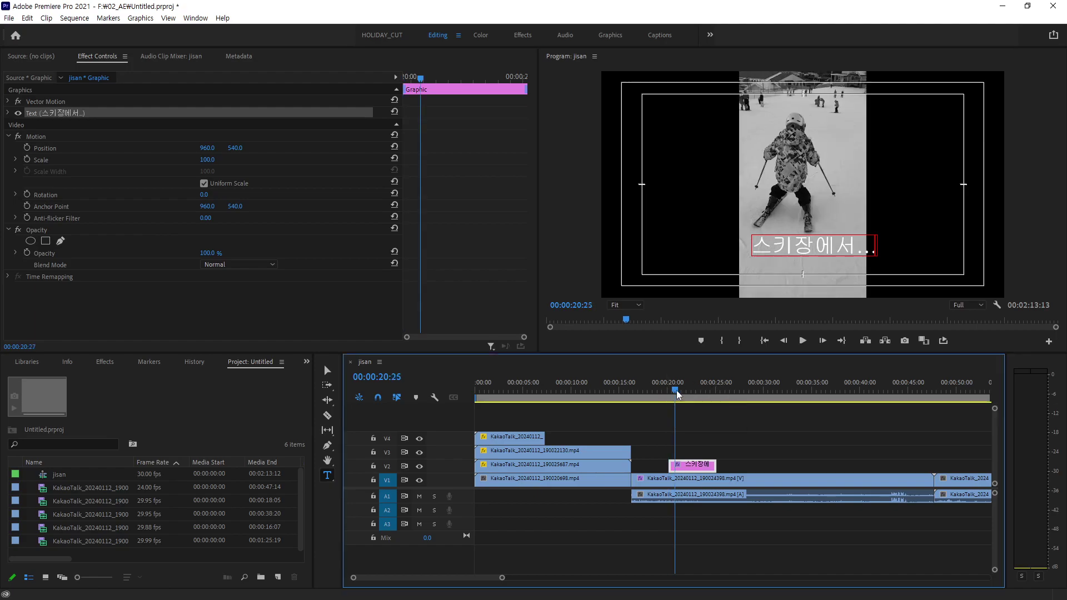
scroll(626, 553, "down", 2)
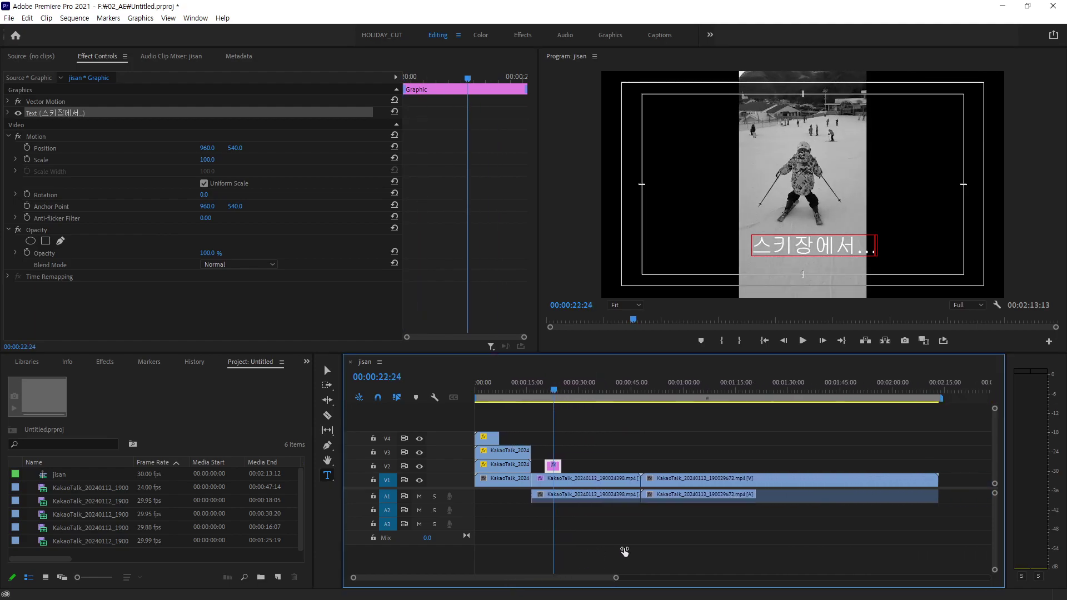
scroll(582, 552, "up", 4)
scroll(582, 552, "down", 1)
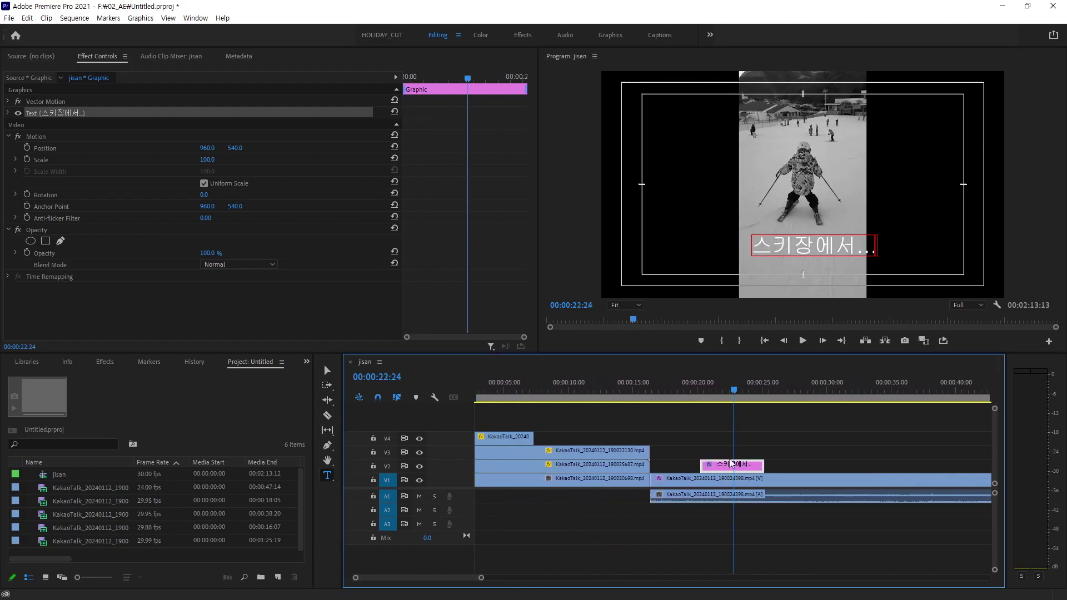
left_click_drag(730, 470, 679, 474)
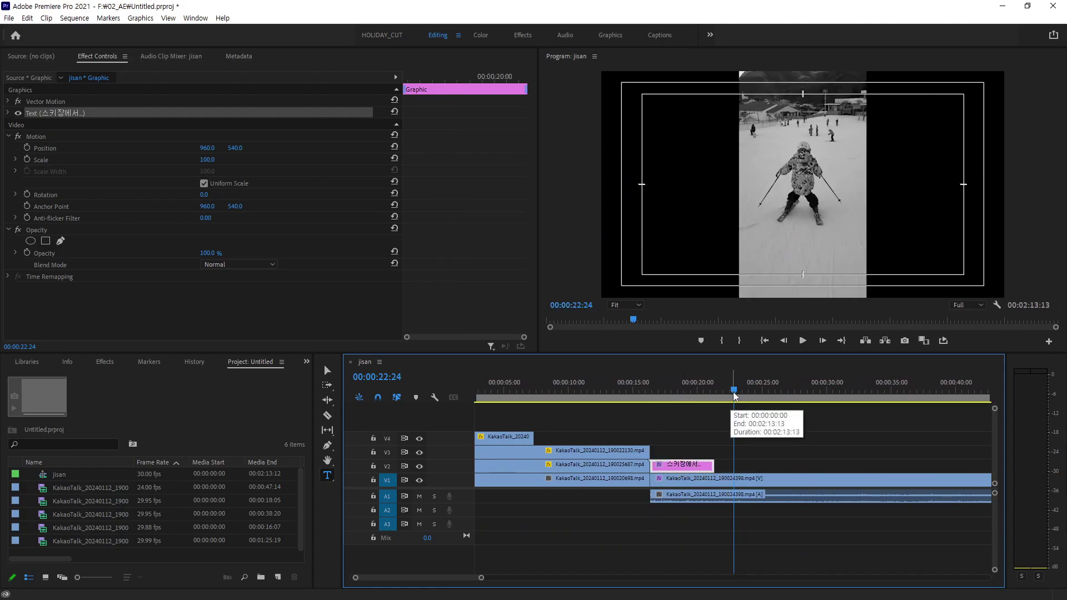
left_click(691, 402)
left_click_drag(690, 402, 681, 401)
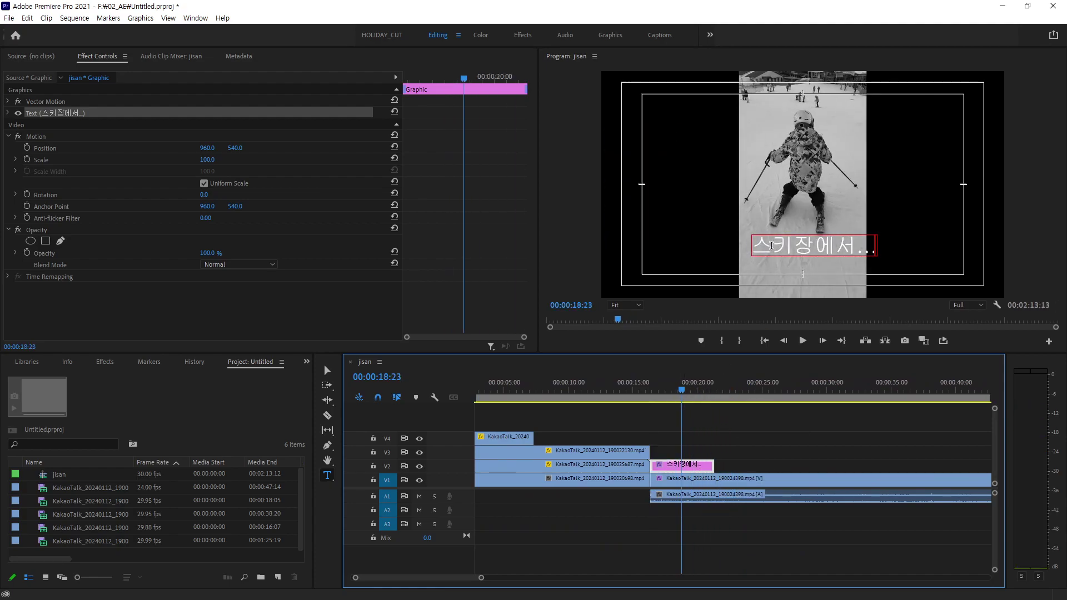
Drag the caption lower toward the bottom of the frame.
left_click(327, 370)
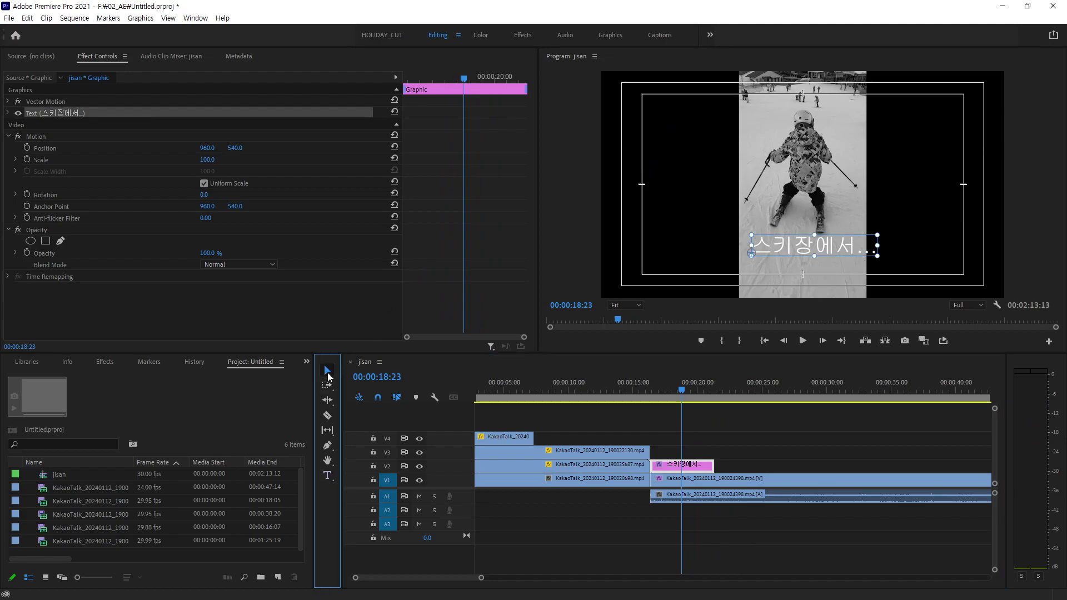
left_click(779, 248)
left_click_drag(780, 248, 769, 278)
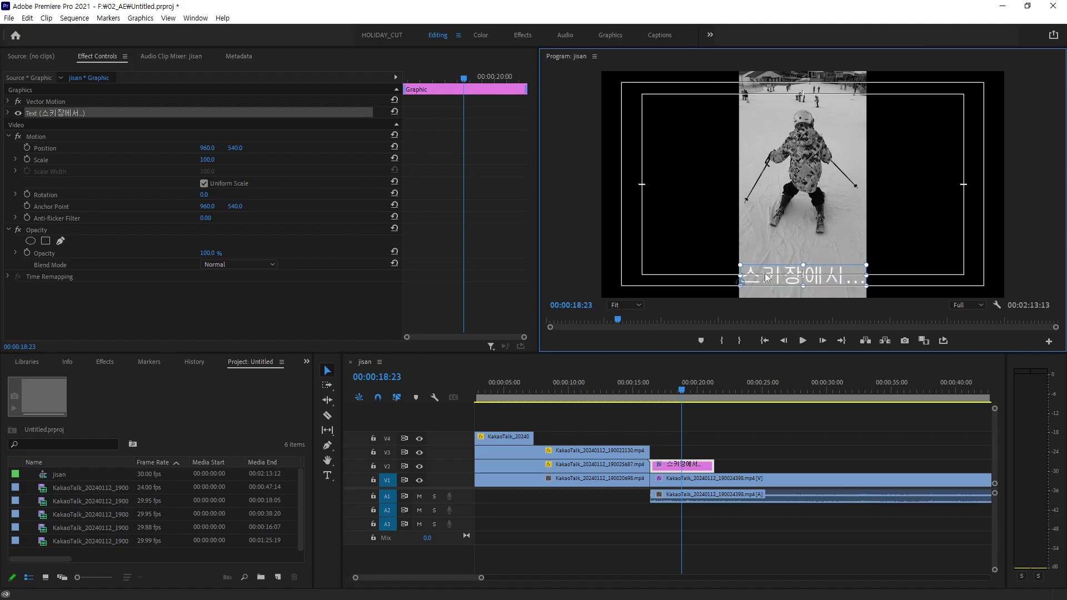
Set the caption font size to 91 and nudge it up to position 689.0, 946.5.
left_click(8, 114)
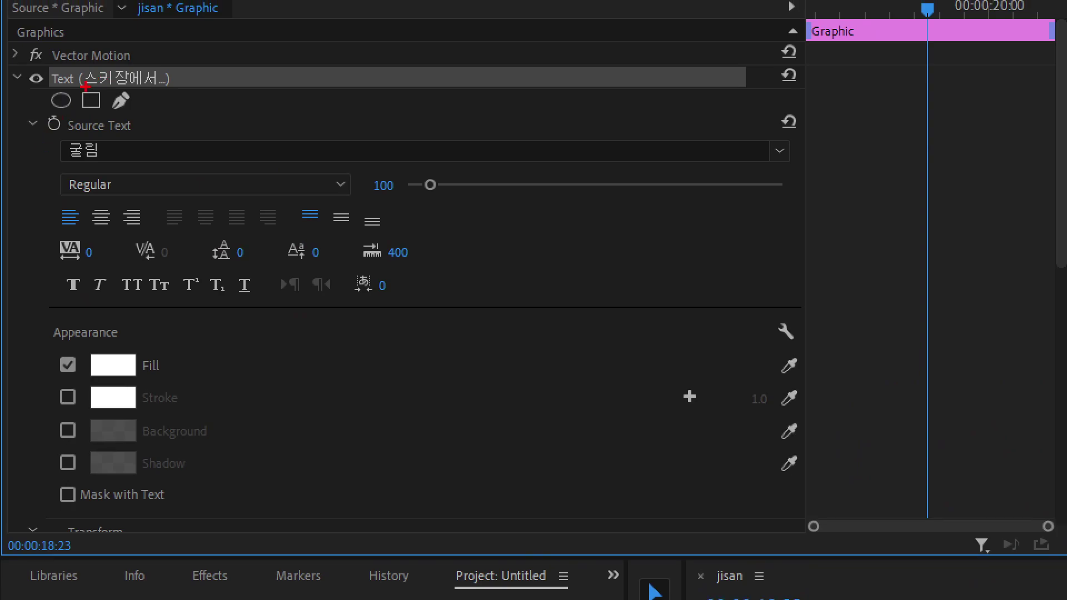
left_click_drag(86, 88, 100, 71)
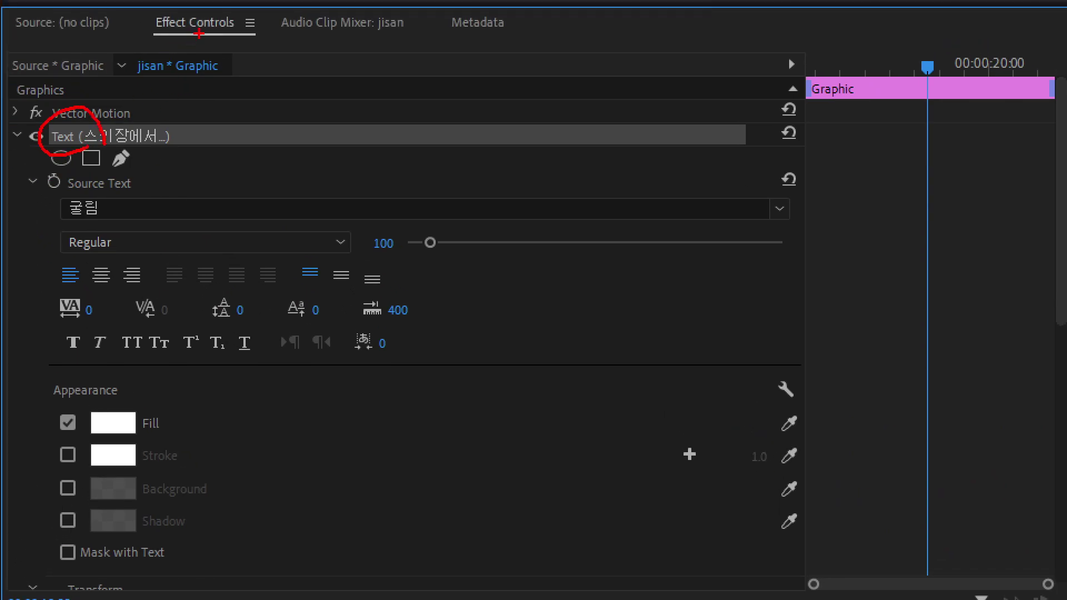
left_click_drag(198, 33, 252, 35)
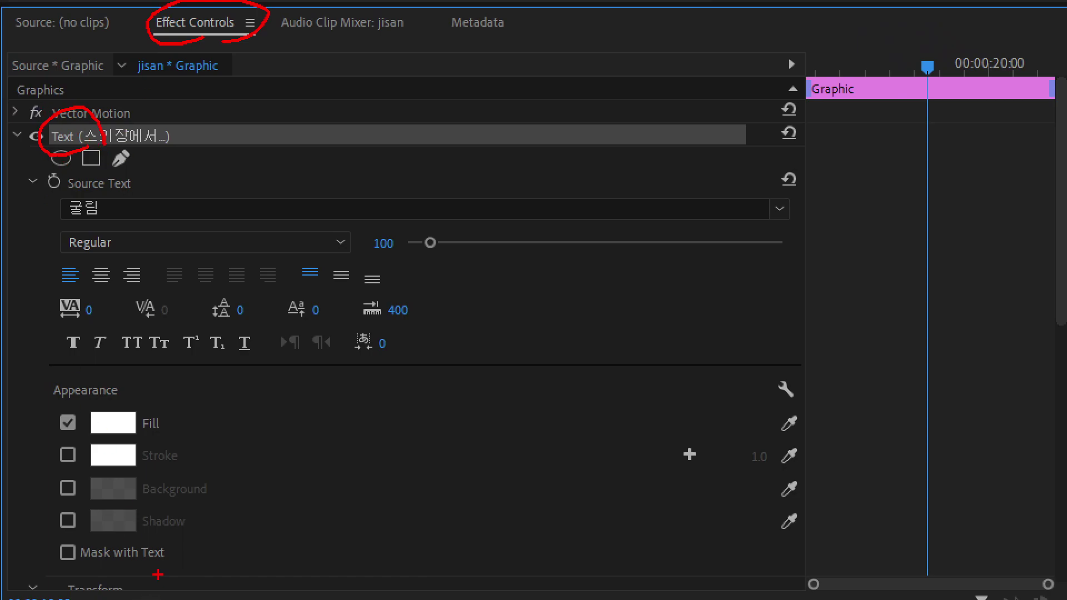
left_click_drag(38, 377, 212, 578)
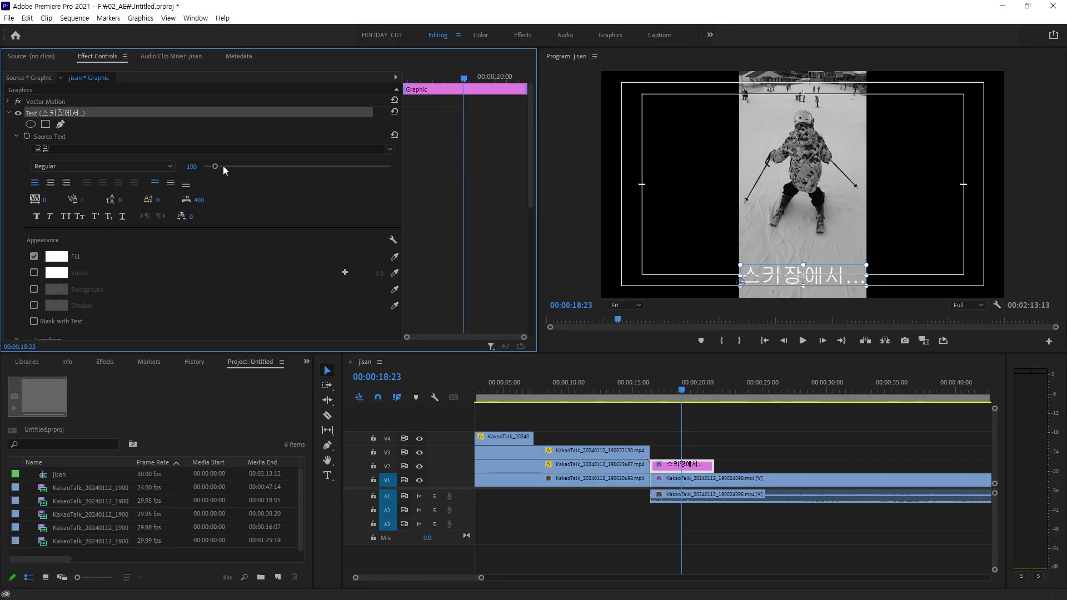
left_click_drag(211, 165, 211, 166)
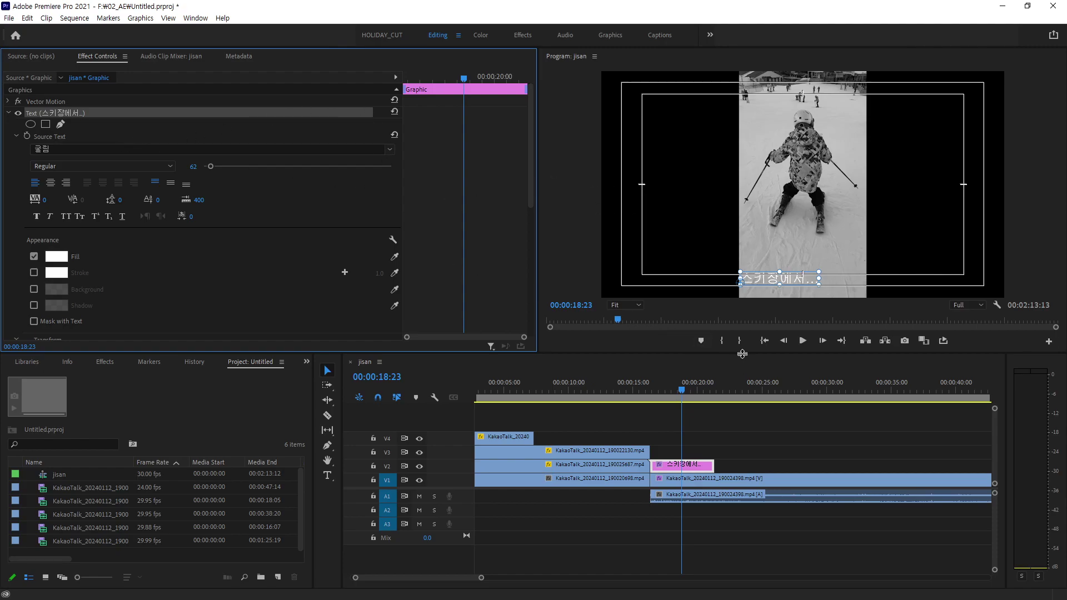
left_click_drag(743, 354, 743, 421)
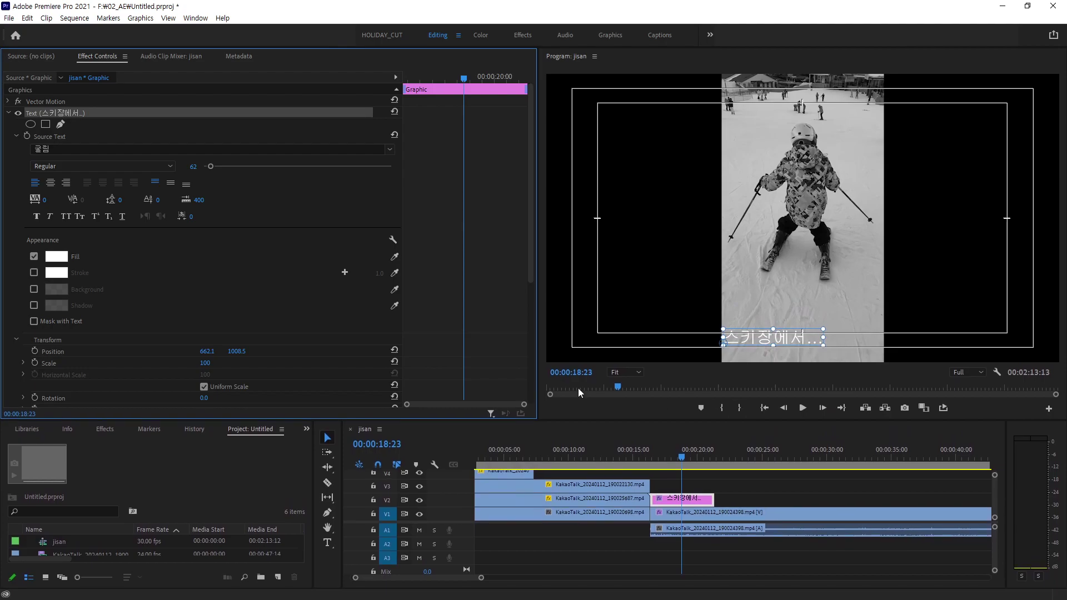
left_click_drag(208, 165, 226, 168)
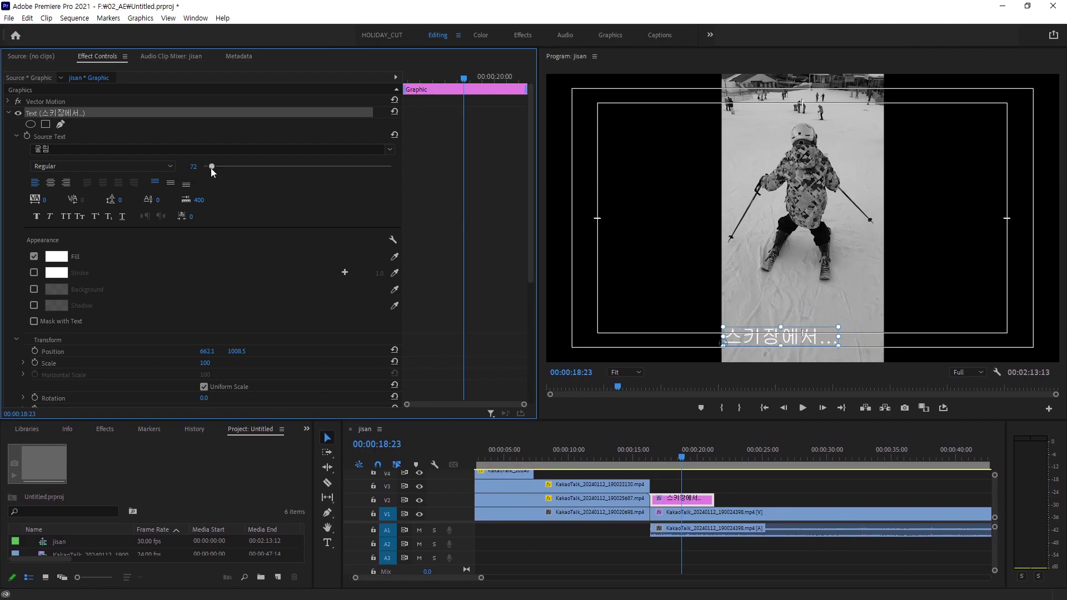
left_click_drag(775, 333, 783, 316)
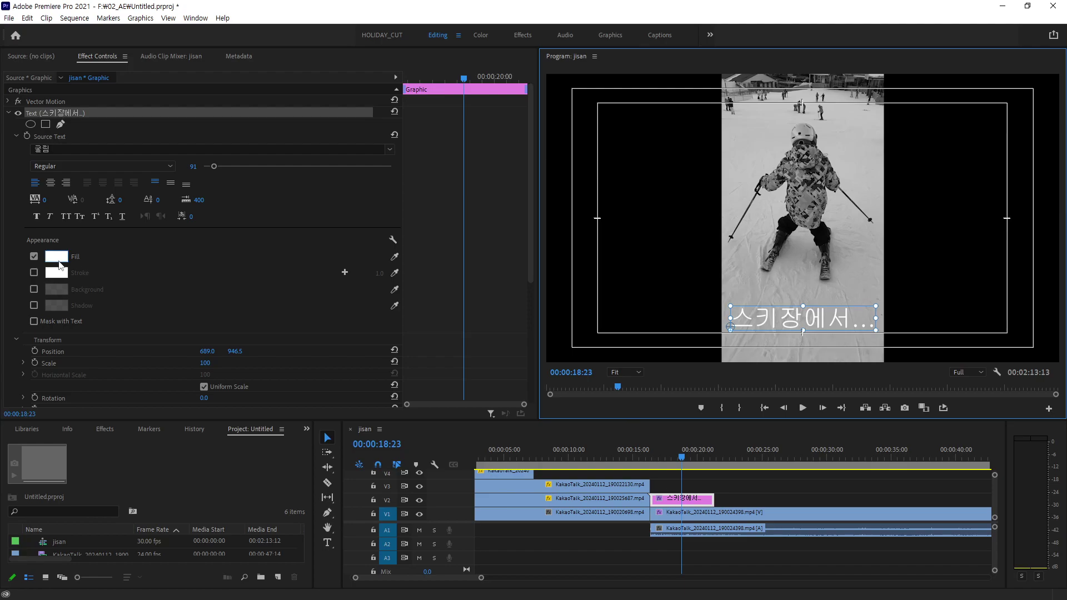
Try a black caption fill, then apply the 휴먼둥근헤드라인 font.
left_click(56, 257)
left_click_drag(746, 176, 704, 131)
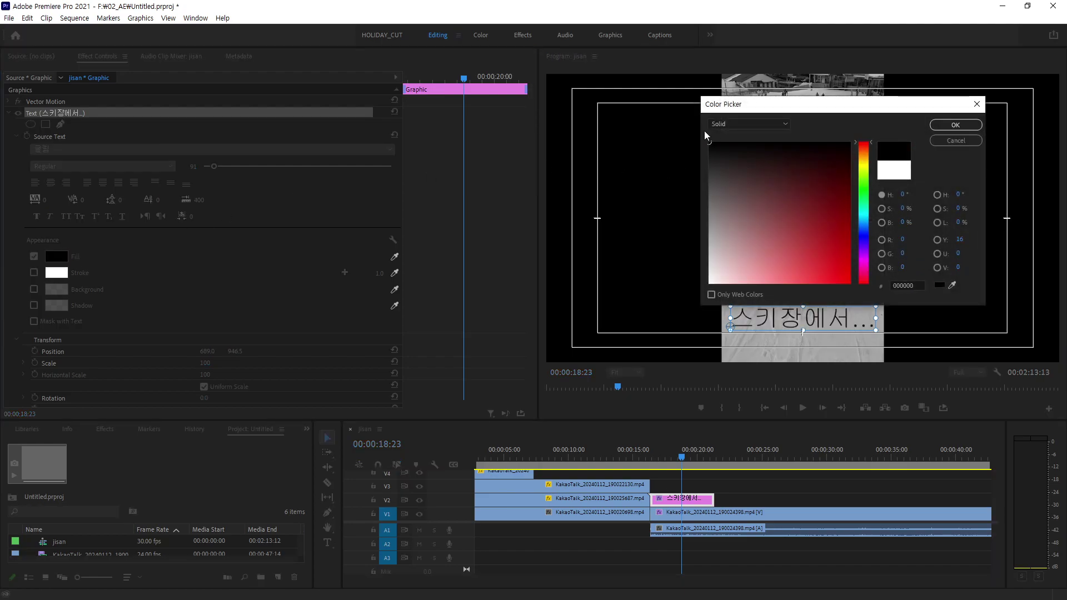
left_click(955, 124)
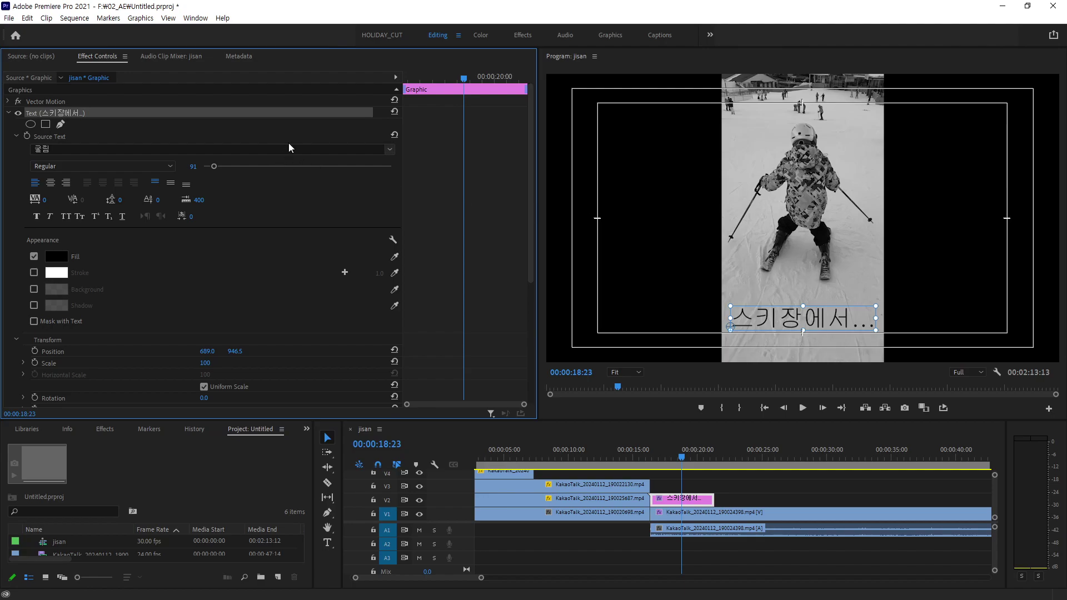
left_click(390, 153)
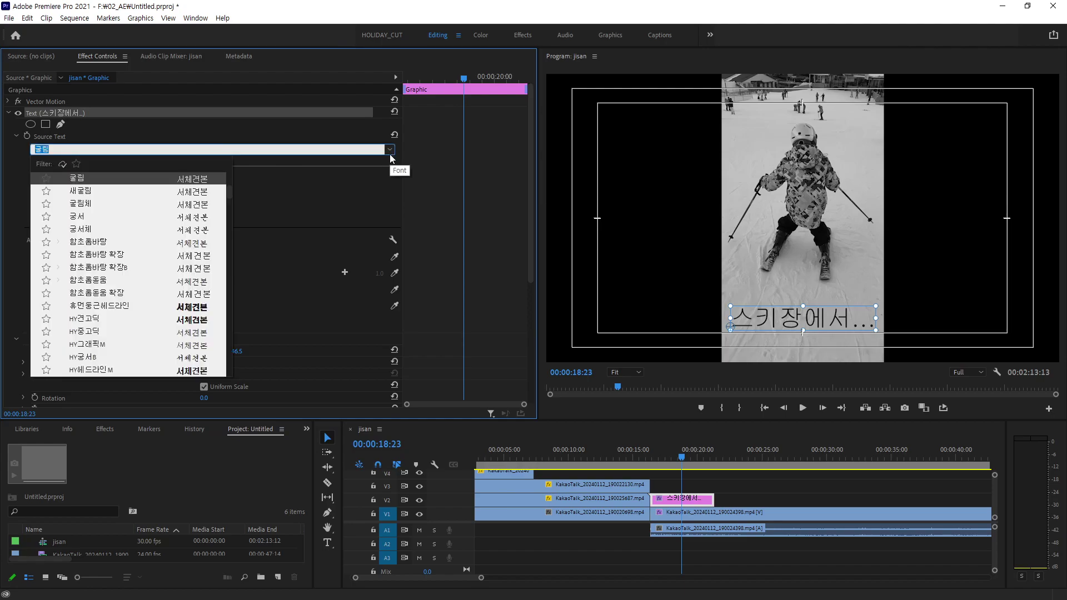
left_click(175, 308)
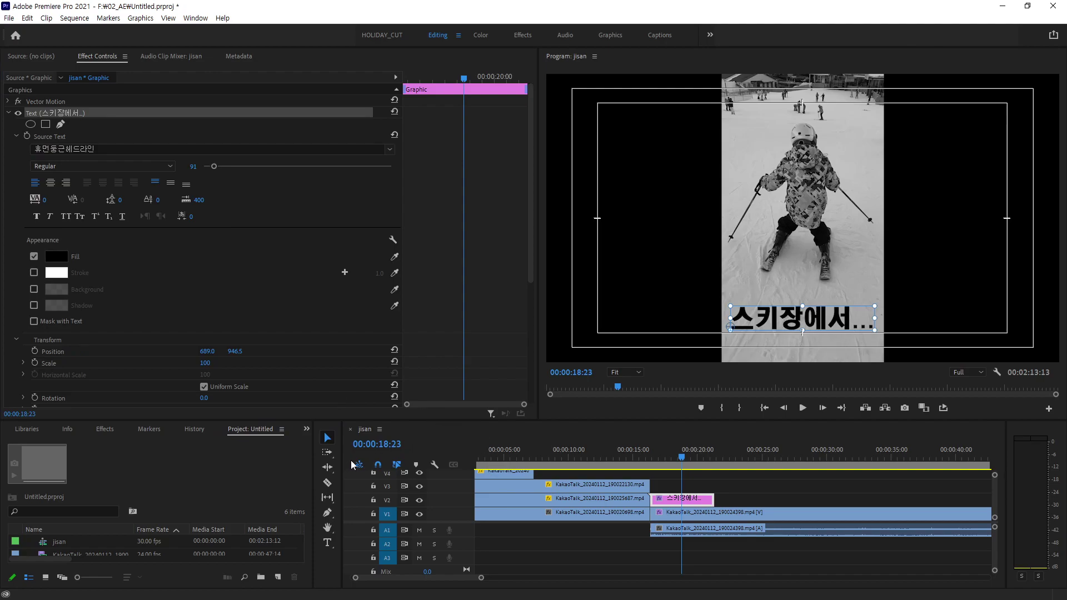
Enlarge the font to 124, make the fill white FFFFFF, and shift the caption left and down.
left_click_drag(214, 166, 217, 166)
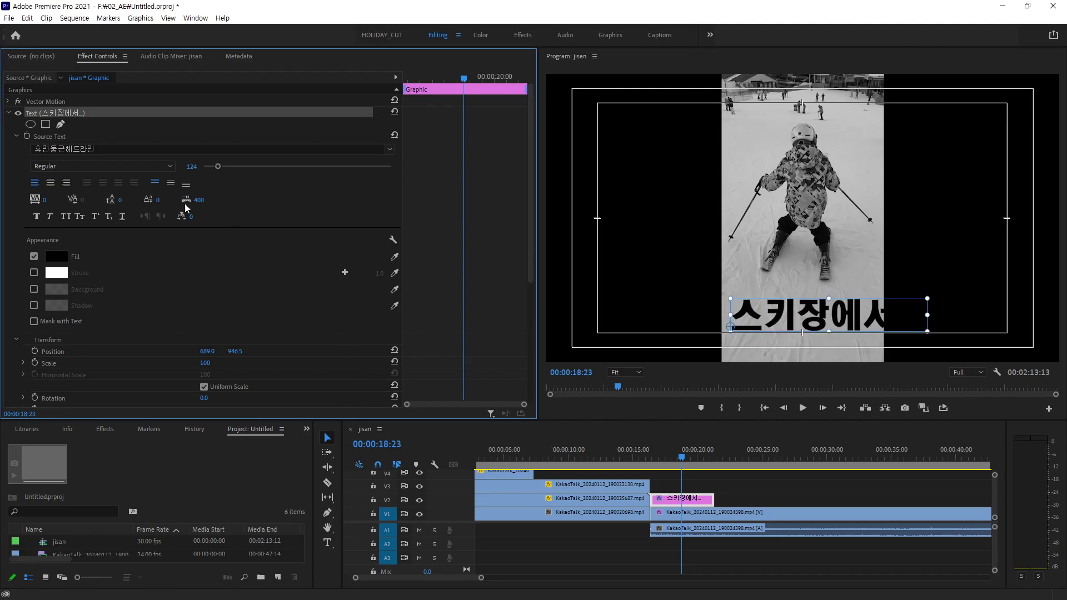
left_click(56, 256)
left_click_drag(757, 230, 669, 298)
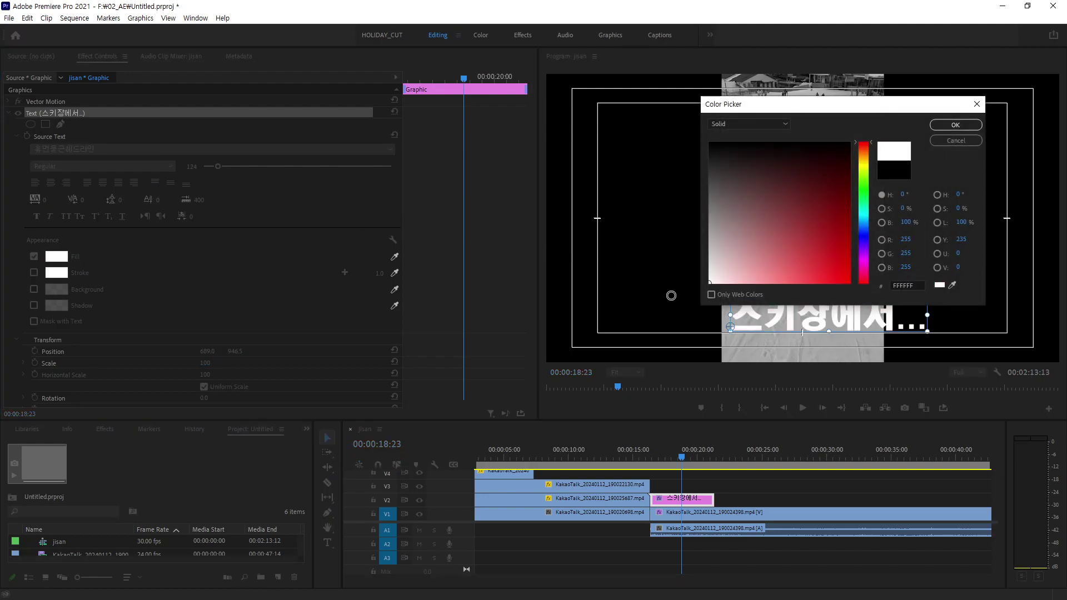
left_click(949, 127)
left_click_drag(836, 310, 814, 322)
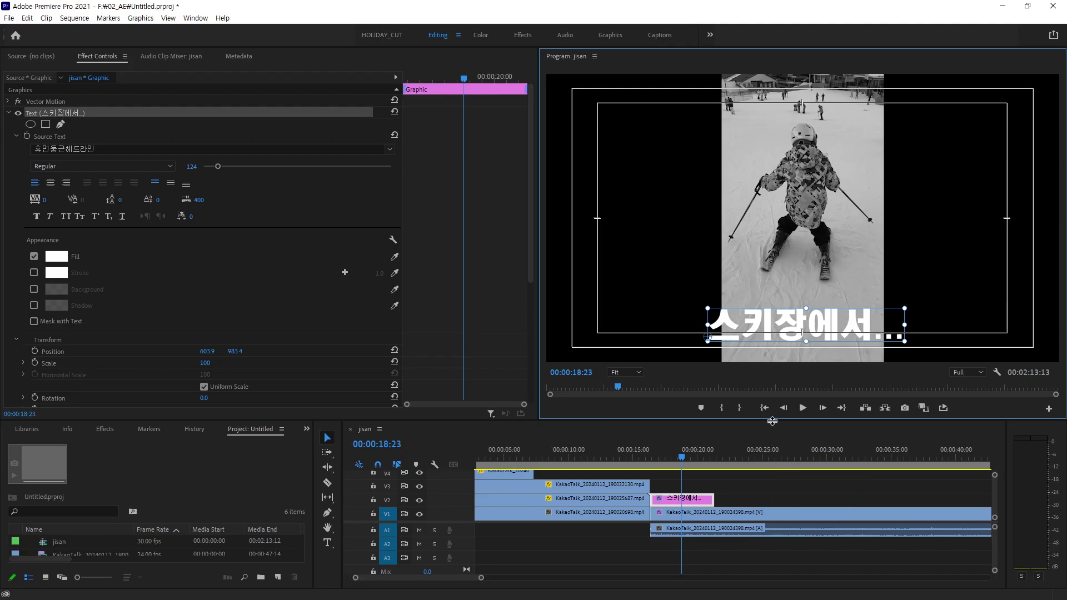
Shrink the caption to size 43 and drag it to the lower-left corner at 48.2, 1014.3.
left_click(216, 169)
left_click_drag(216, 169, 209, 169)
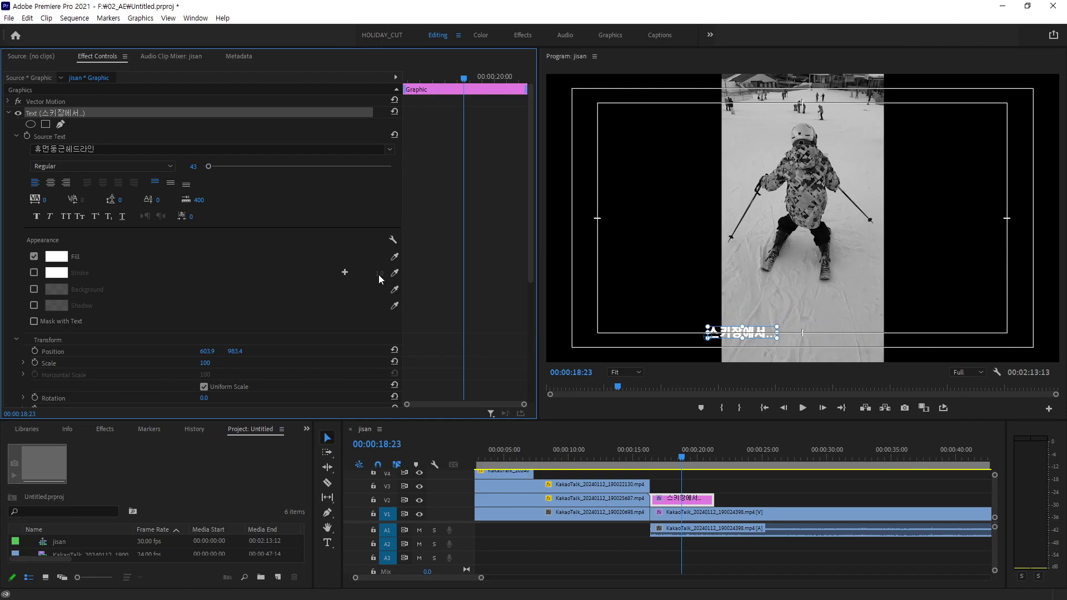
left_click_drag(757, 335, 612, 340)
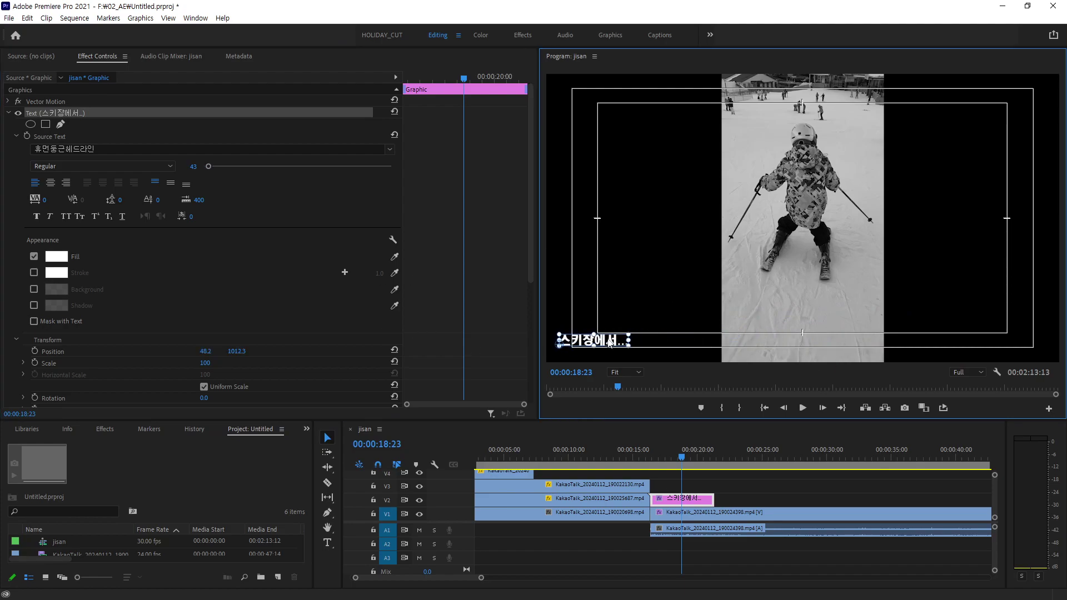
left_click_drag(612, 340, 609, 344)
Switch the caption font to HY중고딕 and set its size to 35.
left_click(160, 150)
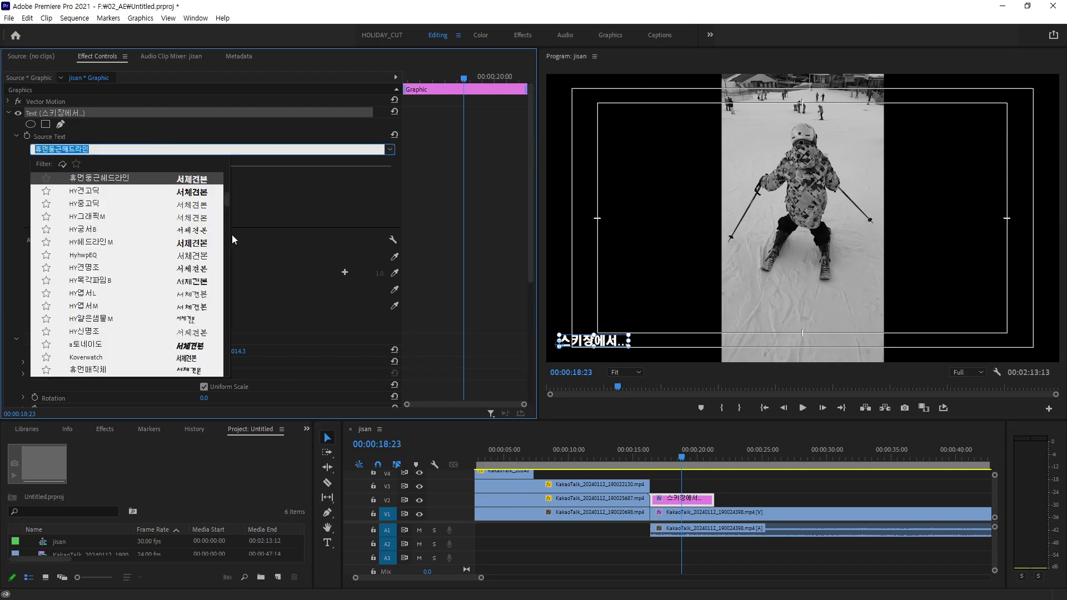
left_click(179, 192)
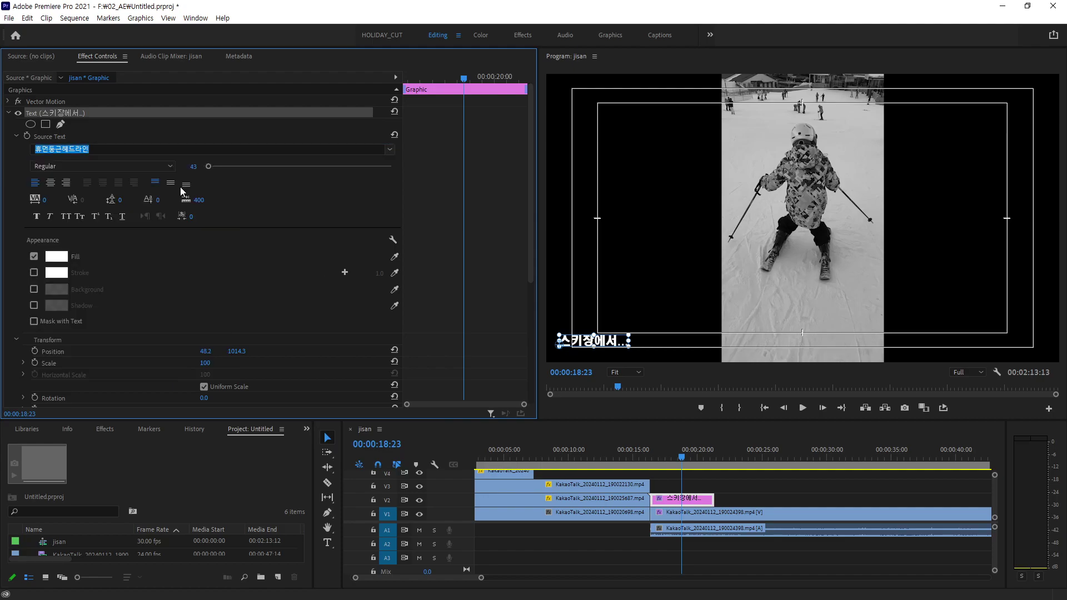
left_click(187, 150)
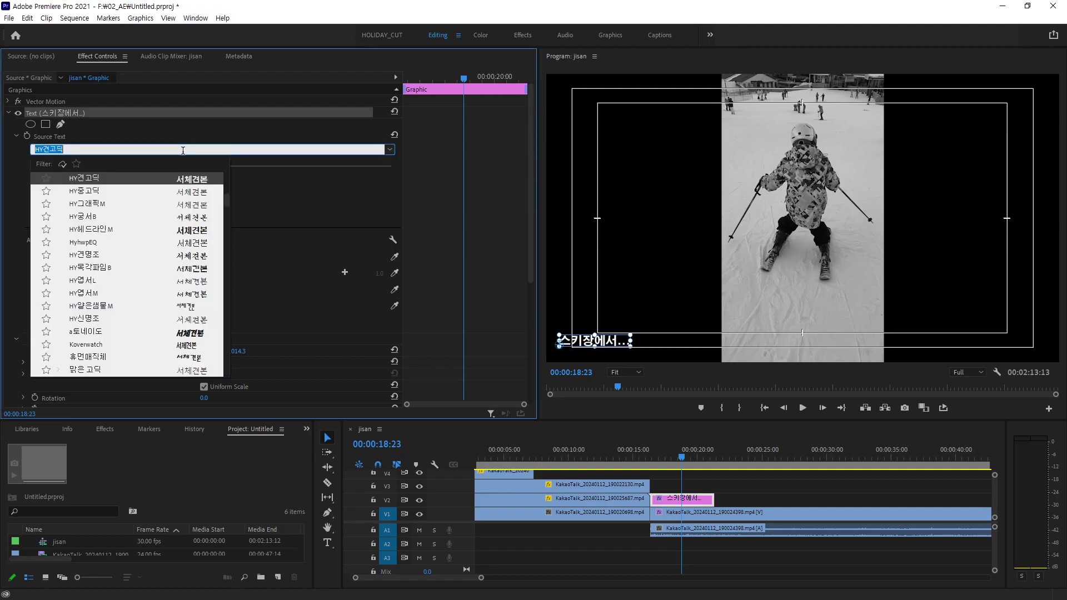
left_click(119, 191)
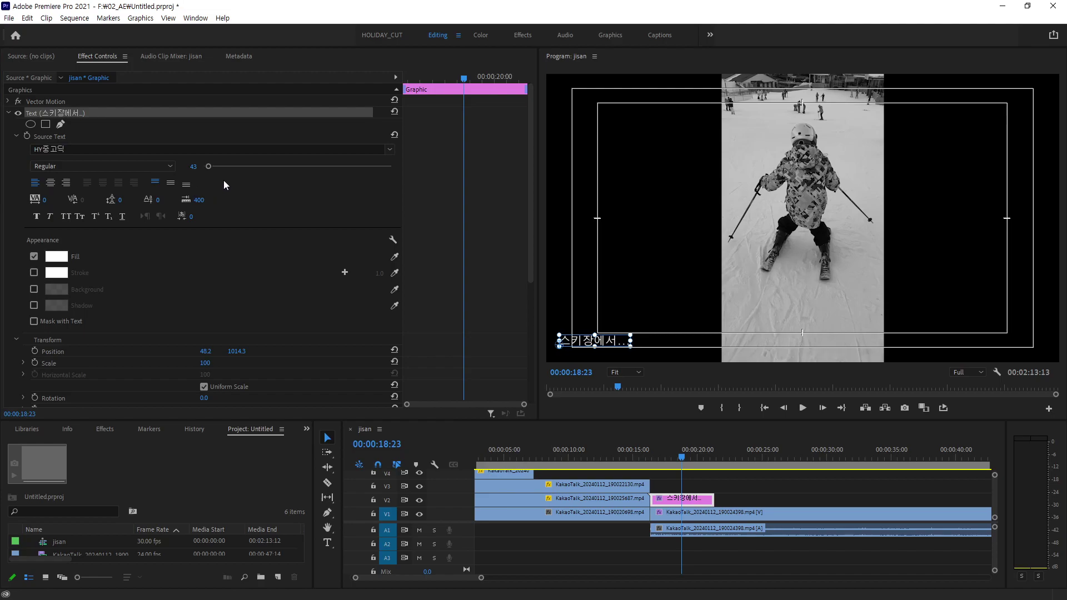
left_click(198, 168)
type("35")
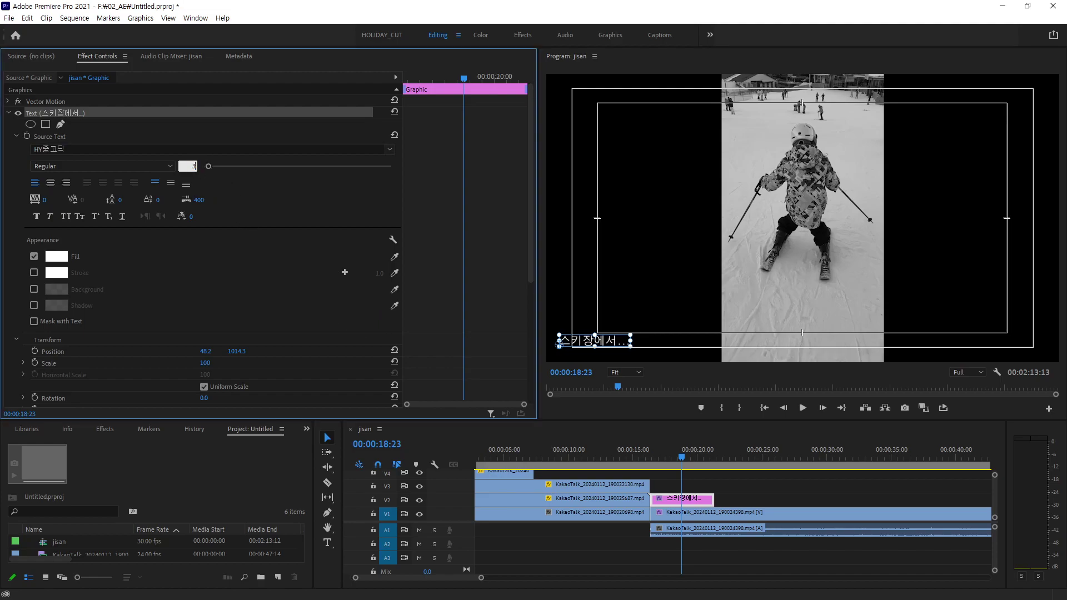
key("Return")
Select the caption in the frame, try dragging its text, then deselect the clip.
left_click(649, 345)
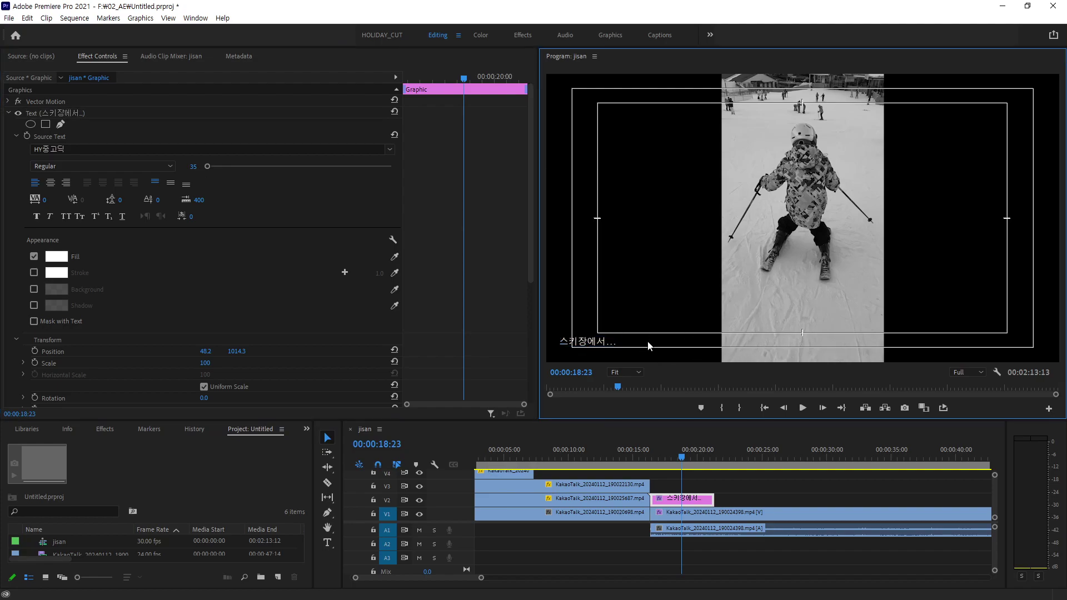
left_click(590, 348)
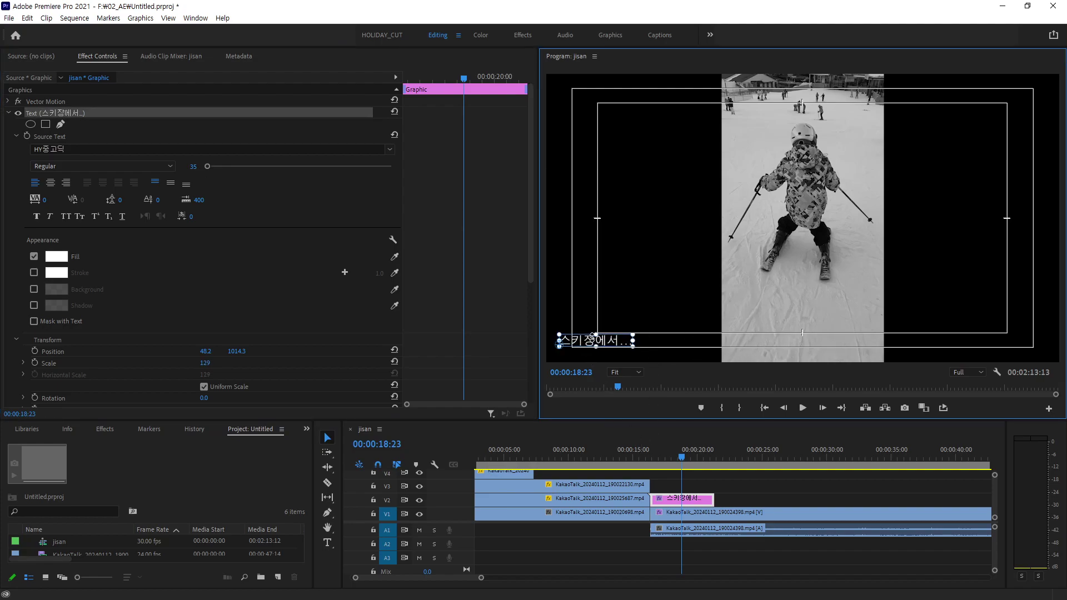
left_click_drag(585, 346, 582, 337)
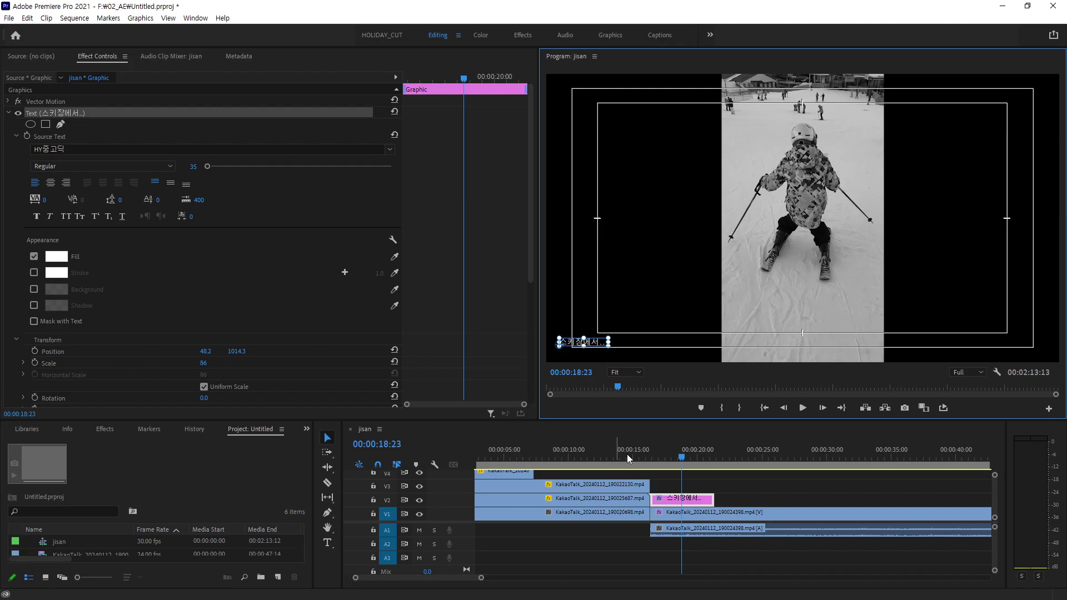
left_click(737, 493)
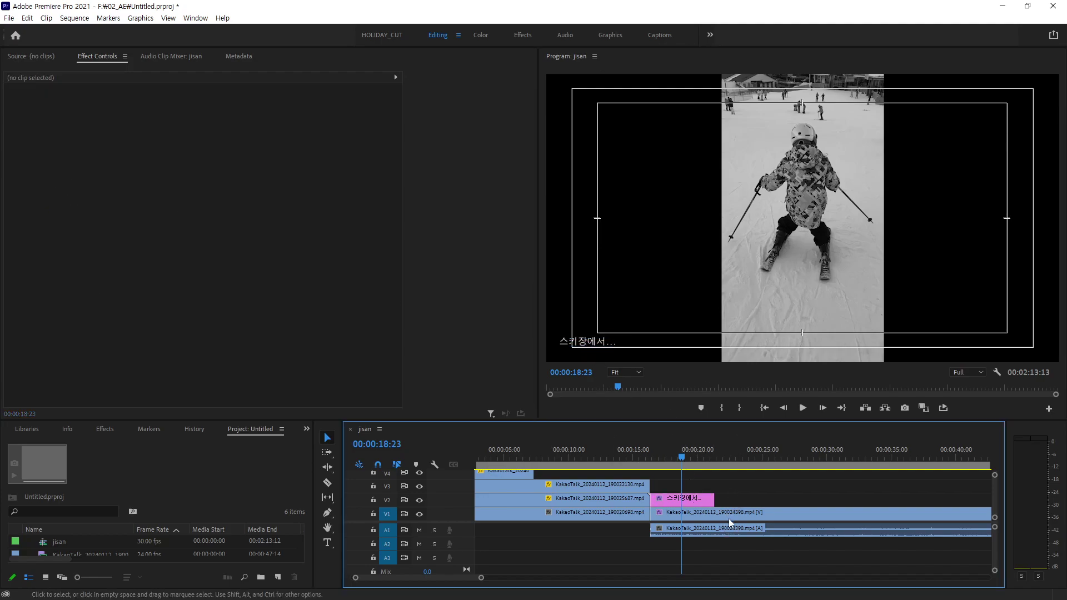
Turn off Safe Margins in the Program monitor settings, then select the caption clip on V2.
left_click(998, 369)
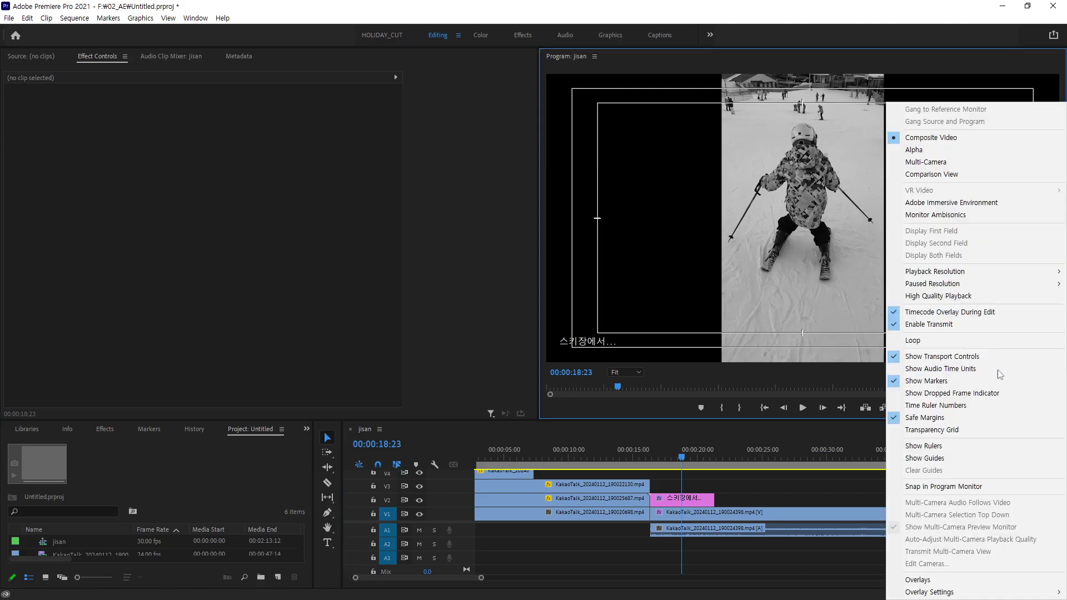
left_click(928, 422)
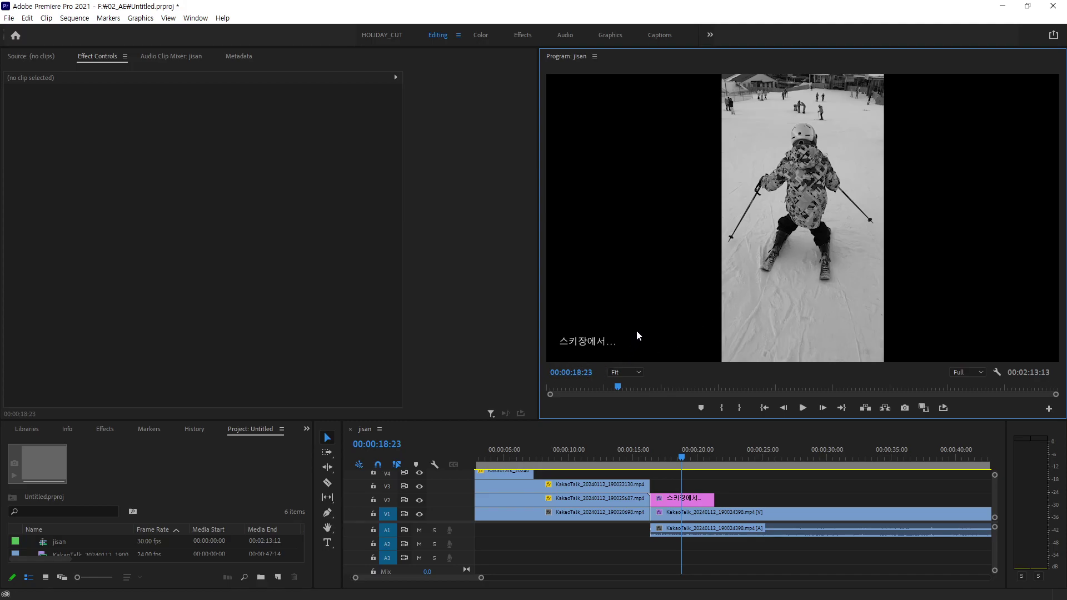
left_click(698, 505)
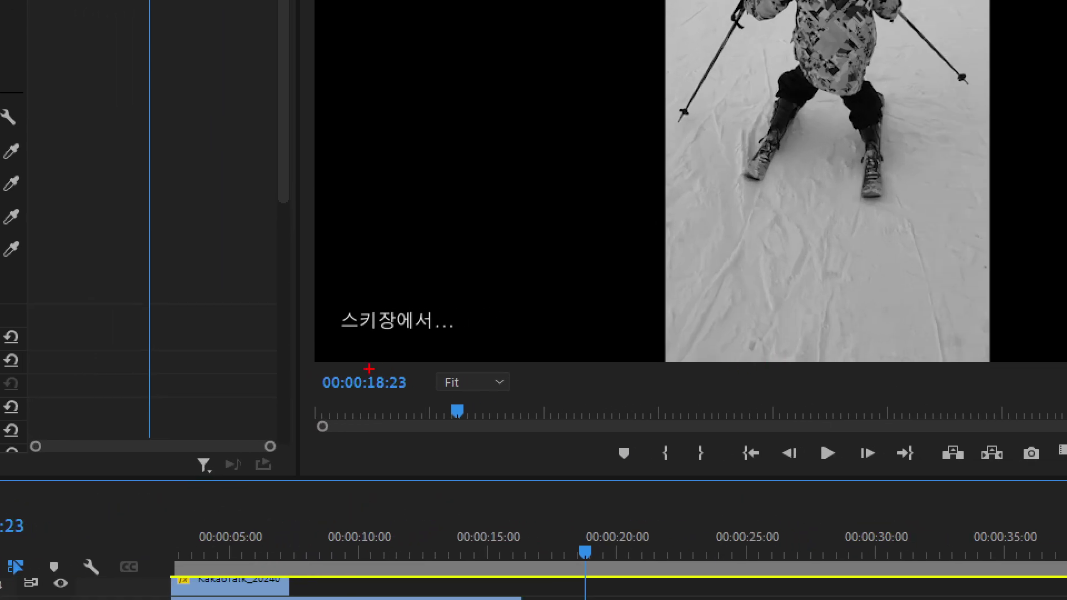
left_click_drag(369, 368, 464, 398)
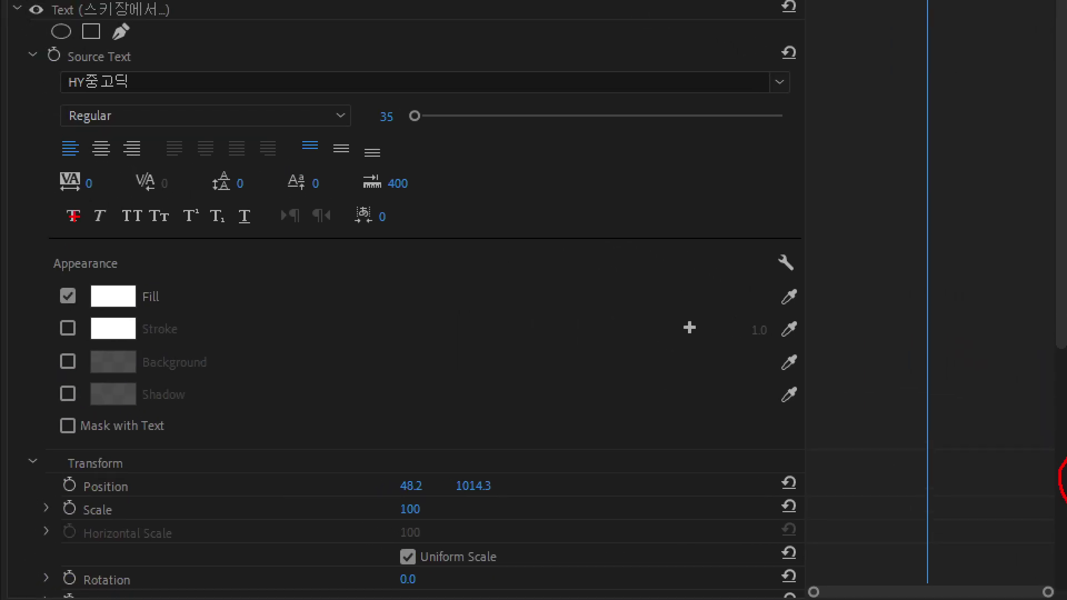
left_click_drag(86, 162, 84, 146)
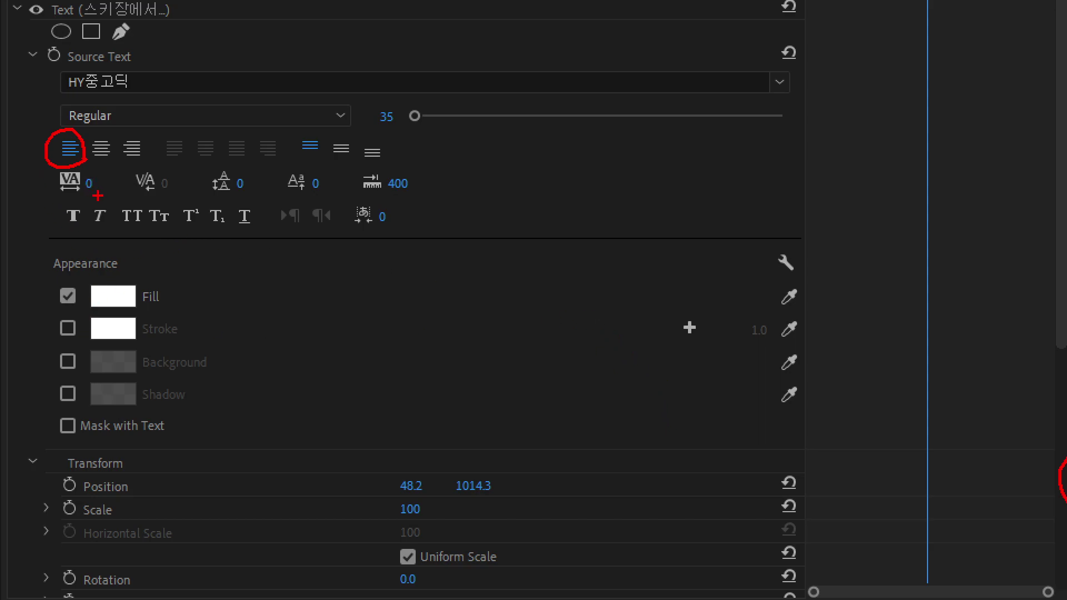
left_click_drag(100, 165, 101, 275)
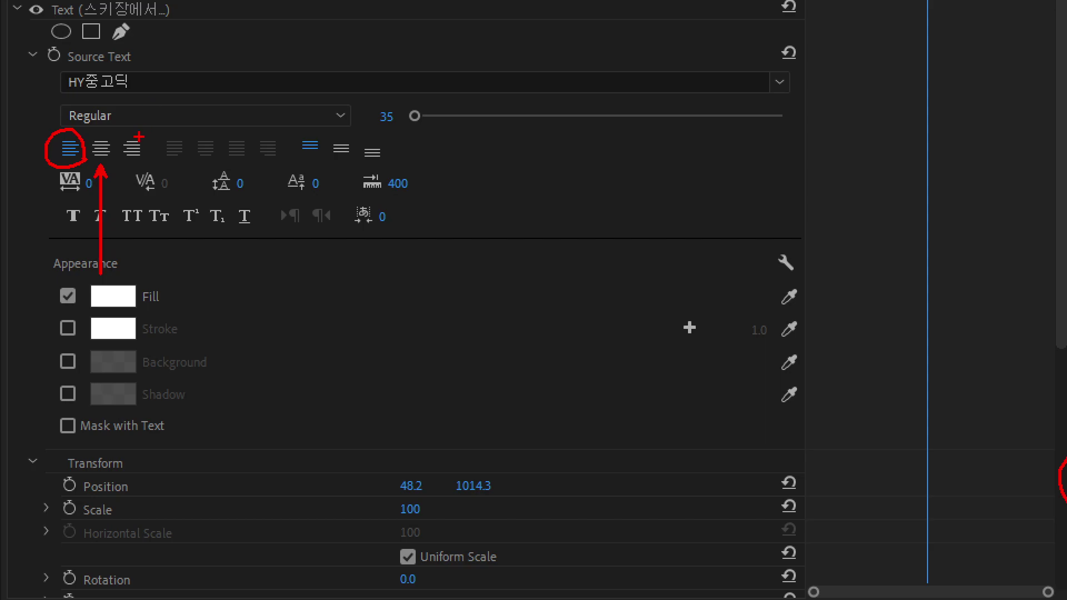
left_click_drag(144, 166, 191, 254)
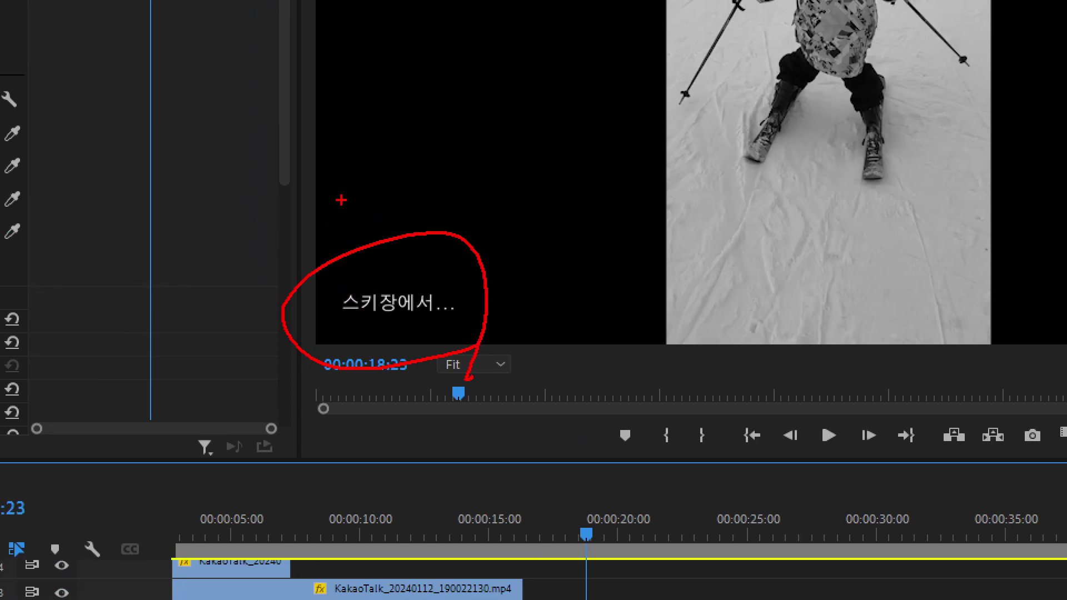
left_click_drag(341, 201, 342, 426)
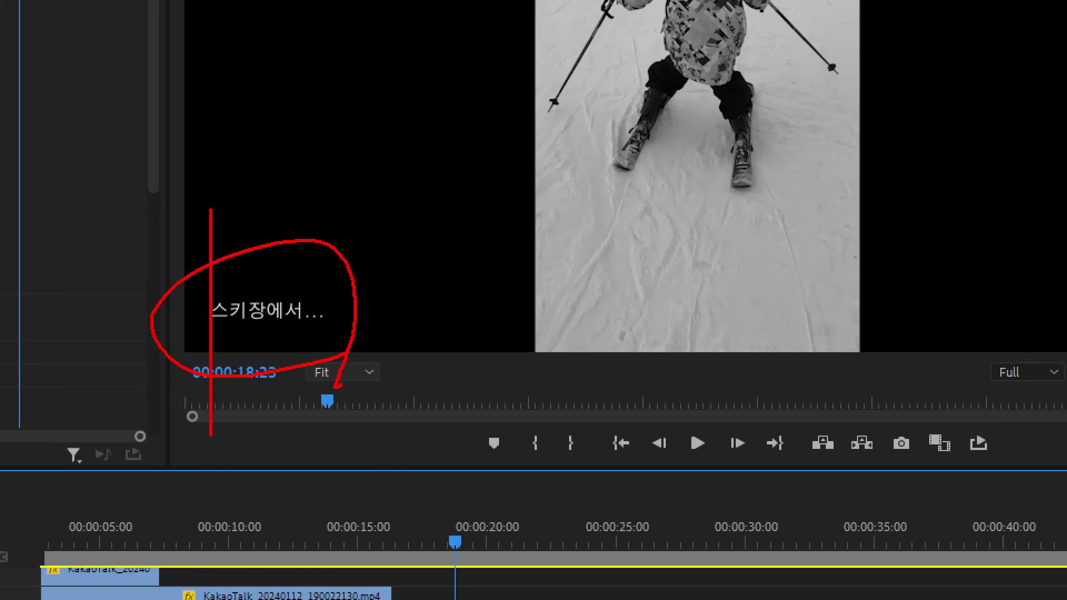
left_click_drag(695, 261, 695, 336)
left_click_drag(400, 286, 1023, 314)
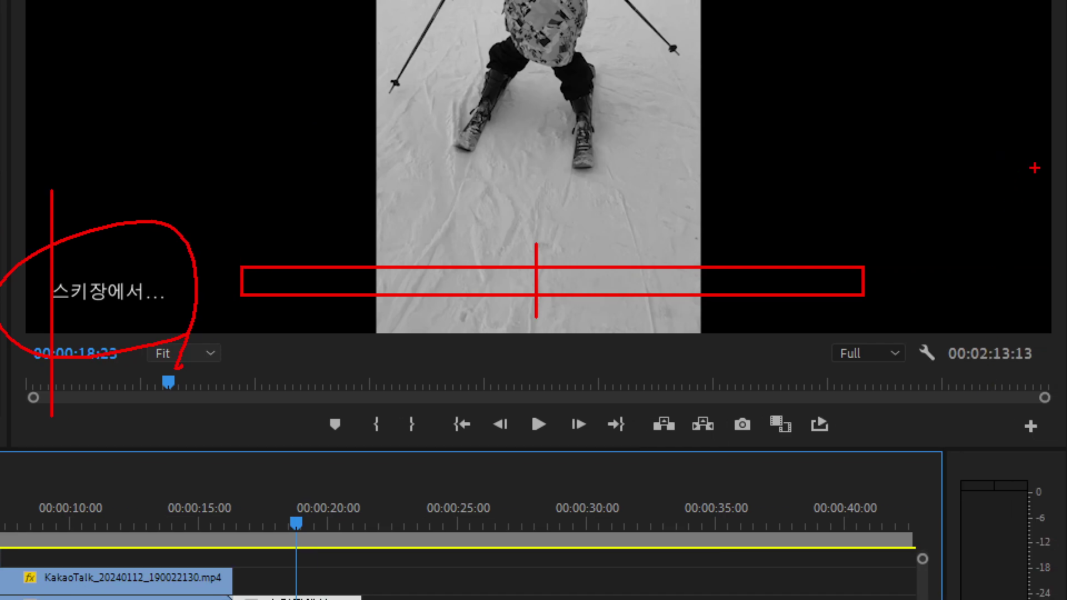
left_click_drag(1016, 118, 1022, 362)
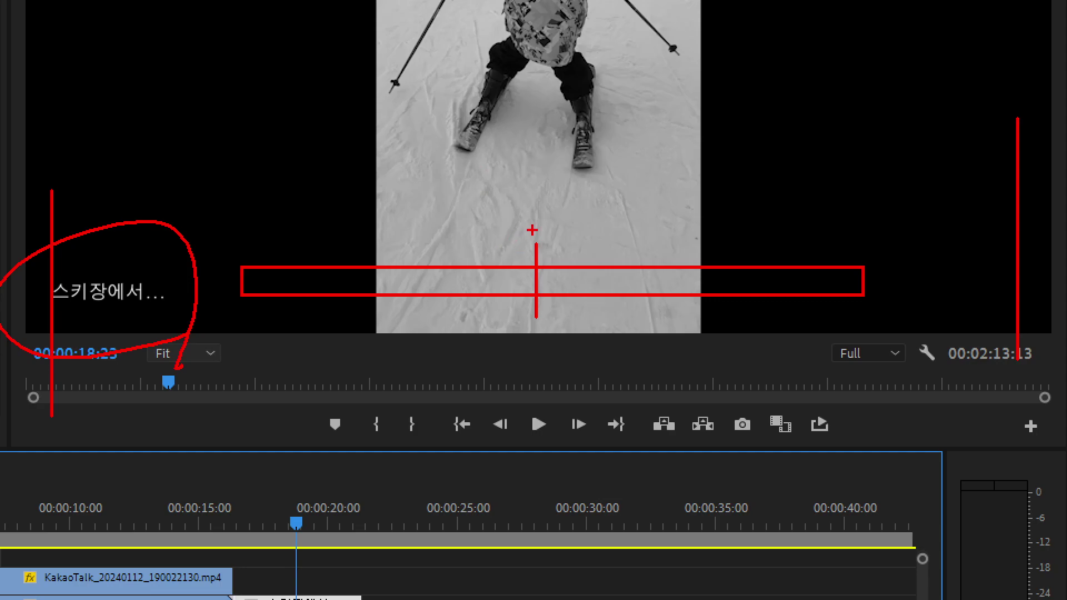
key("Escape")
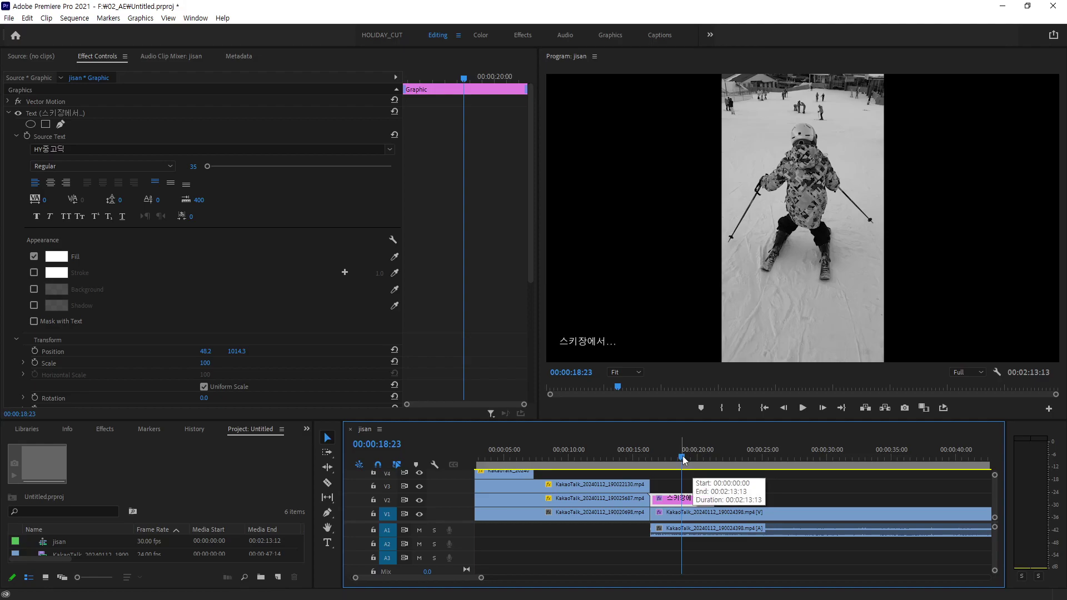
Add a trial caption '안녕하세요' on V2 at about 22 seconds.
left_click_drag(682, 457, 722, 456)
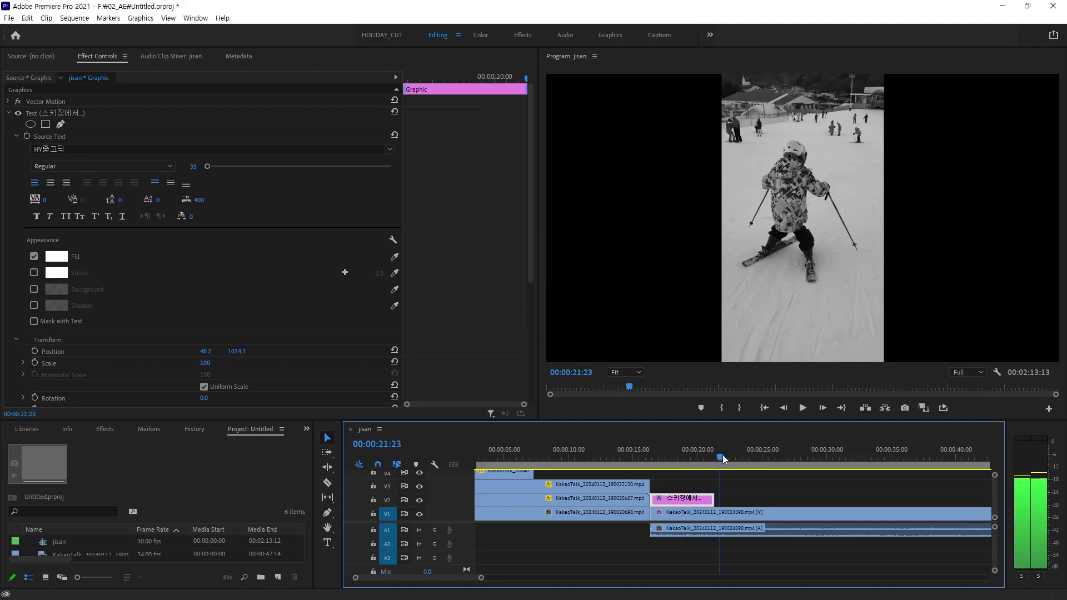
left_click(326, 544)
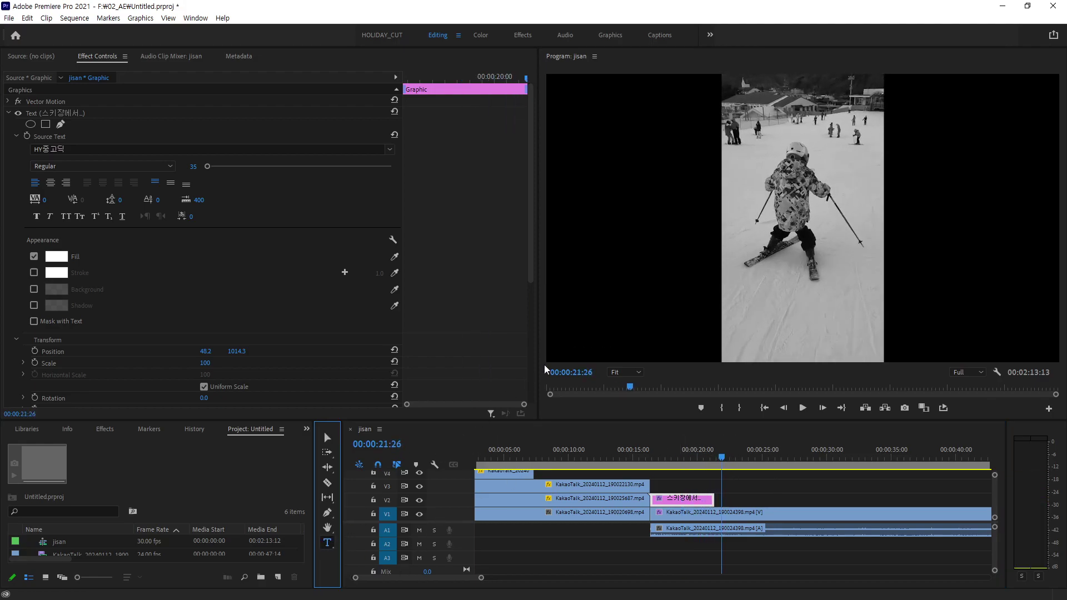
left_click(561, 334)
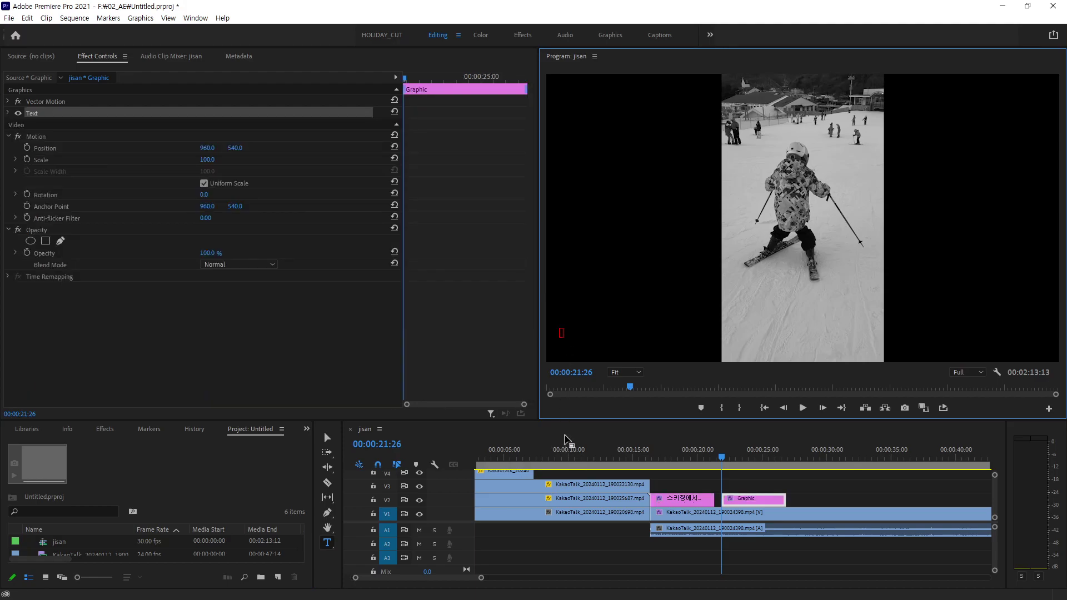
type("ㅁㄴㅇㄹㄴㄷ")
key("BackSpace")
key("BackSpace")
key("BackSpace")
type("안녕하세")
type("요")
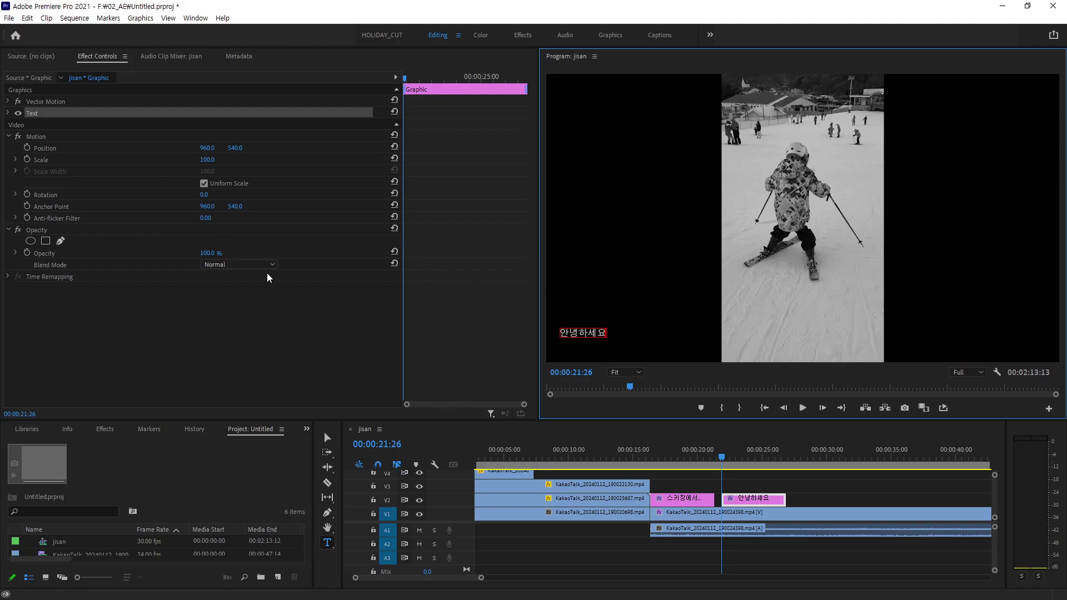
key("Escape")
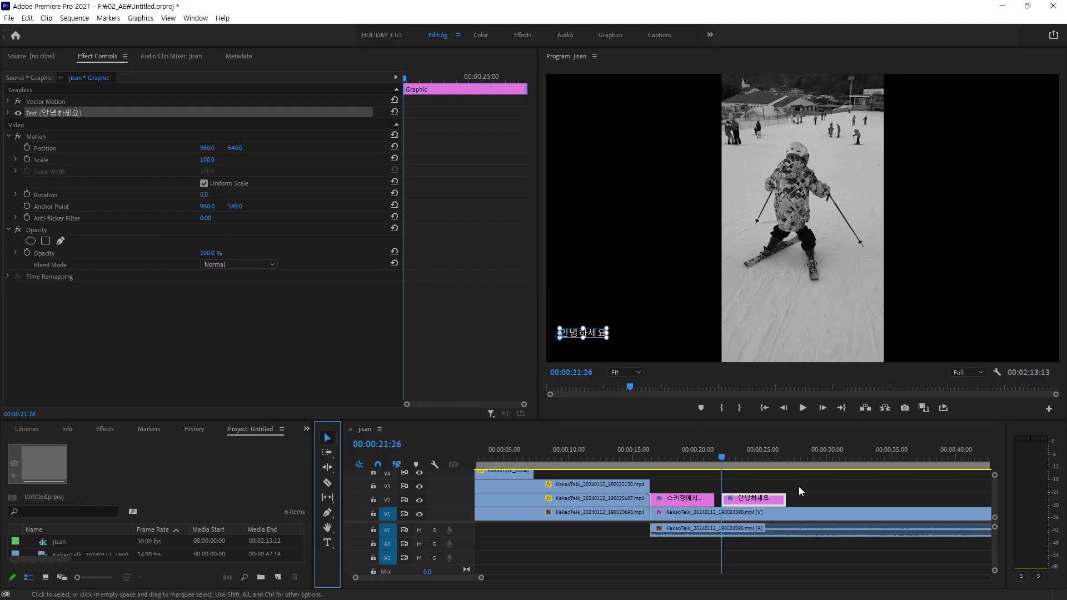
Shift the 안녕하세요 clip slightly earlier, then delete it from V2.
left_click(815, 497)
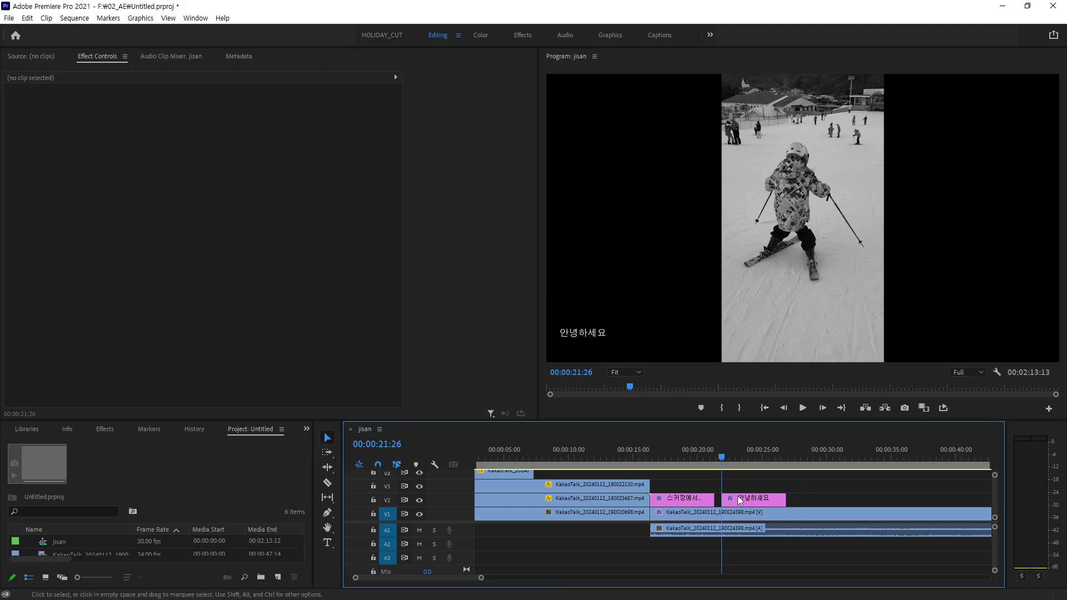
left_click_drag(739, 500, 732, 501)
mouse_move(722, 459)
left_mouse_down()
mouse_move(688, 468)
mouse_move(728, 470)
mouse_move(689, 469)
left_mouse_up()
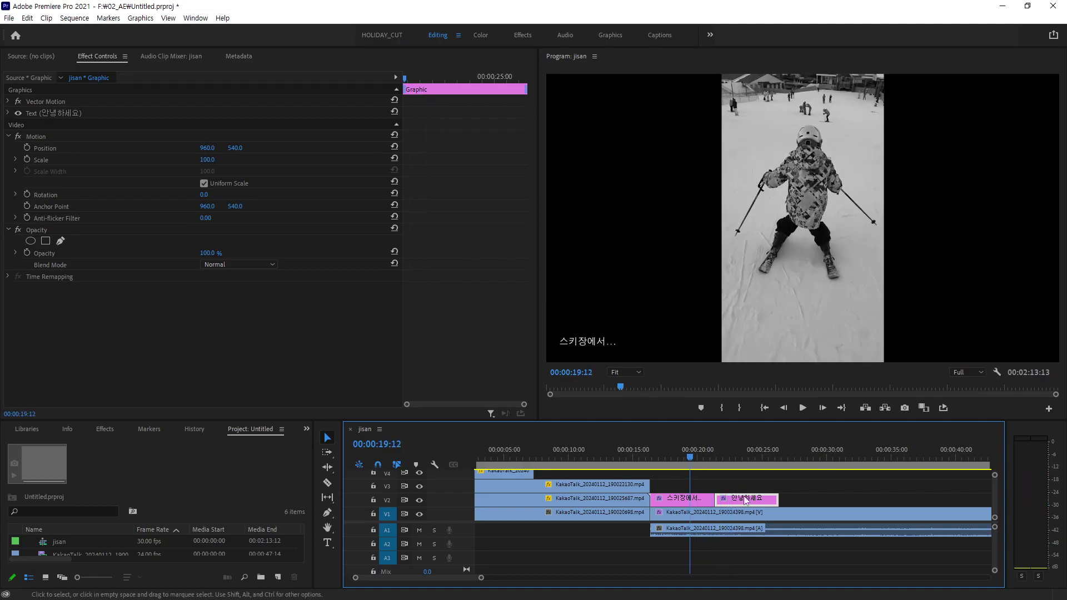
key("Delete")
Target V2 and paste a copy of the 스키장에서... caption at about 19 seconds.
left_click(698, 499)
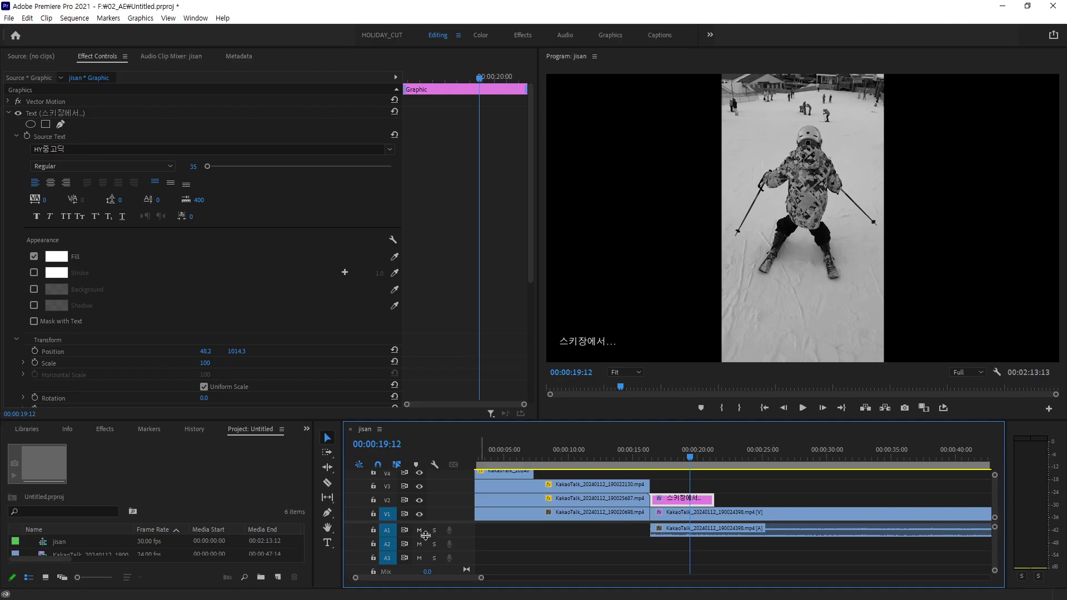
left_click(386, 502)
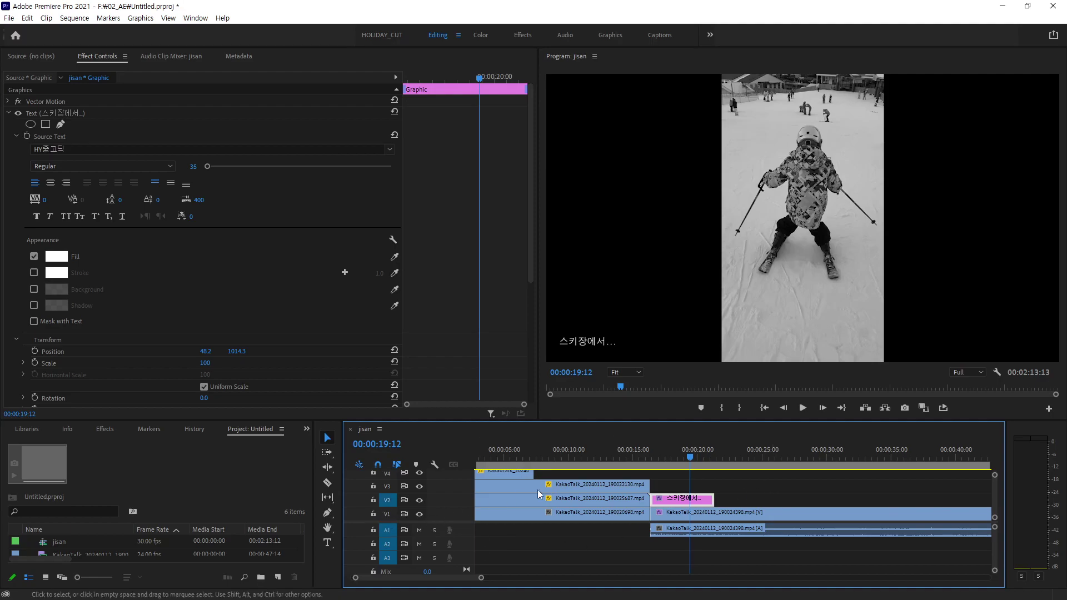
mouse_move(686, 456)
left_mouse_down()
mouse_move(677, 462)
mouse_move(690, 462)
left_mouse_up()
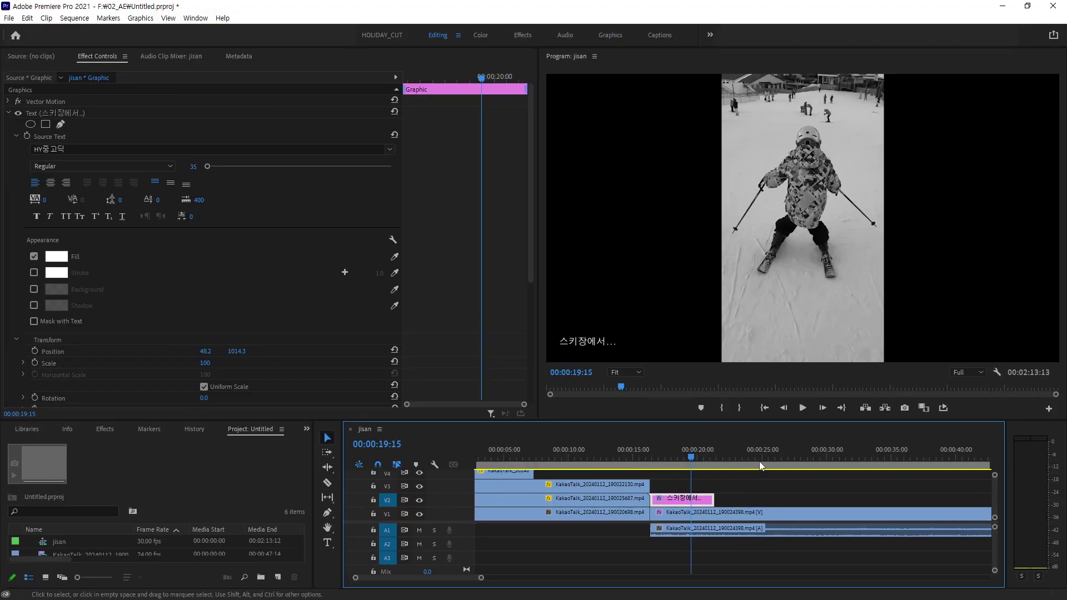
left_click_drag(692, 456, 684, 463)
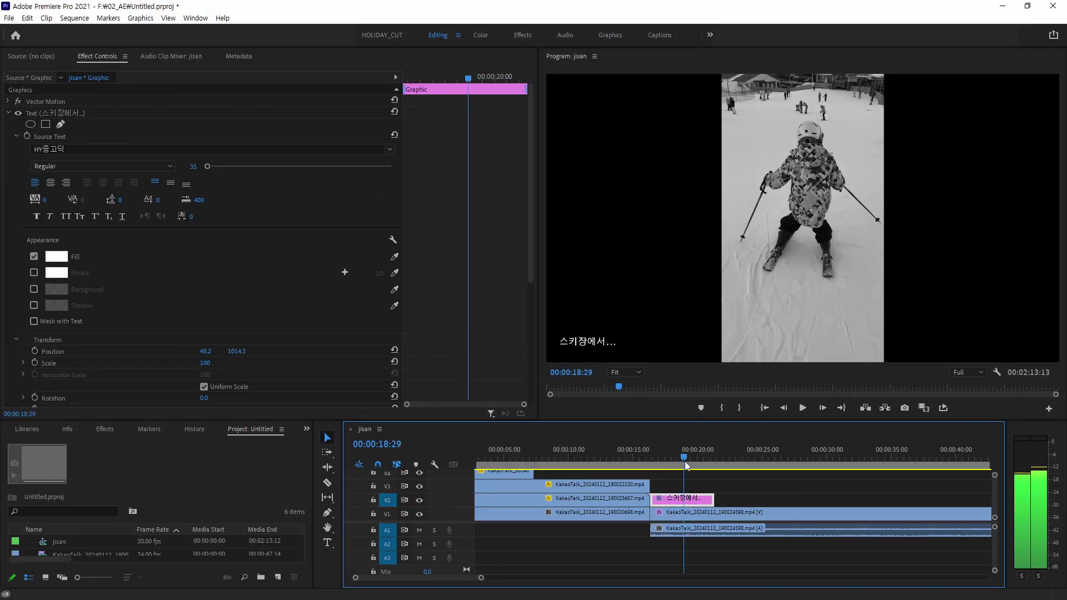
key("ctrl+v")
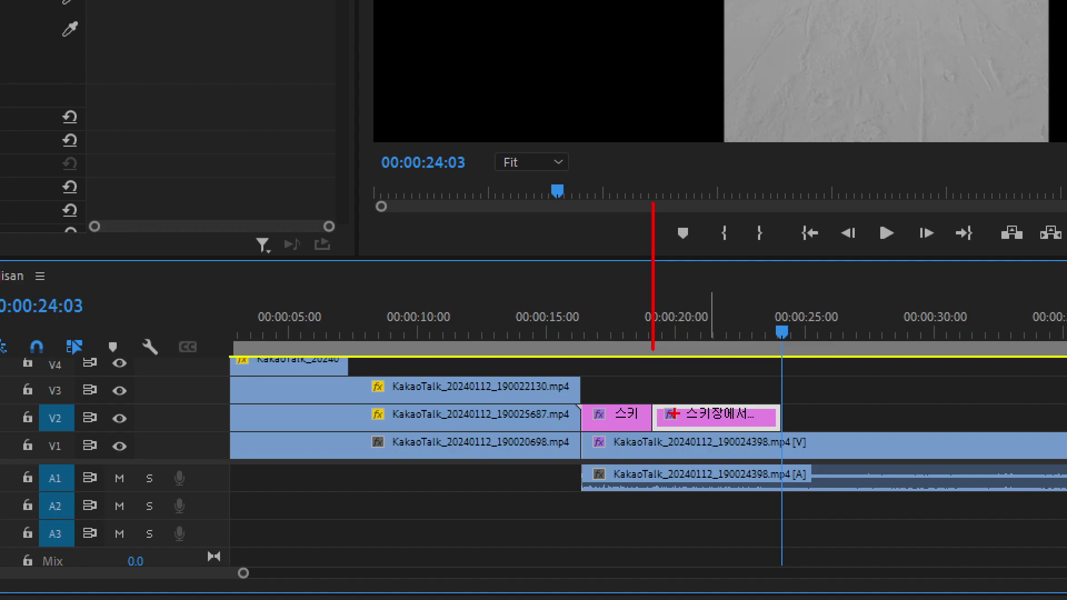
Retype the copied second caption on V2 as 안녕하세요~ and review it from about 20 seconds.
left_click_drag(614, 387, 706, 366)
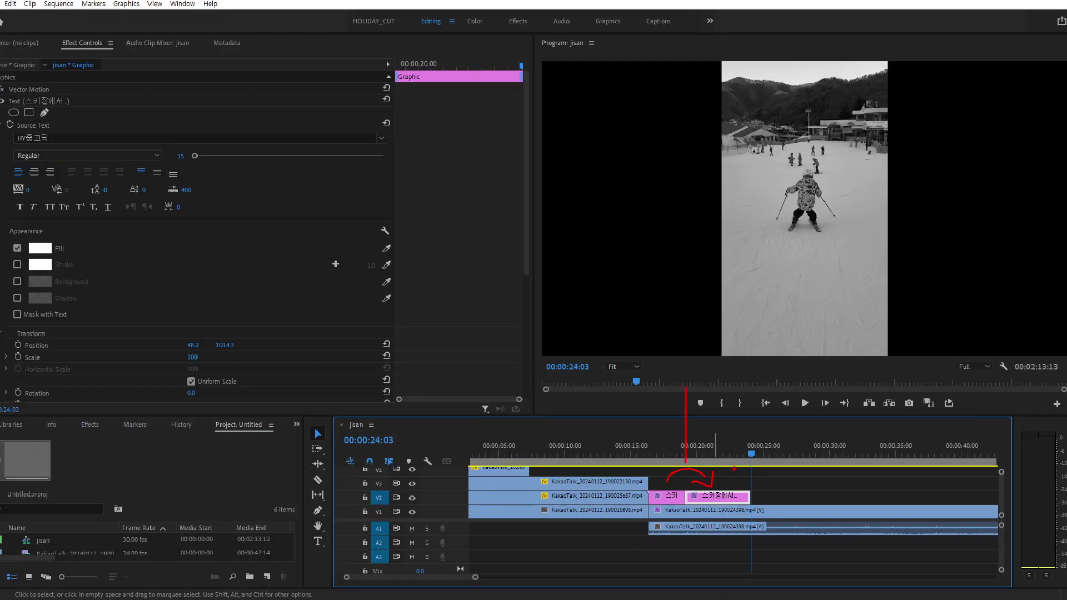
left_click(740, 458)
left_click_drag(739, 457, 724, 462)
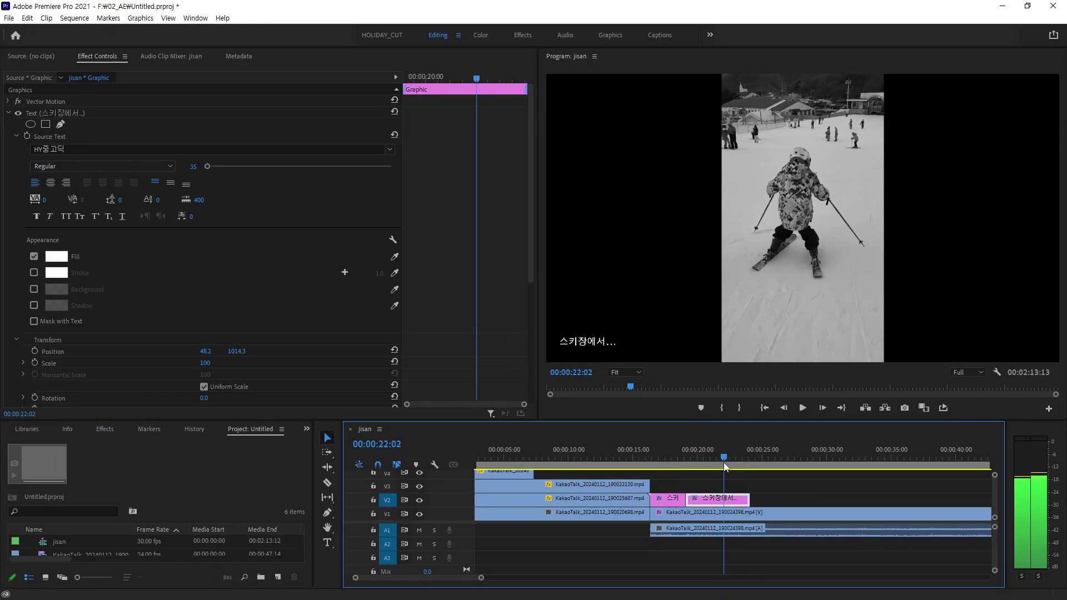
double_click(591, 344)
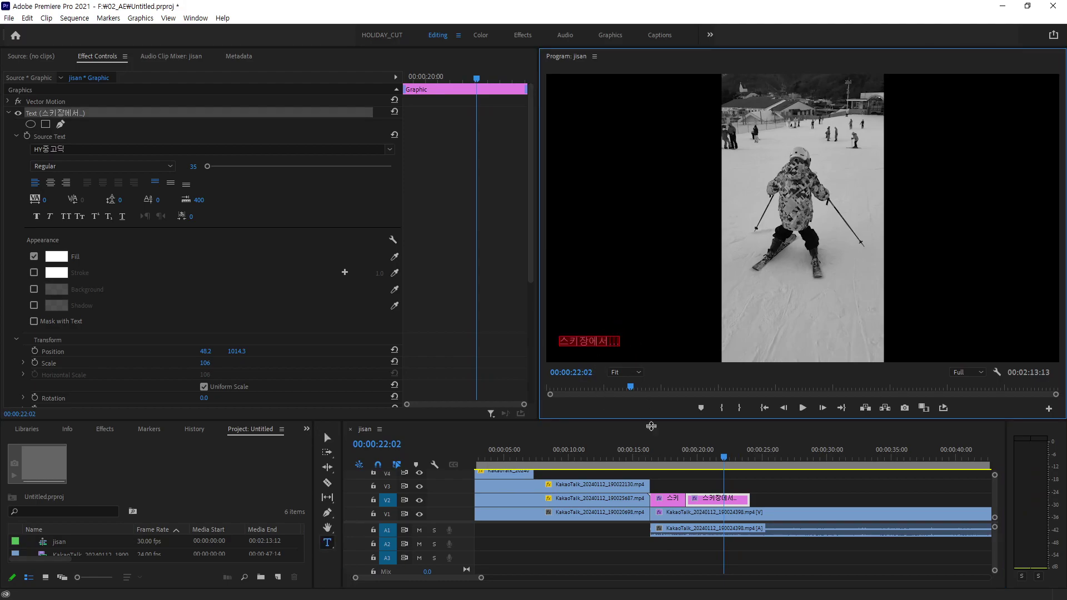
key("ctrl+z")
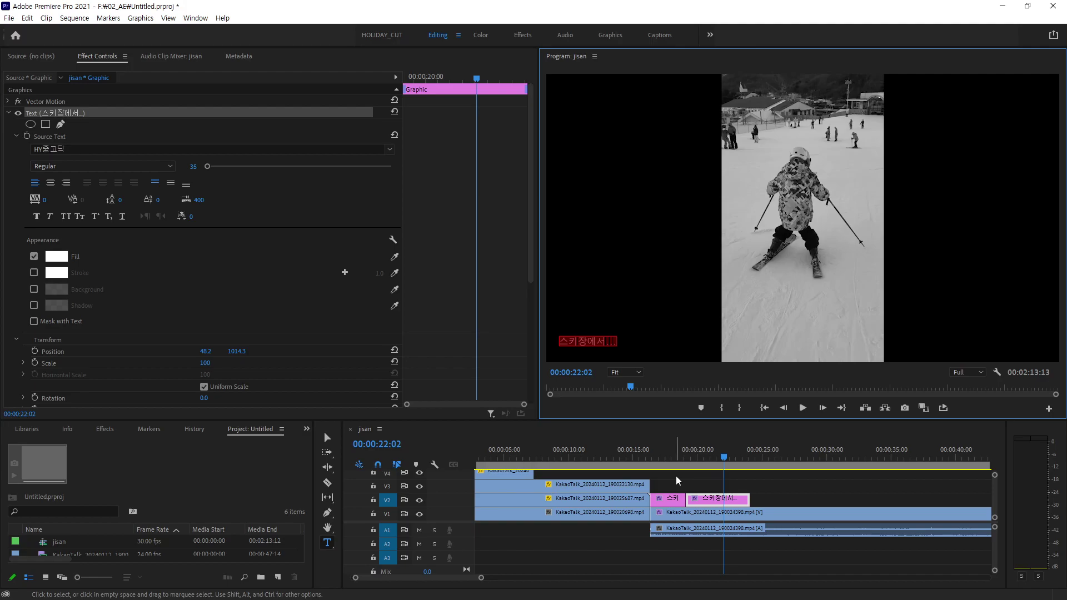
type("안녕하세요~")
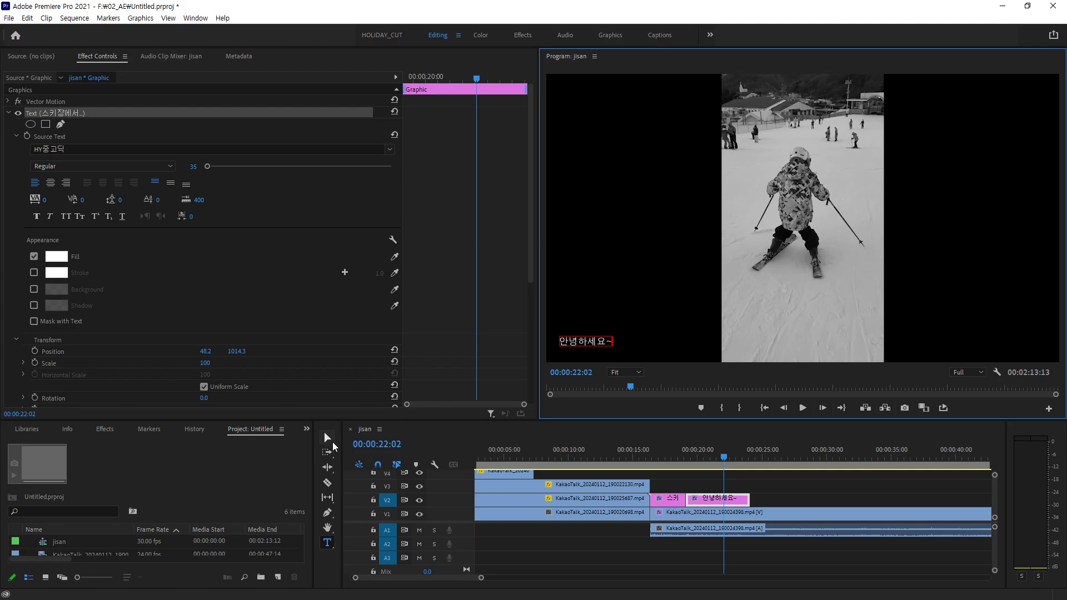
left_click(332, 442)
left_click(715, 545)
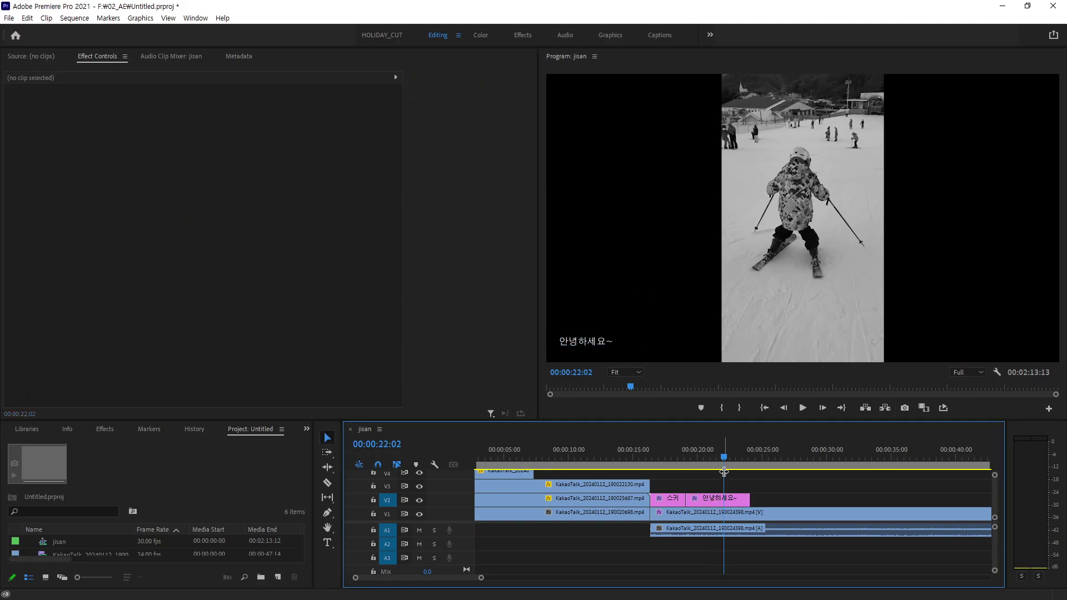
mouse_move(723, 472)
left_mouse_down()
mouse_move(666, 472)
mouse_move(681, 472)
left_mouse_up()
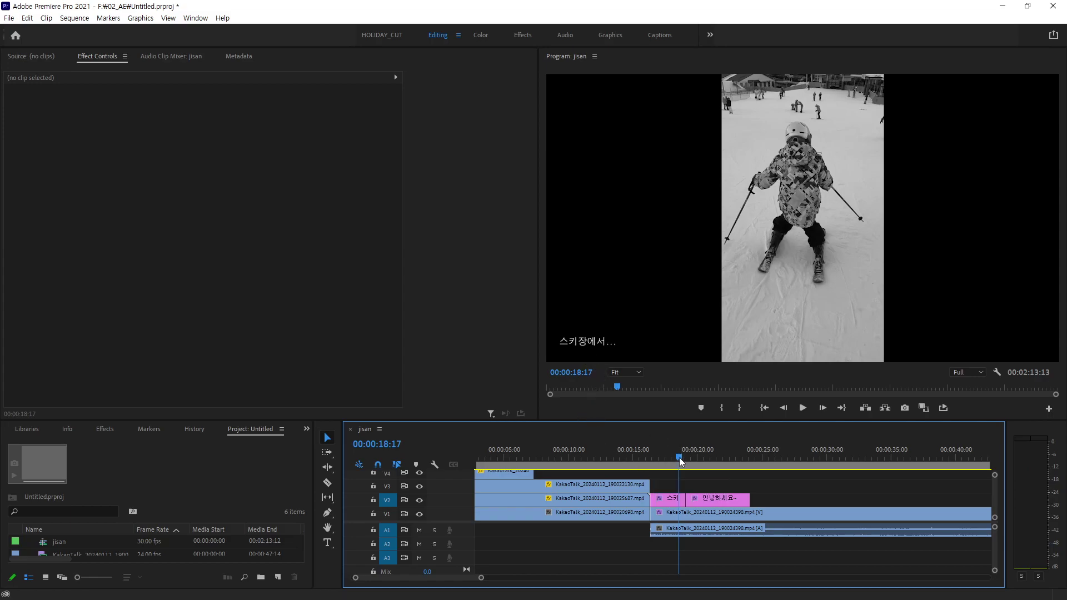
mouse_move(679, 458)
left_mouse_down()
mouse_move(660, 461)
mouse_move(714, 457)
mouse_move(693, 459)
left_mouse_up()
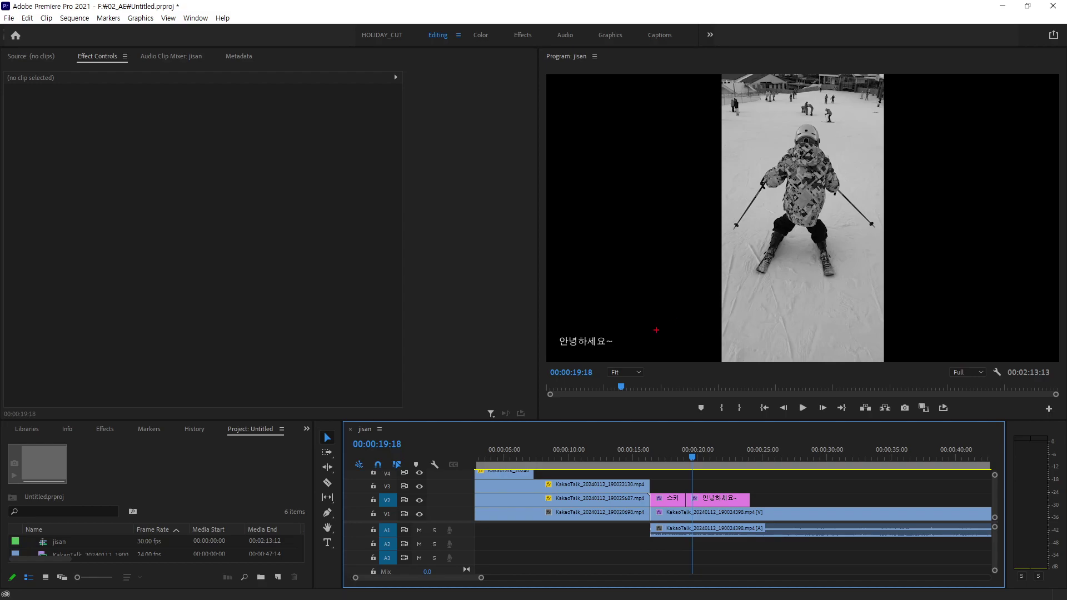
left_click_drag(622, 334, 767, 200)
left_click_drag(633, 363, 639, 349)
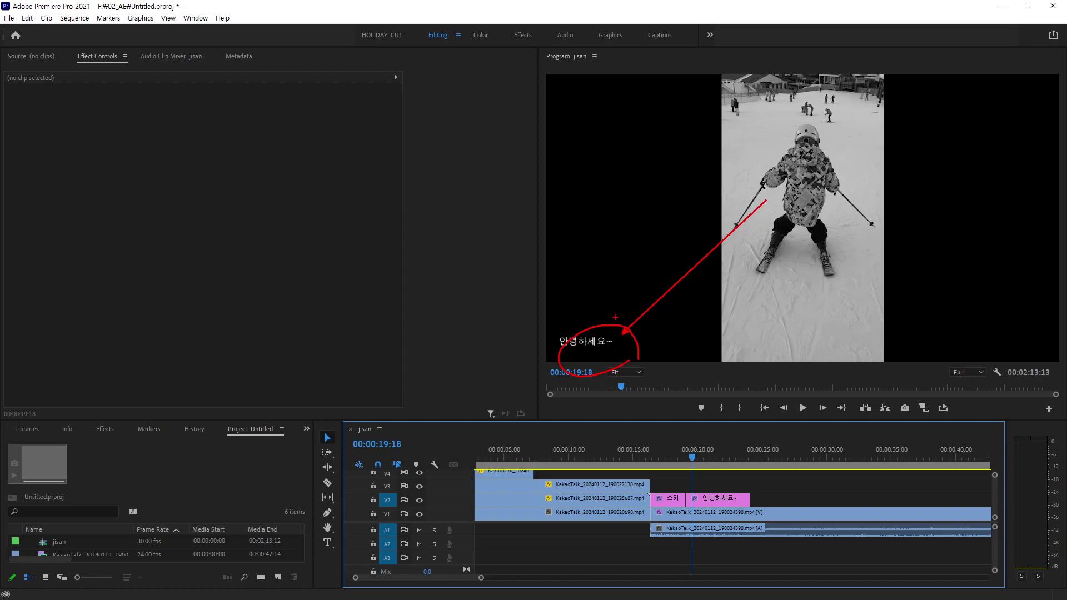
key("Escape")
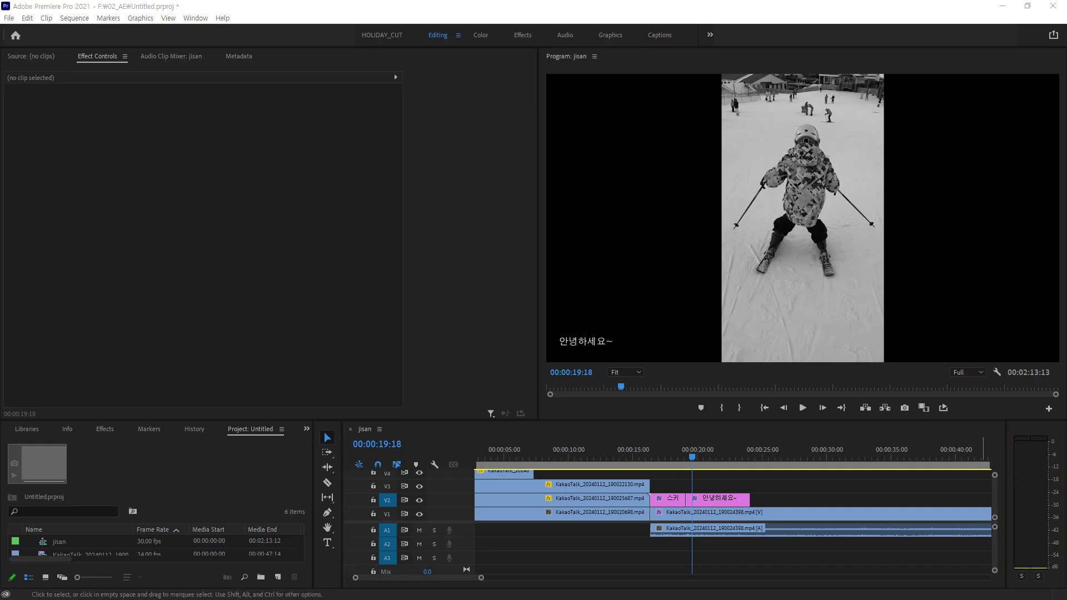
Paste a copy of the 안녕하세요~ caption on V2 at about 21 seconds.
left_click(722, 499)
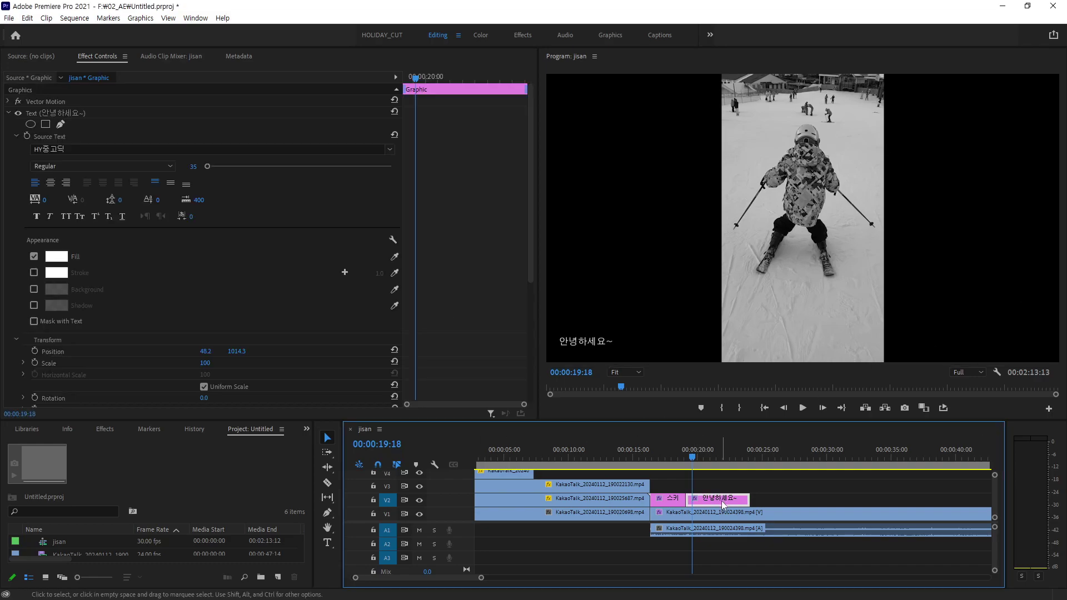
left_click_drag(692, 458, 719, 456)
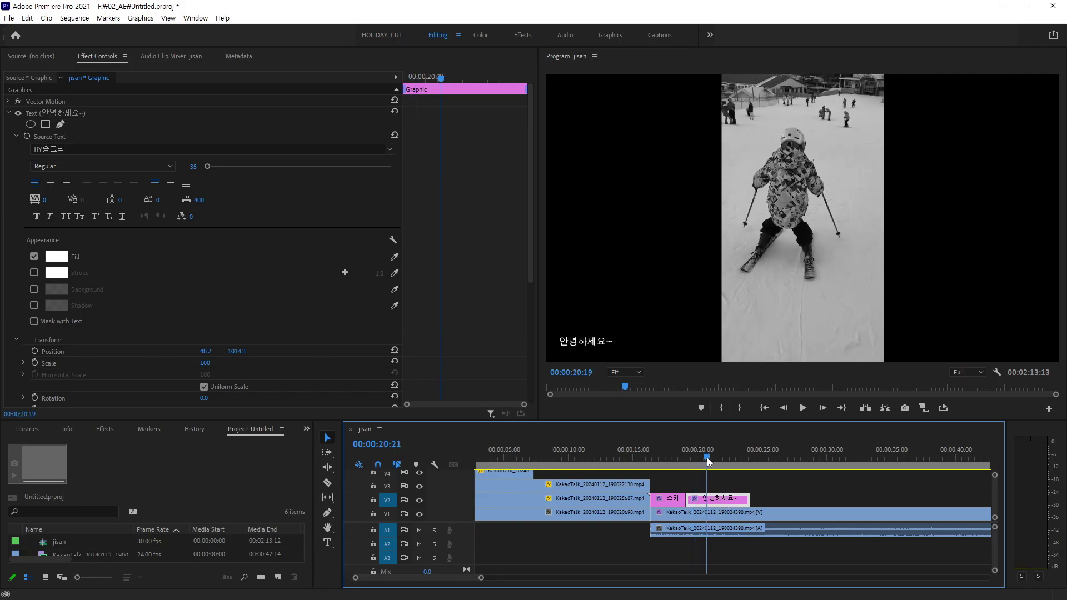
key("ctrl+v")
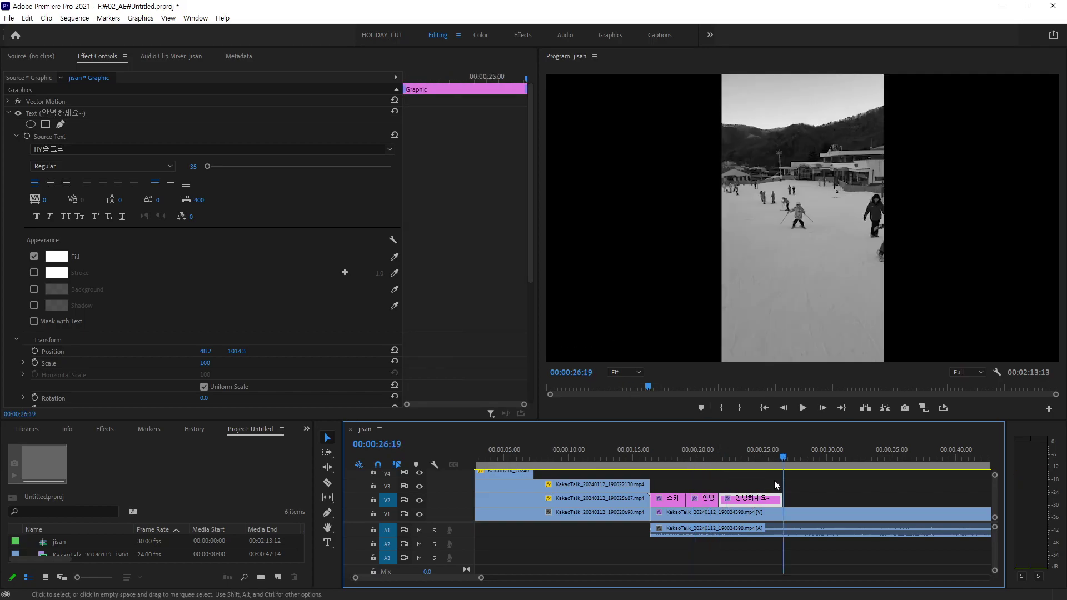
left_click_drag(782, 459, 750, 459)
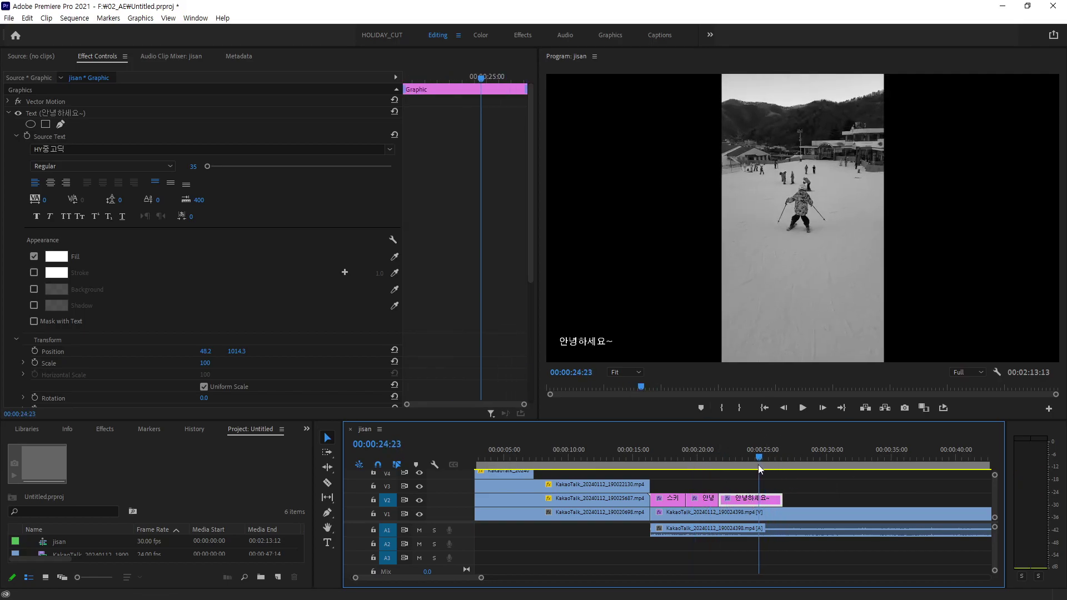
Retype the copy as 씨지에스 입니다 and play through the three captions.
double_click(584, 343)
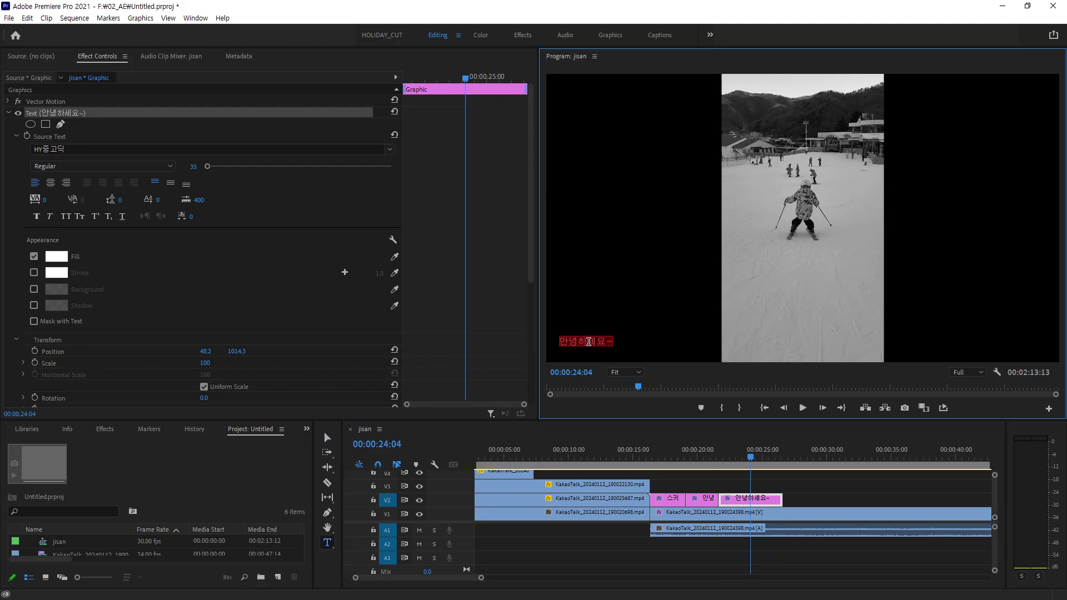
type("씨지에요")
type(" 입")
type("니다")
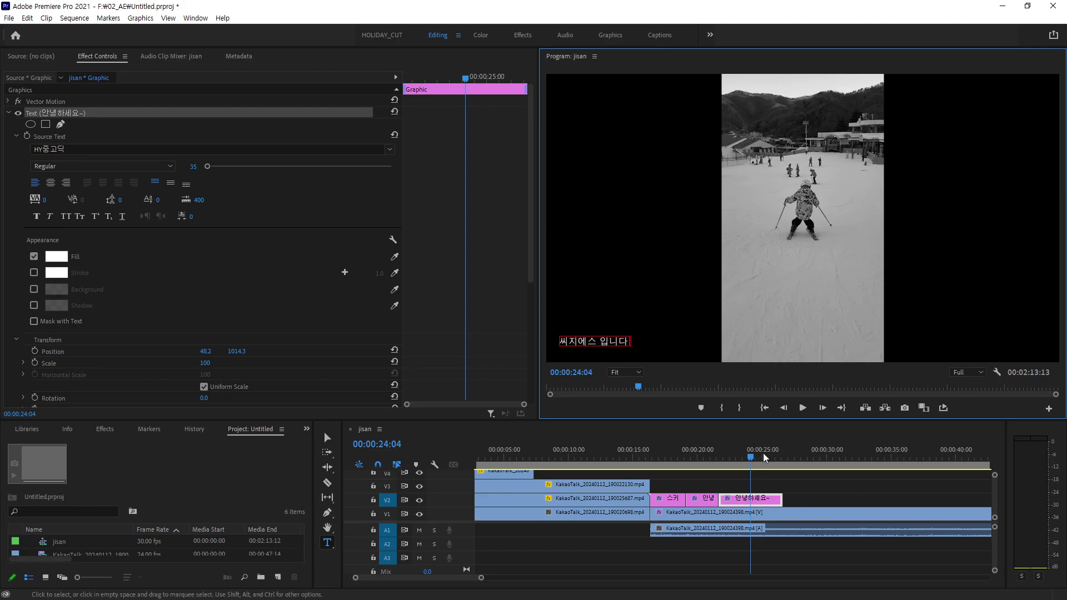
left_click(807, 499)
mouse_move(755, 460)
left_mouse_down()
mouse_move(678, 471)
mouse_move(688, 466)
left_mouse_up()
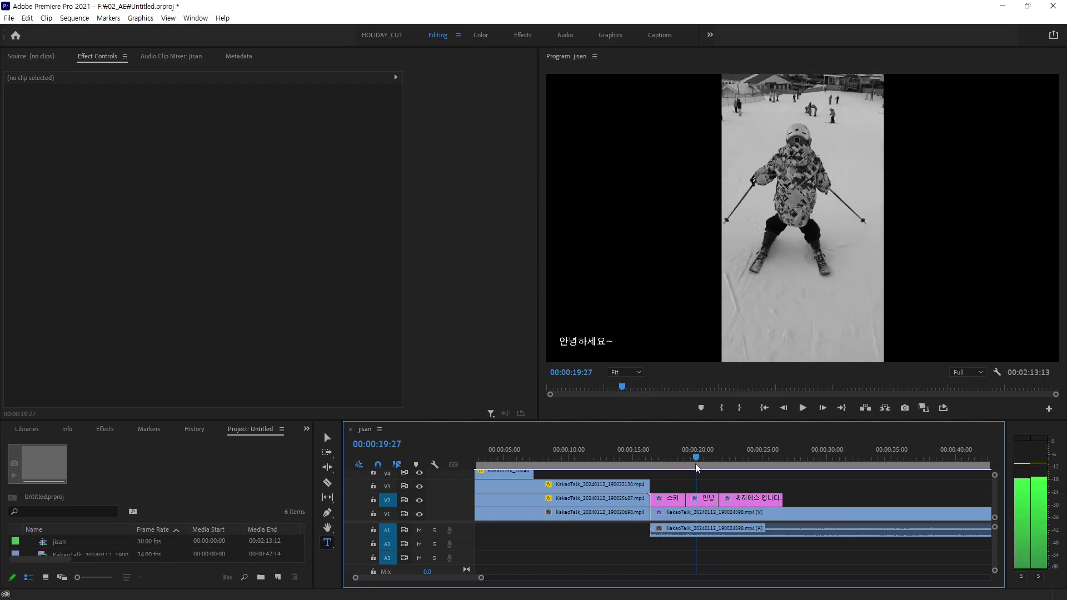
mouse_move(688, 466)
left_mouse_down()
mouse_move(764, 457)
mouse_move(697, 460)
left_mouse_up()
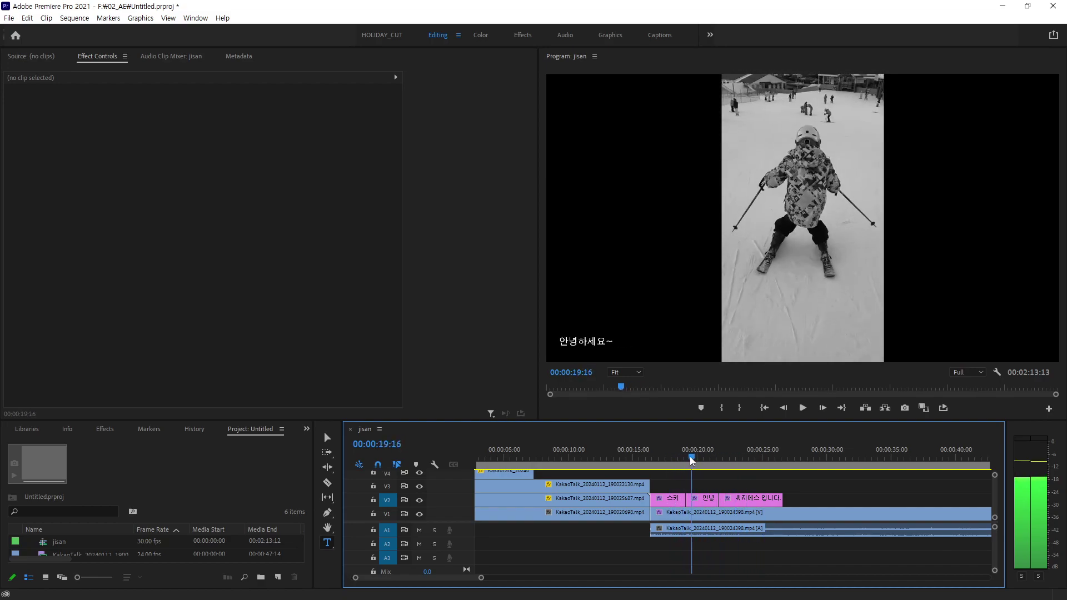
left_click_drag(698, 460, 734, 459)
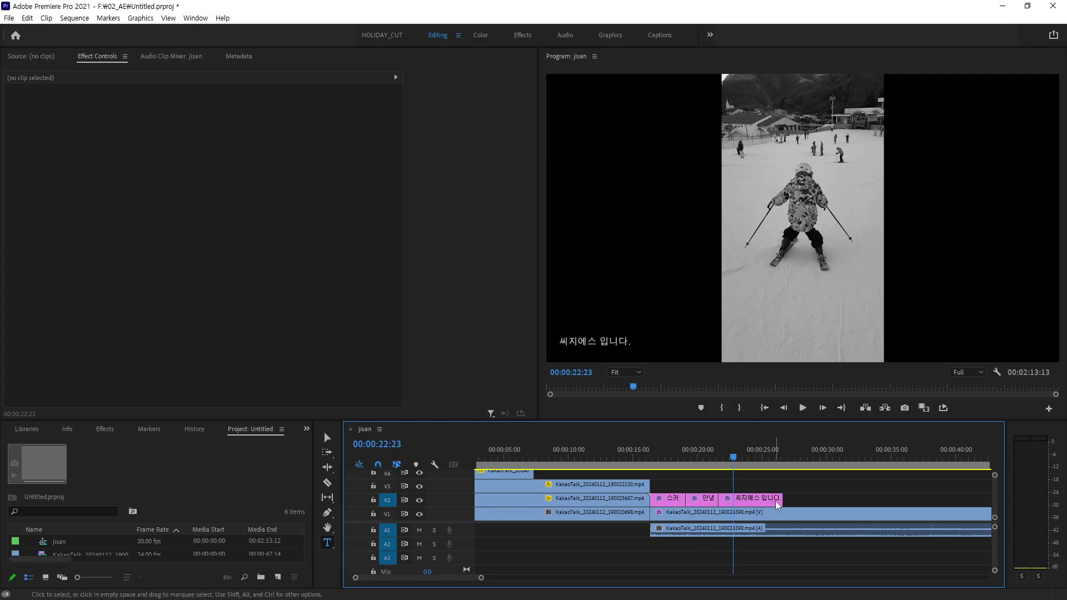
left_click(761, 500)
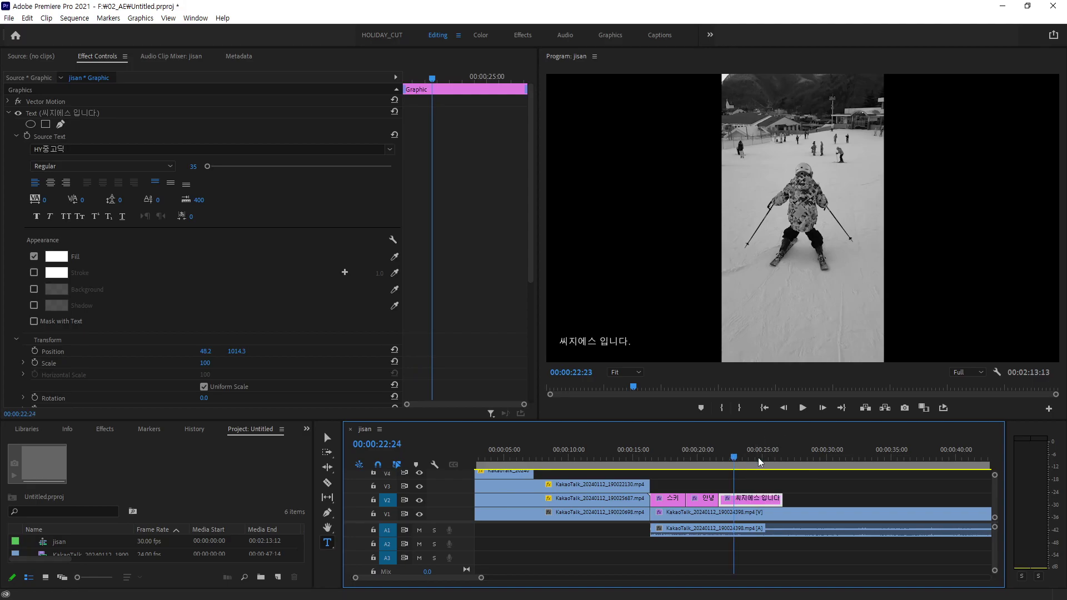
Paste another 씨지에스 입니다 caption copy at about 27 seconds.
left_click_drag(736, 462, 793, 458)
key("ctrl+v")
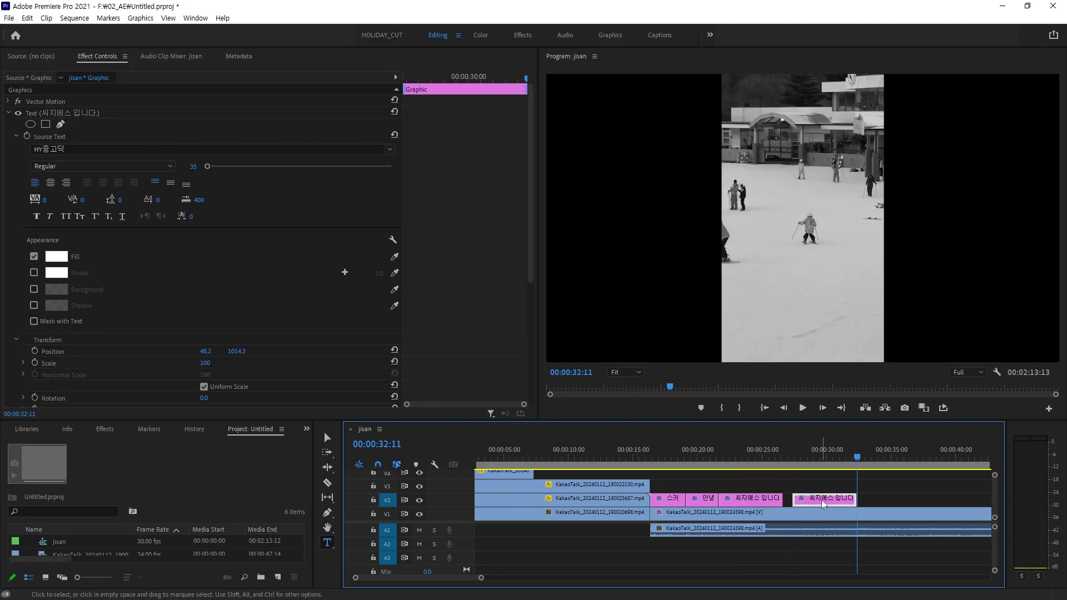
left_click(823, 462)
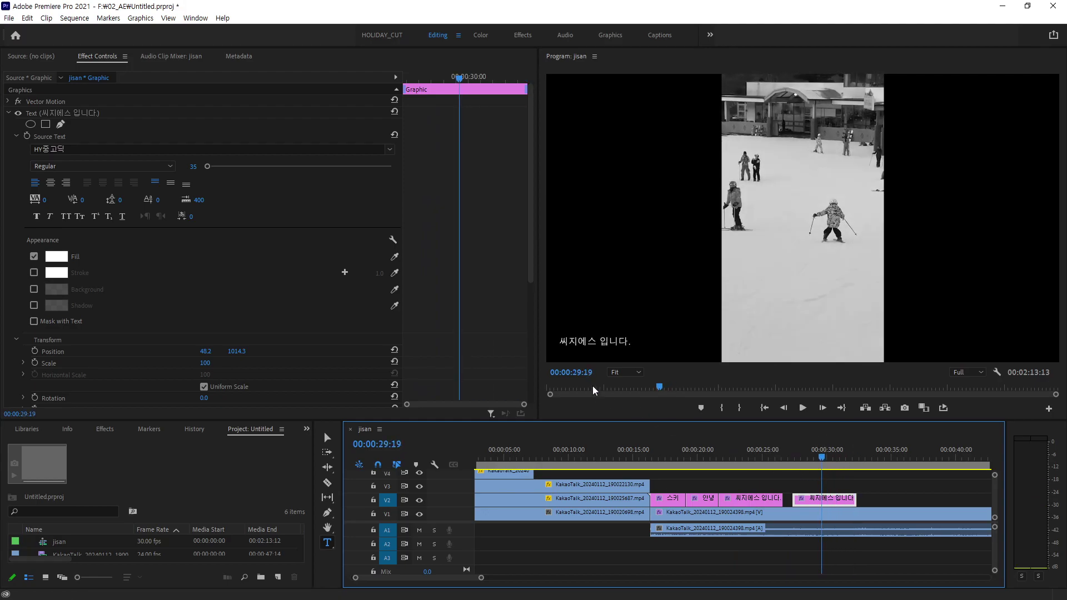
Enlarge the new caption to 123% and centre it low, at 786.1, 1025.0.
left_click(595, 341)
key("Escape")
key("v")
left_click_drag(594, 342, 822, 345)
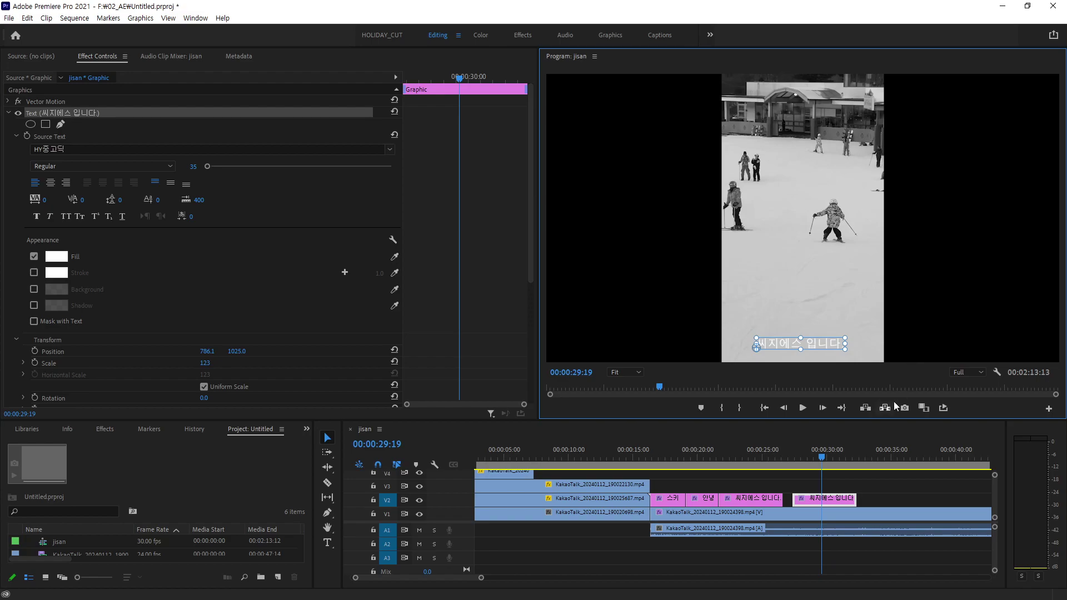
left_click(885, 492)
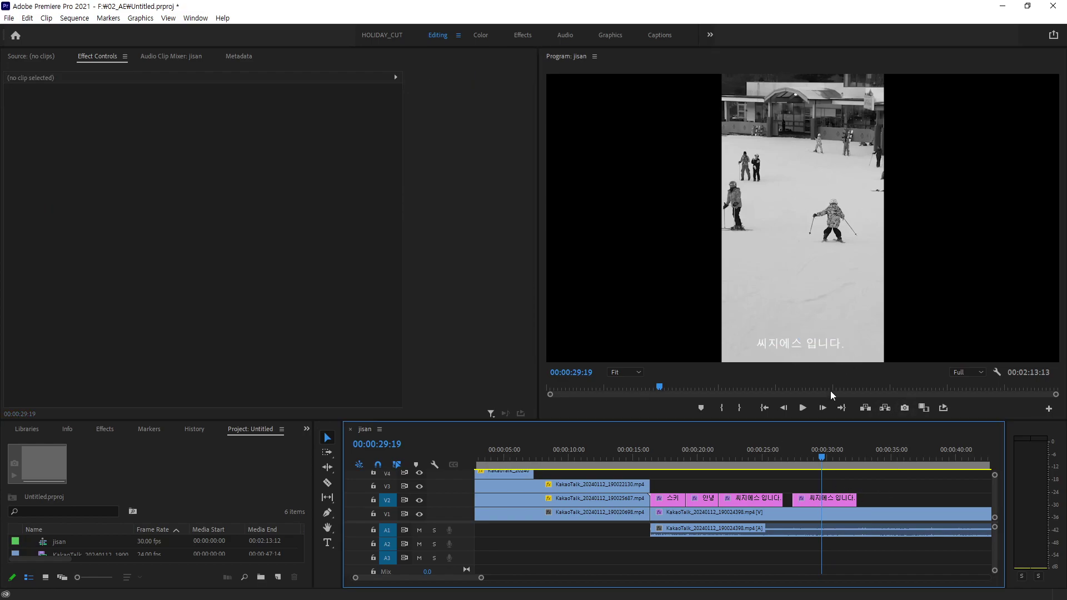
left_click(839, 500)
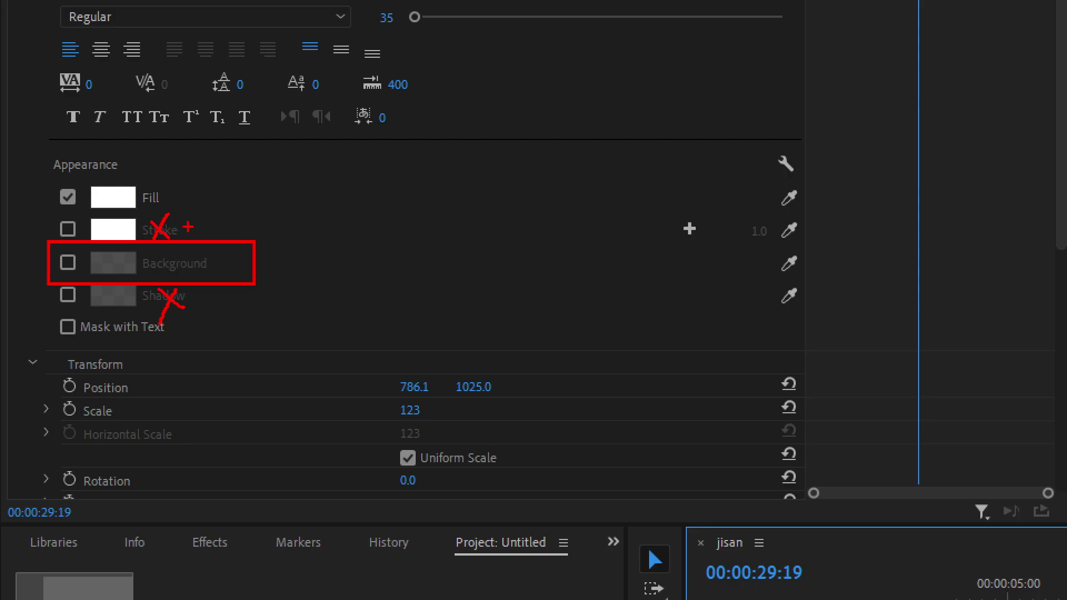
Enable Background in the caption's Appearance settings for a gray box at about 72% opacity.
left_click_drag(188, 226, 247, 185)
left_click_drag(190, 300, 287, 310)
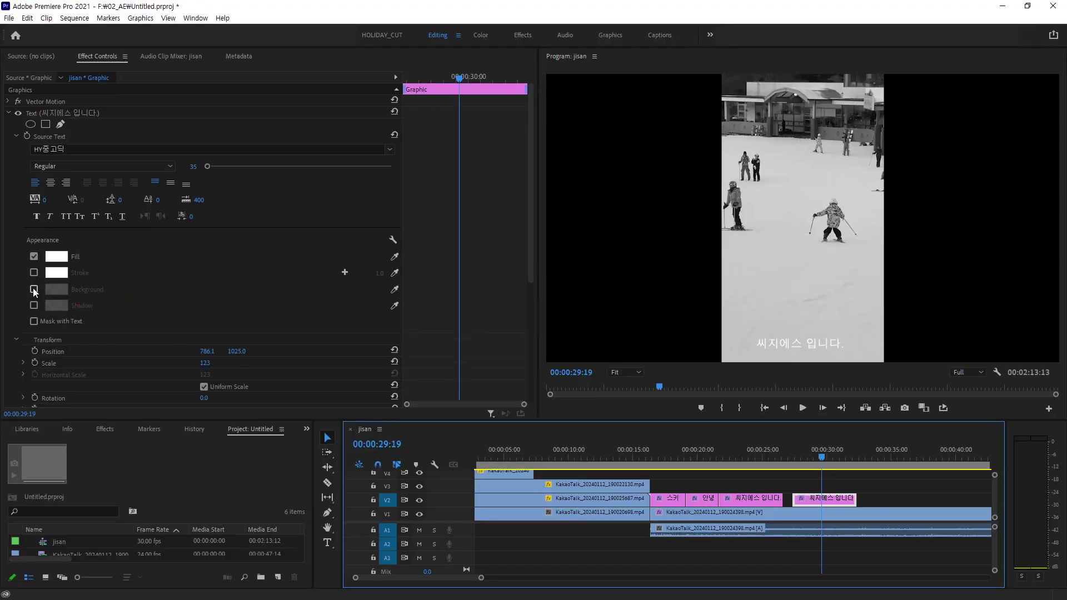
left_click(34, 289)
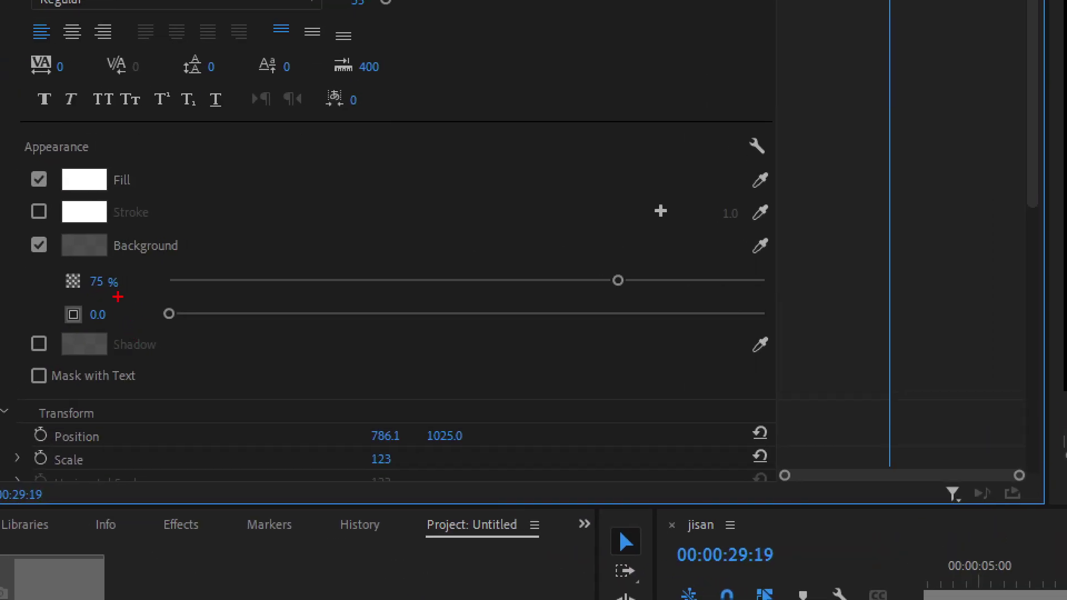
Try resizing the background box and its opacity, then uncheck Background to leave plain white text.
left_click_drag(118, 298, 130, 283)
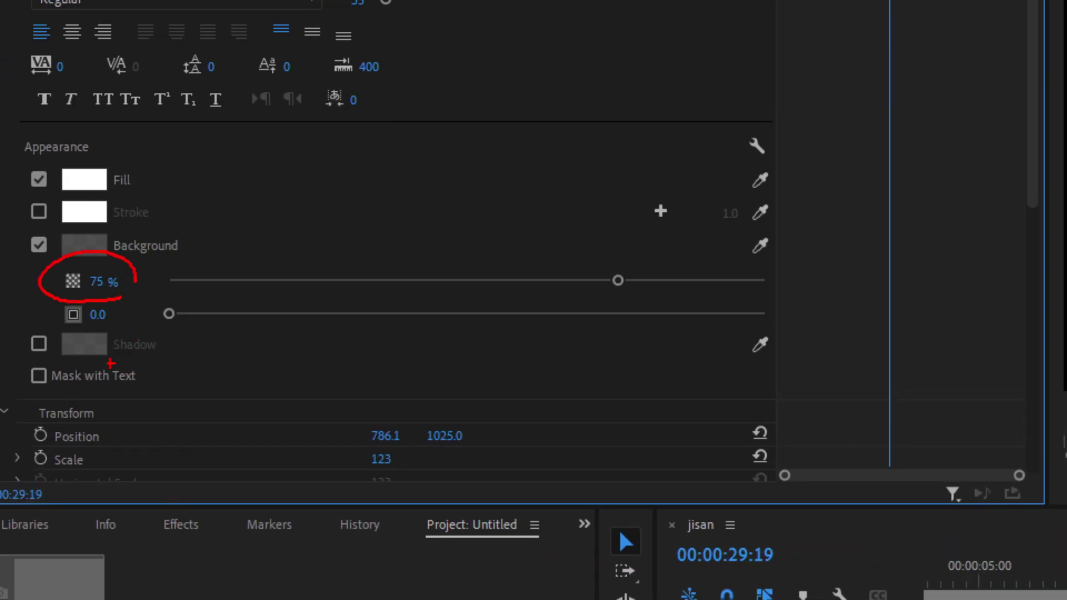
left_click_drag(83, 296, 90, 336)
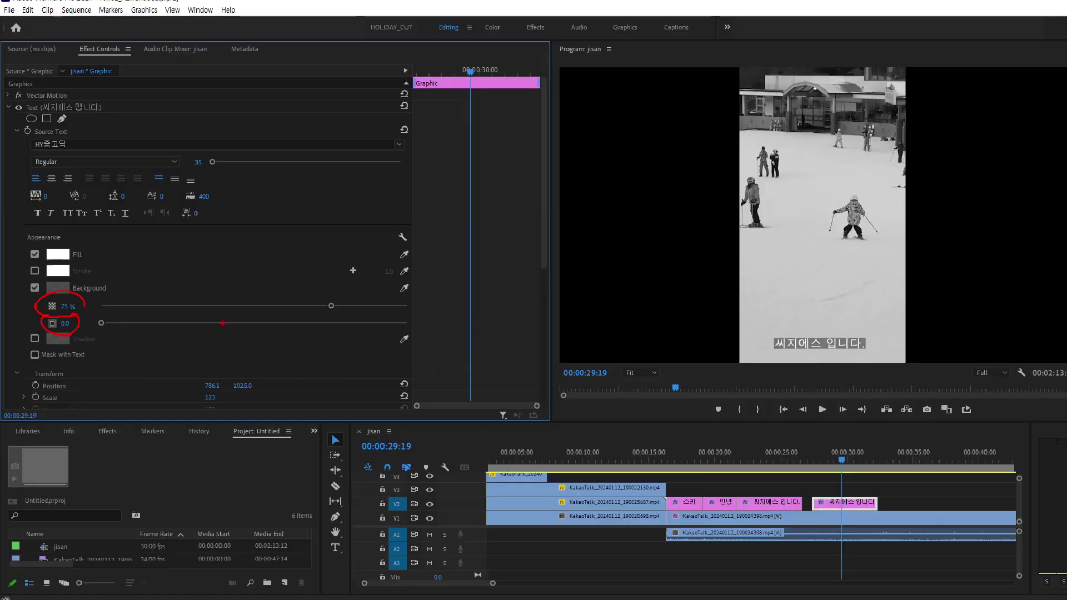
left_click_drag(100, 324, 137, 324)
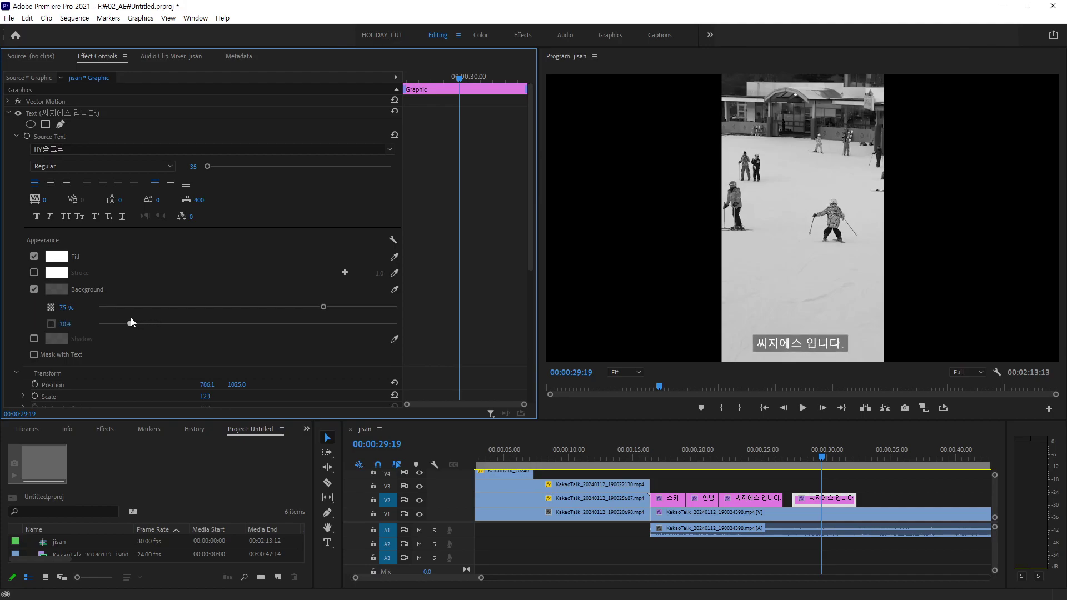
left_click_drag(324, 311, 335, 307)
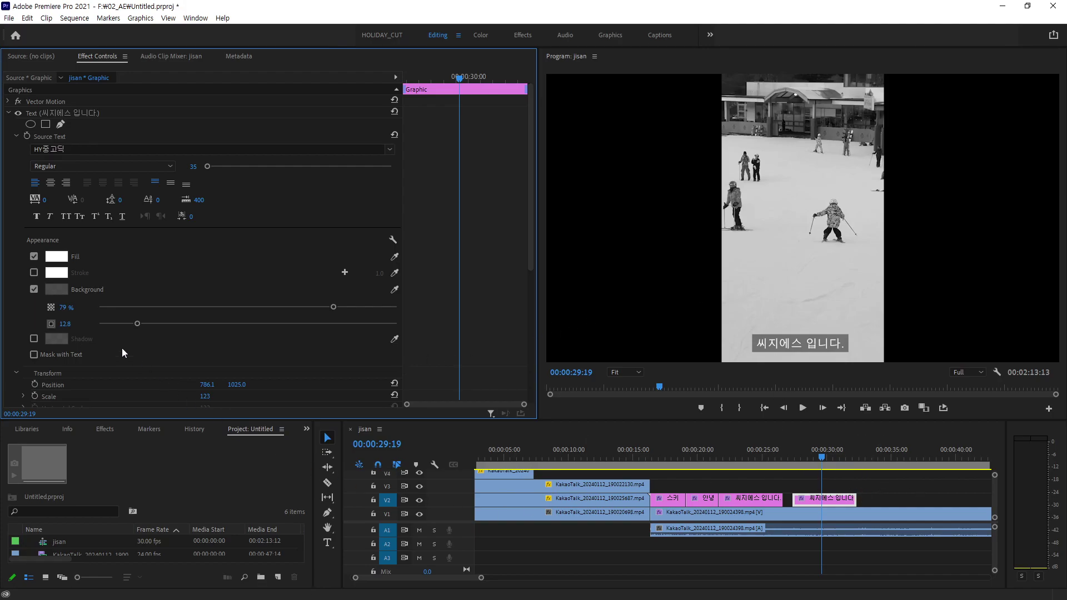
left_click(34, 289)
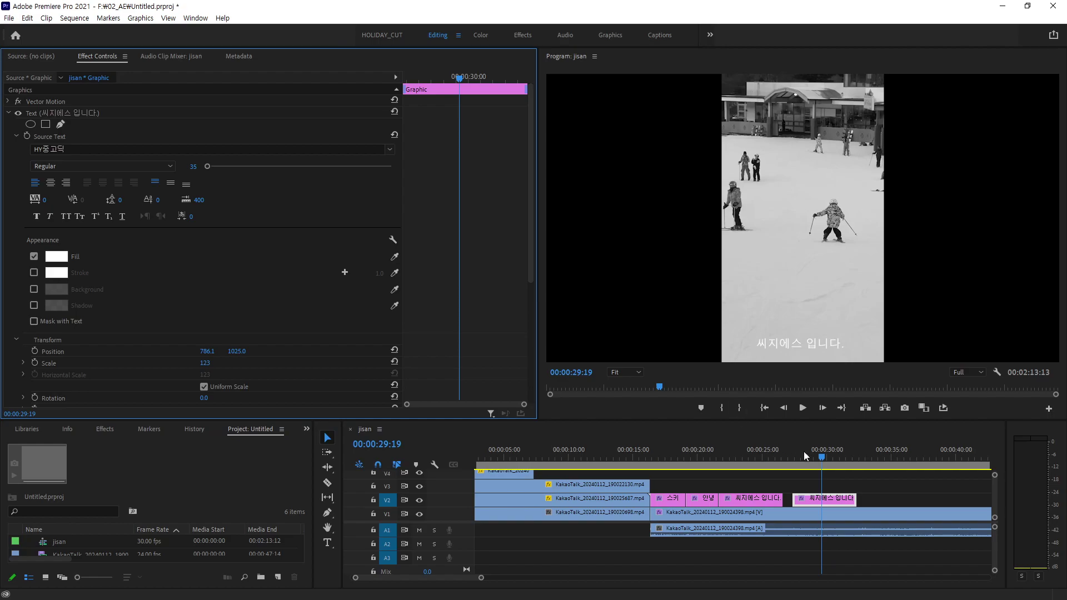
left_click(879, 498)
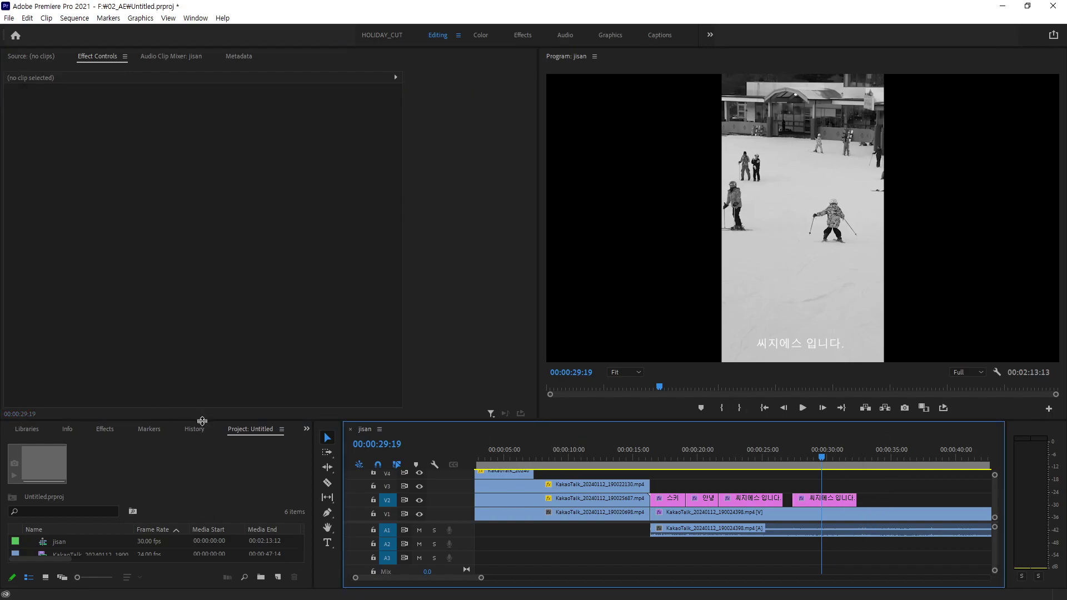
Start a new Color Matte from New Item, accepting 1920×1080 video settings.
mouse_move(201, 421)
left_mouse_down()
mouse_move(195, 368)
mouse_move(210, 266)
left_mouse_up()
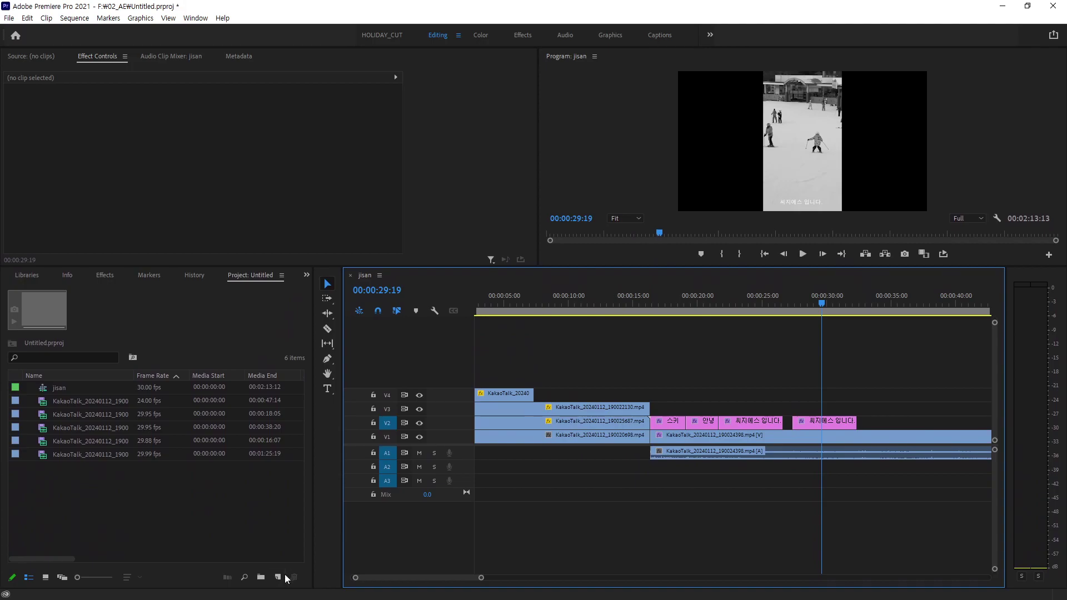
left_click(280, 578)
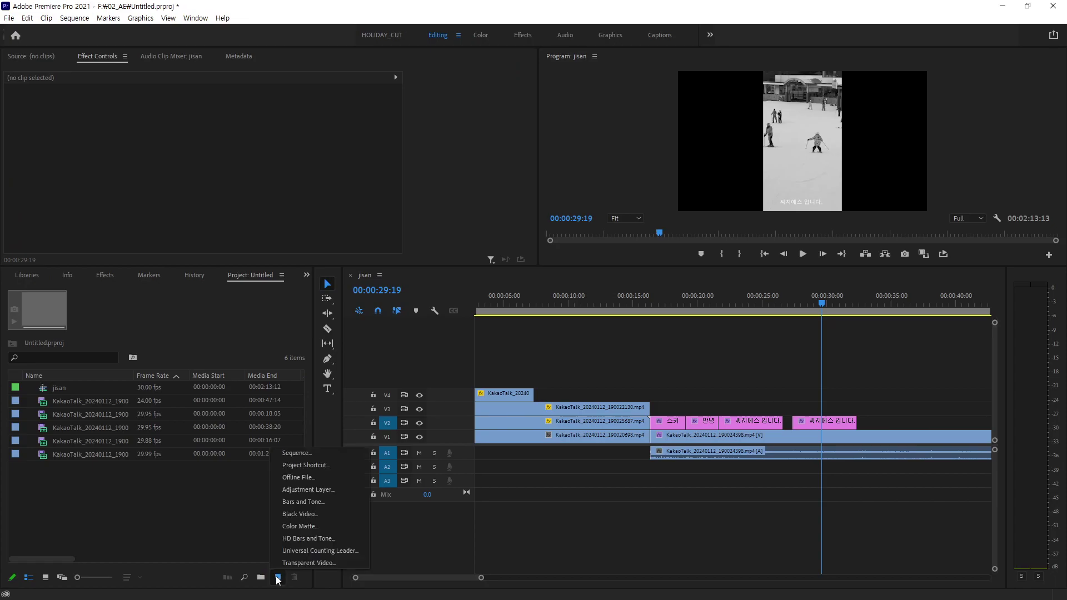
left_click(298, 527)
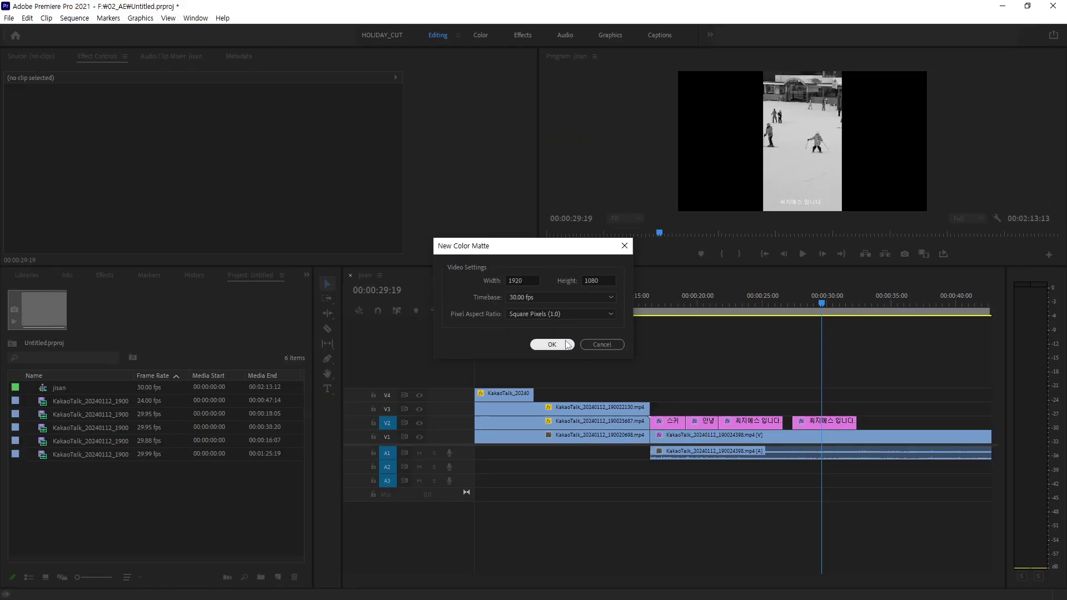
left_click(552, 345)
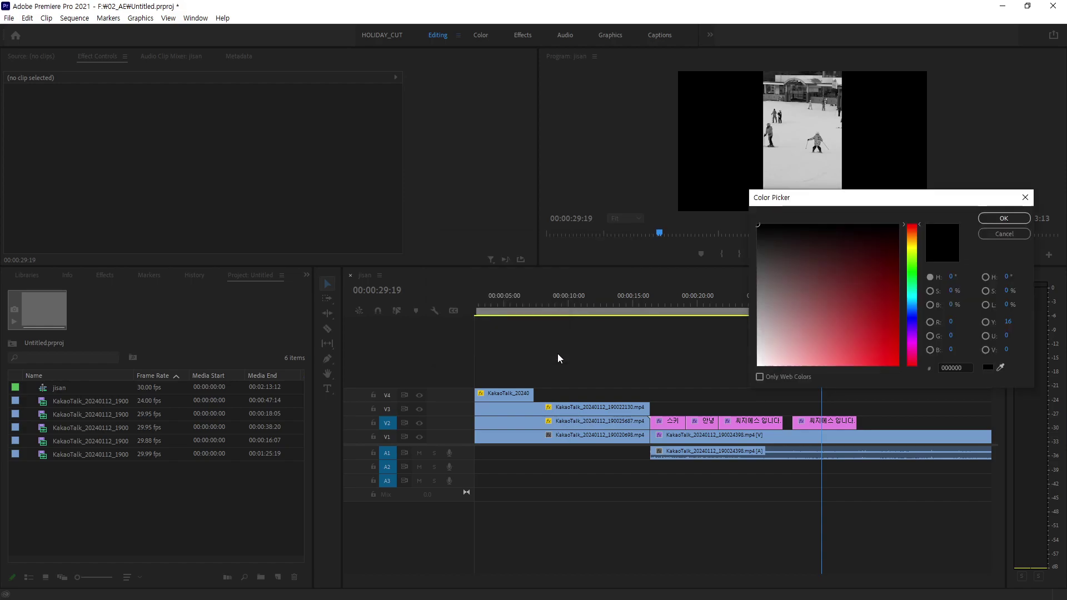
Pick a dark gray colour for the matte and name it 'dark gray'.
left_click_drag(802, 203, 393, 228)
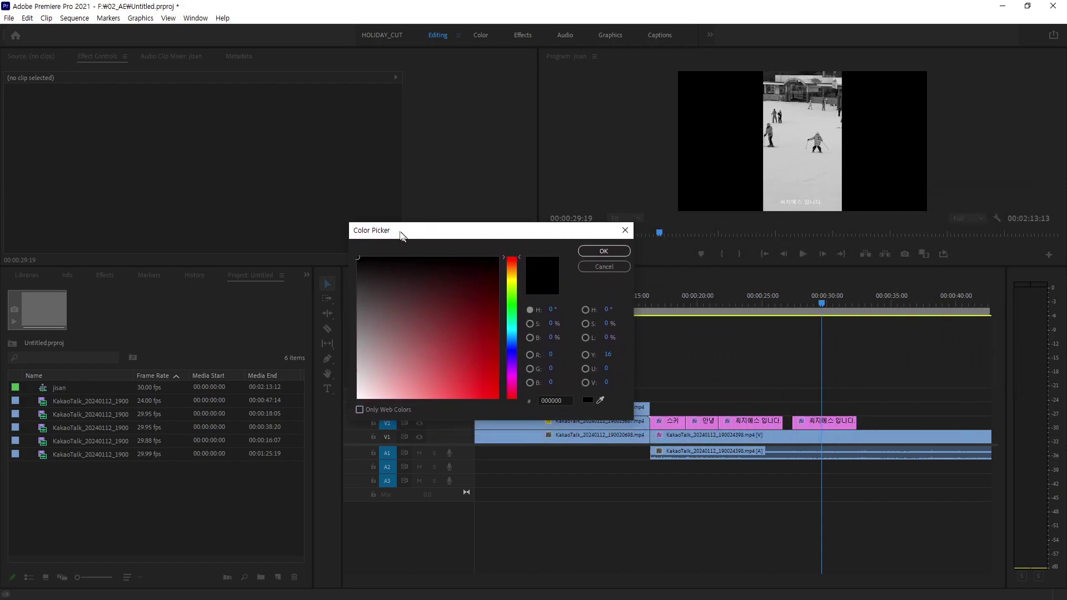
mouse_move(368, 274)
left_mouse_down()
mouse_move(339, 266)
mouse_move(348, 274)
left_mouse_up()
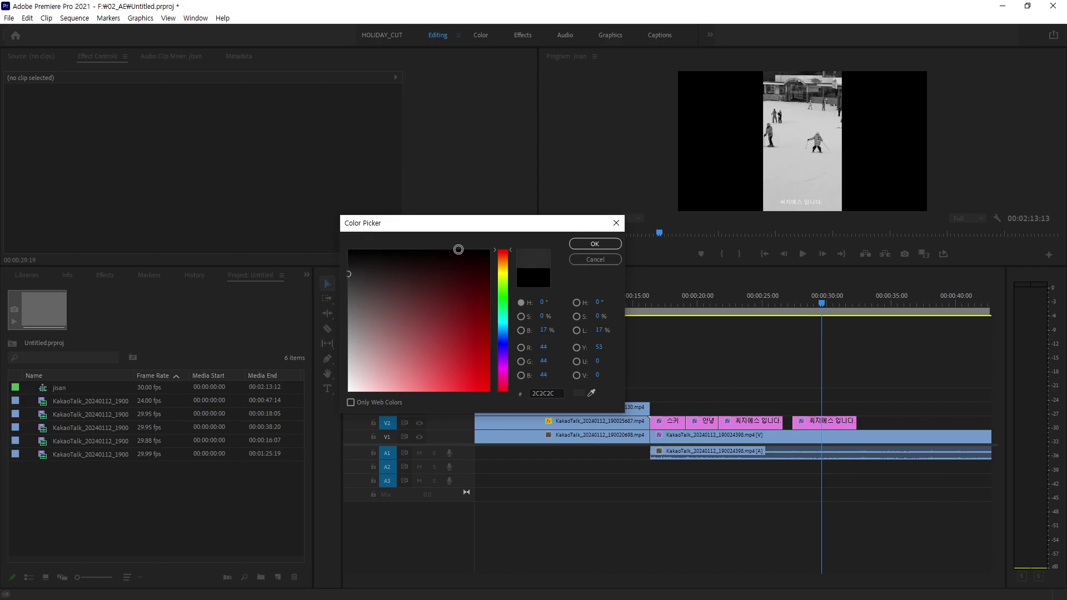
left_click(602, 246)
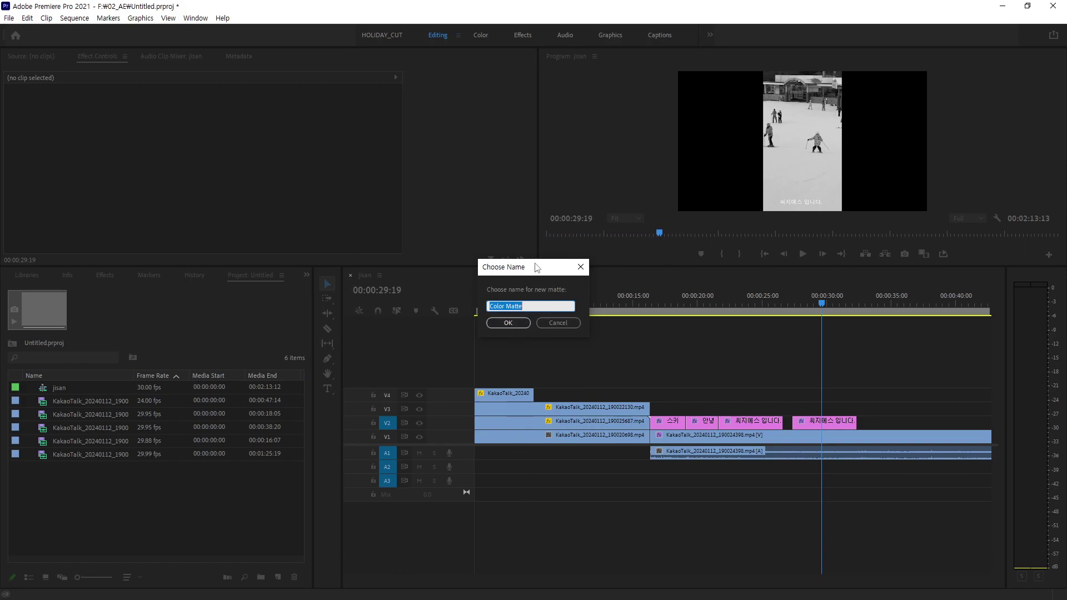
type("ㅇㅁ가 ㅎㅁ")
key("BackSpace")
key("BackSpace")
key("BackSpace")
key("BackSpace")
key("BackSpace")
key("BackSpace")
type("da")
type("y")
key("Return")
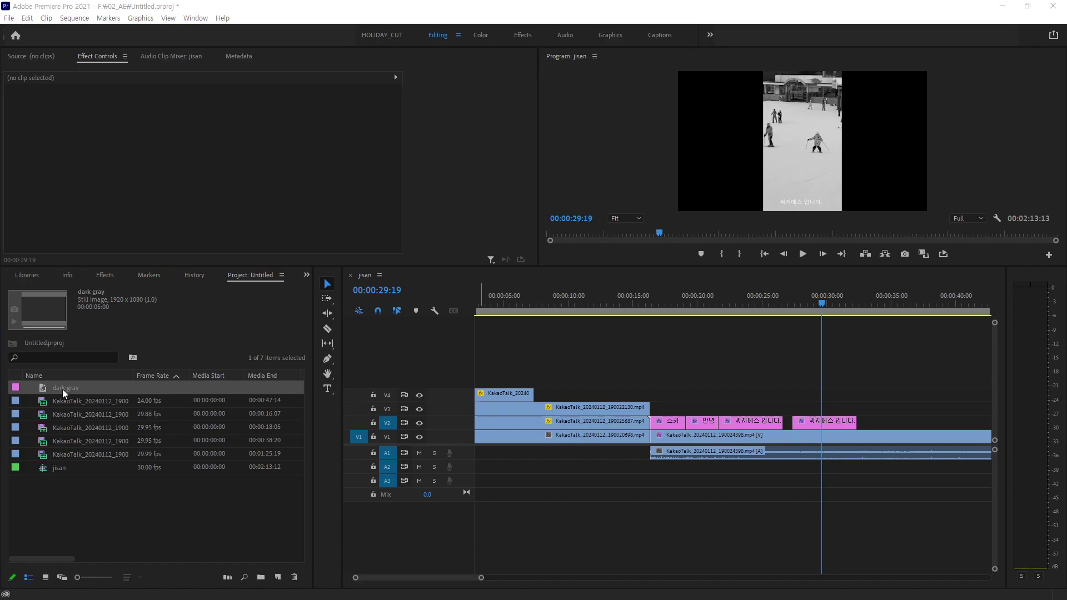
Drop the dark gray matte at about 29s on V2 and move the caption up to V3.
left_click_drag(62, 389, 781, 367)
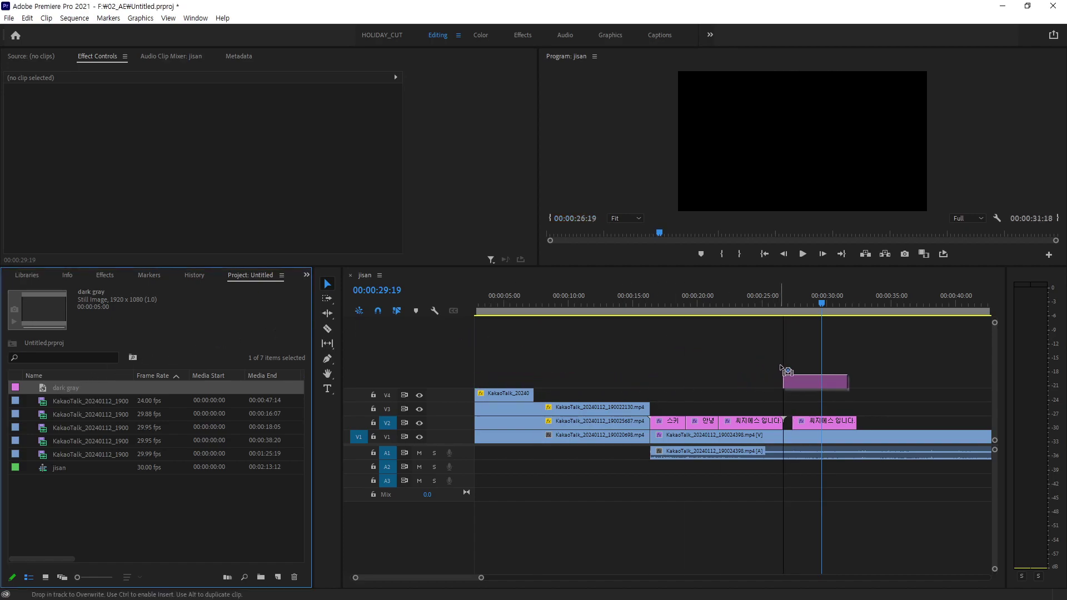
left_click_drag(781, 367, 793, 407)
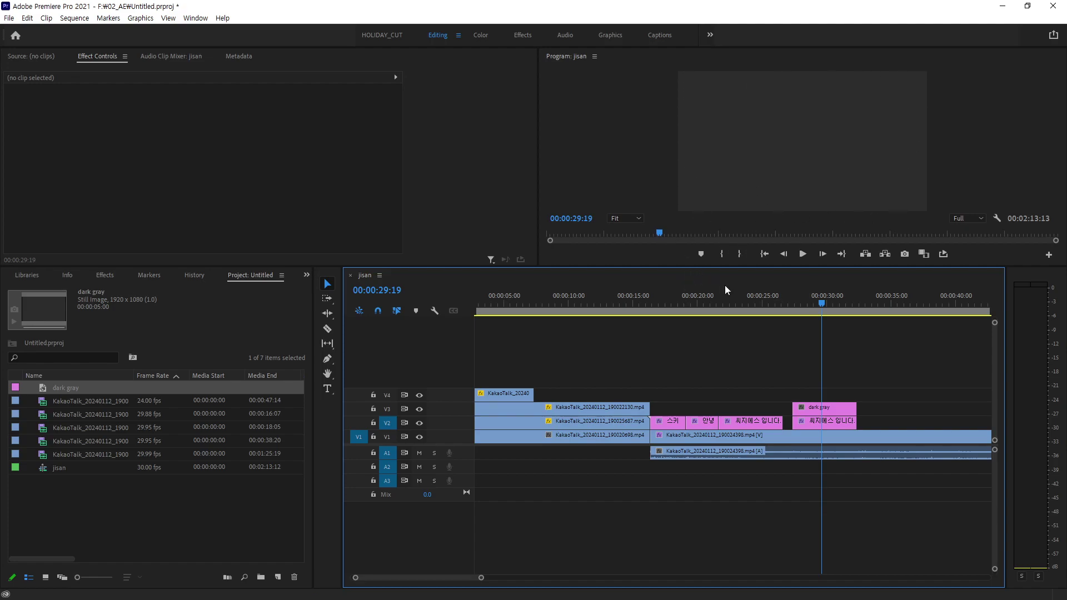
left_click(829, 422)
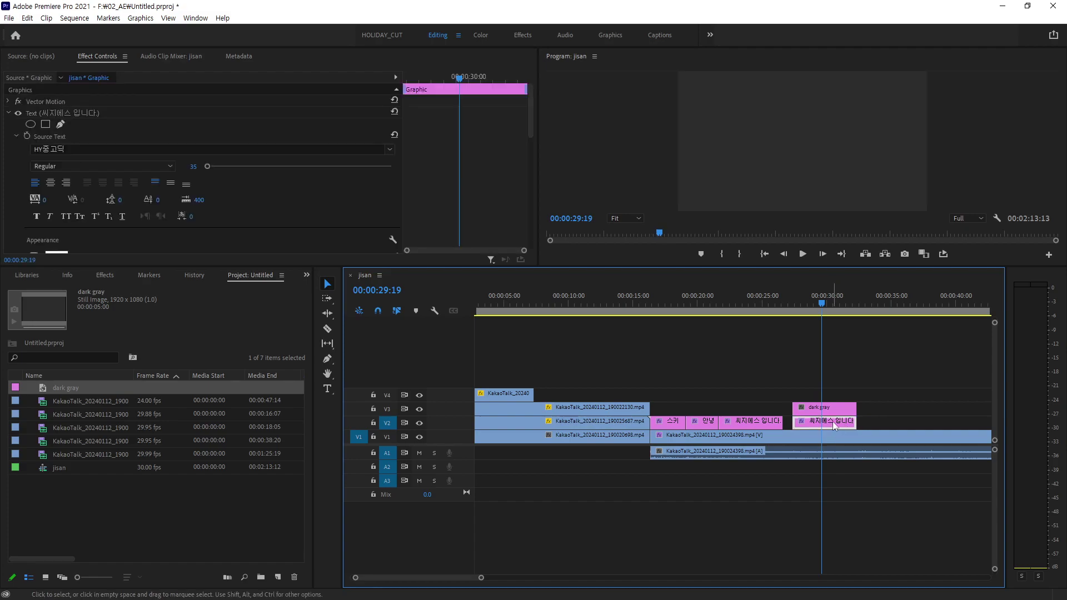
mouse_move(833, 421)
left_mouse_down()
mouse_move(826, 395)
mouse_move(829, 422)
mouse_move(829, 408)
left_mouse_up()
left_click(829, 412)
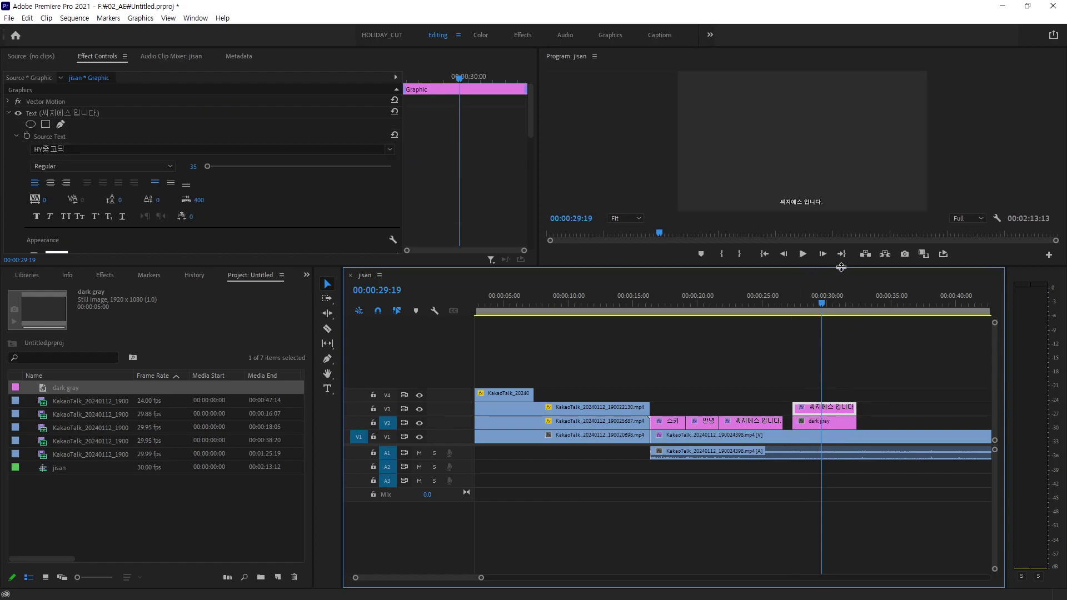
Enlarge the monitor area and select the dark gray matte clip.
mouse_move(843, 266)
left_mouse_down()
mouse_move(848, 434)
mouse_move(847, 361)
left_mouse_up()
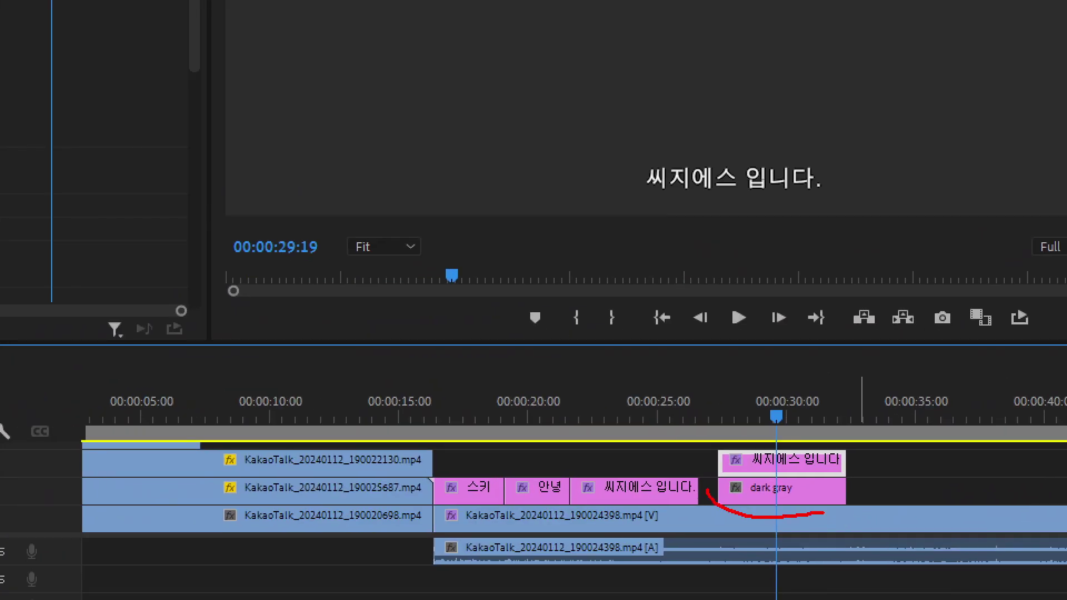
left_click_drag(708, 488, 795, 514)
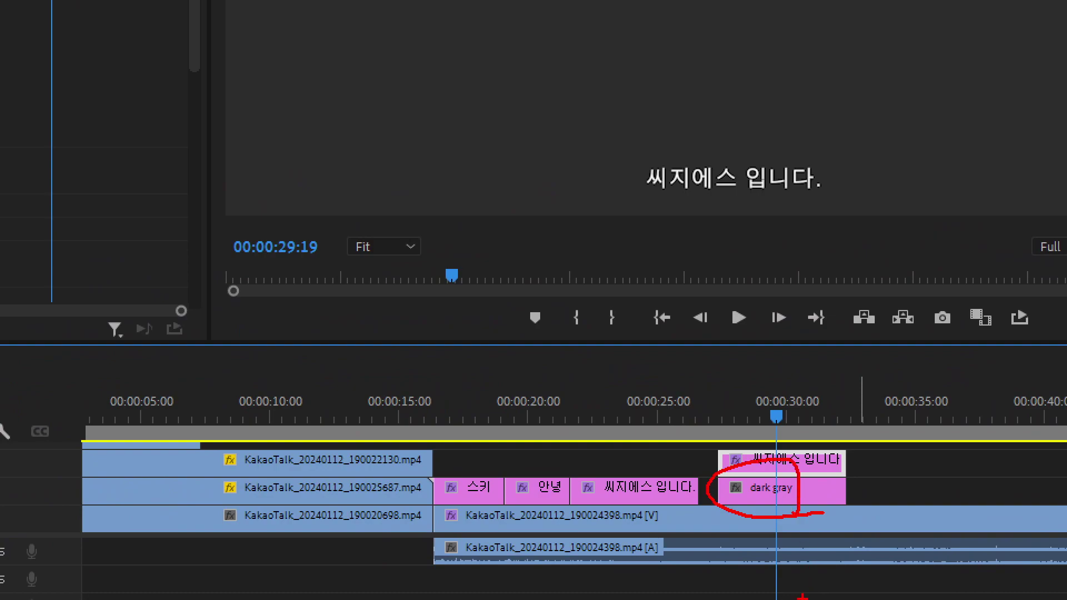
mouse_move(865, 454)
left_mouse_down()
mouse_move(867, 502)
mouse_move(888, 529)
left_mouse_up()
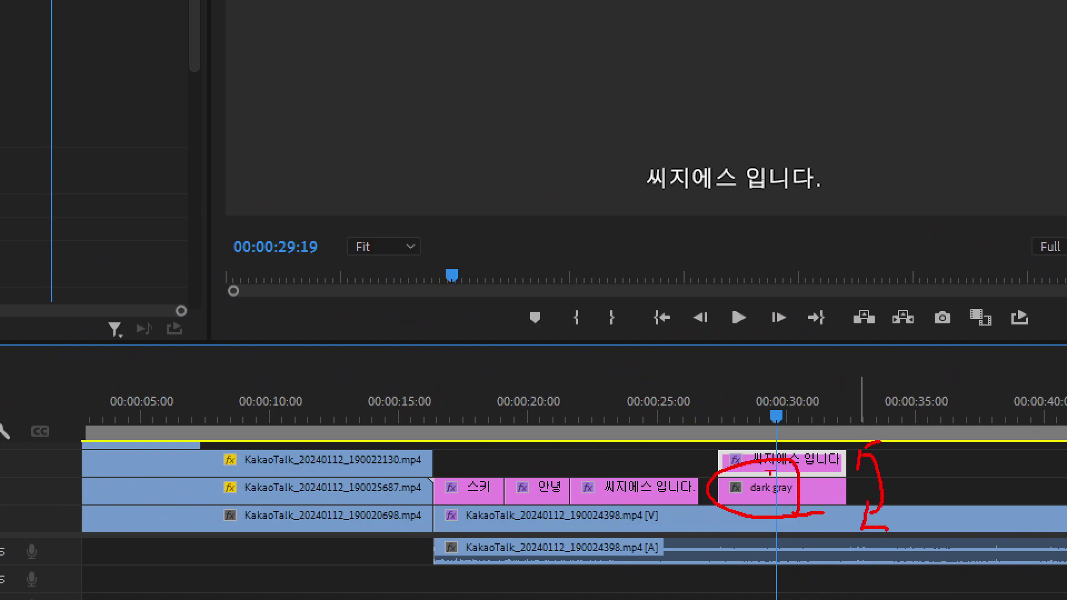
key("Escape")
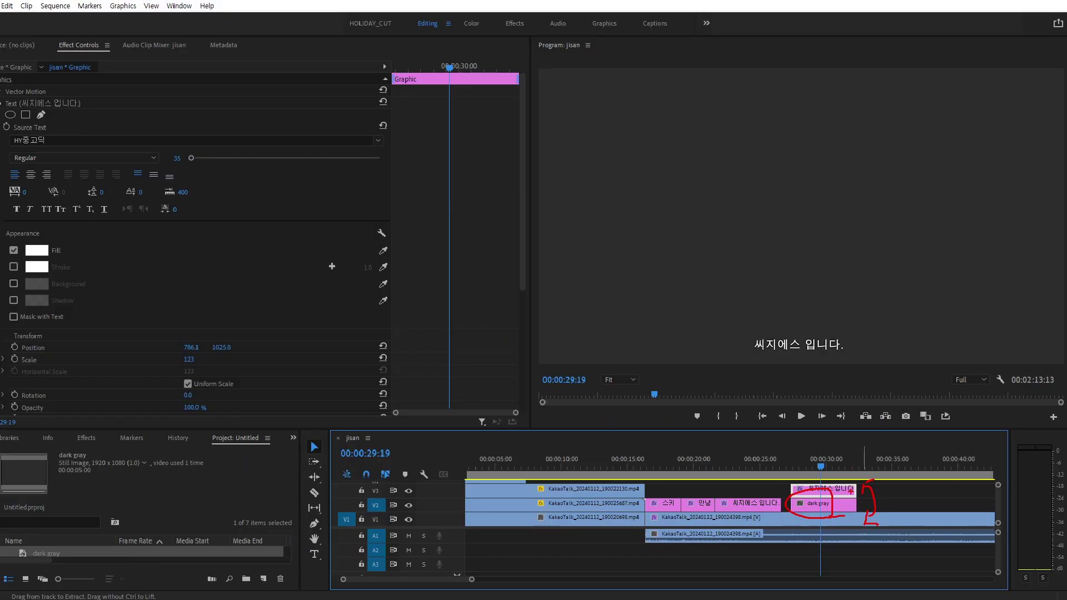
left_click(833, 507)
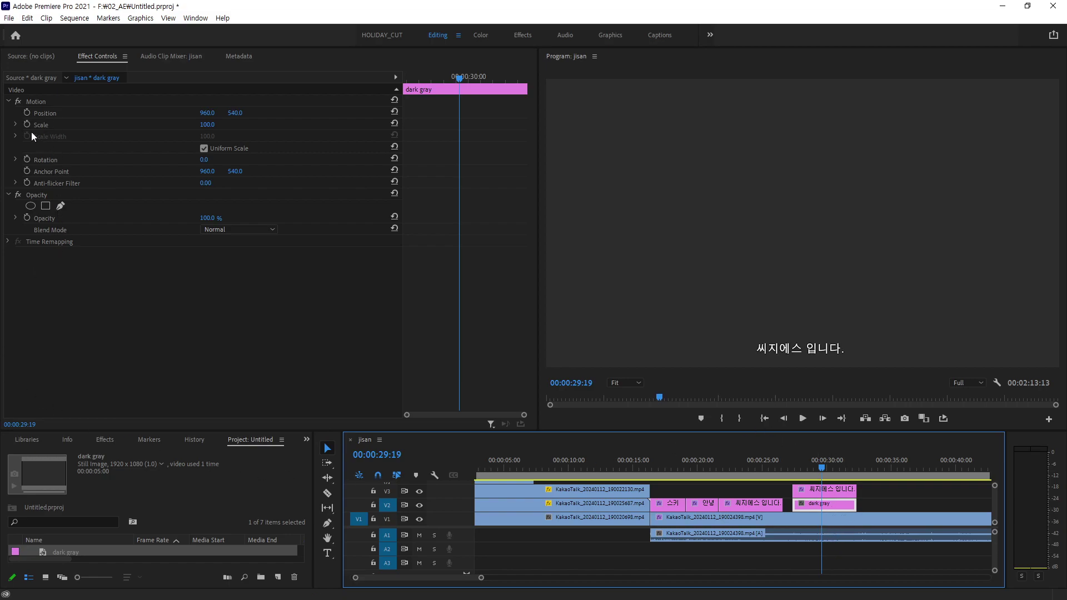
Scale the matte non-uniformly into a thin 97%-wide bar and move it behind the subtitle.
left_click(32, 104)
left_click(15, 125)
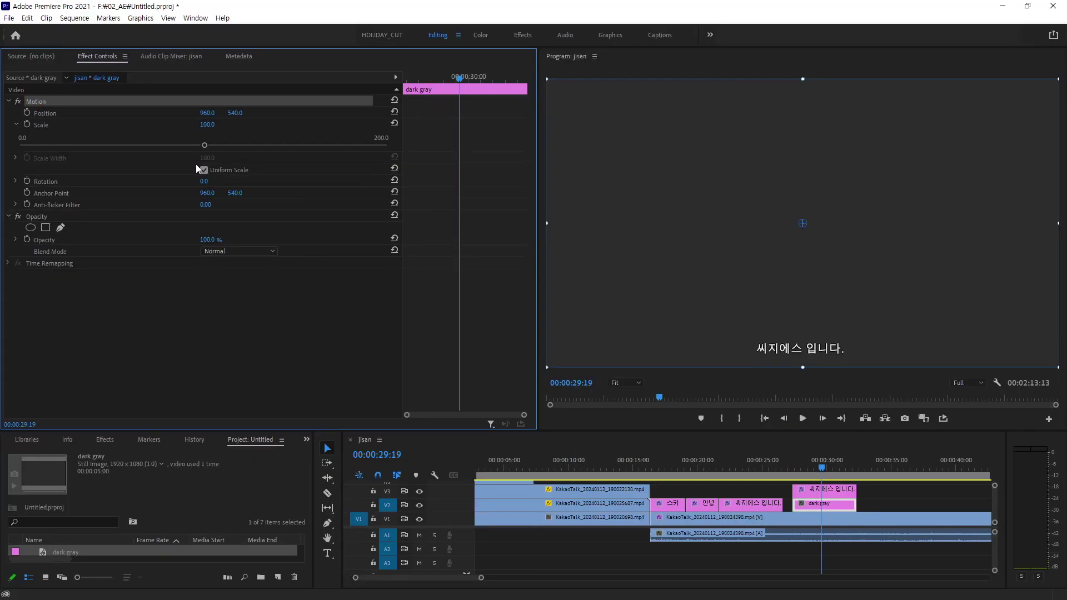
left_click(204, 170)
left_click_drag(802, 79, 833, 210)
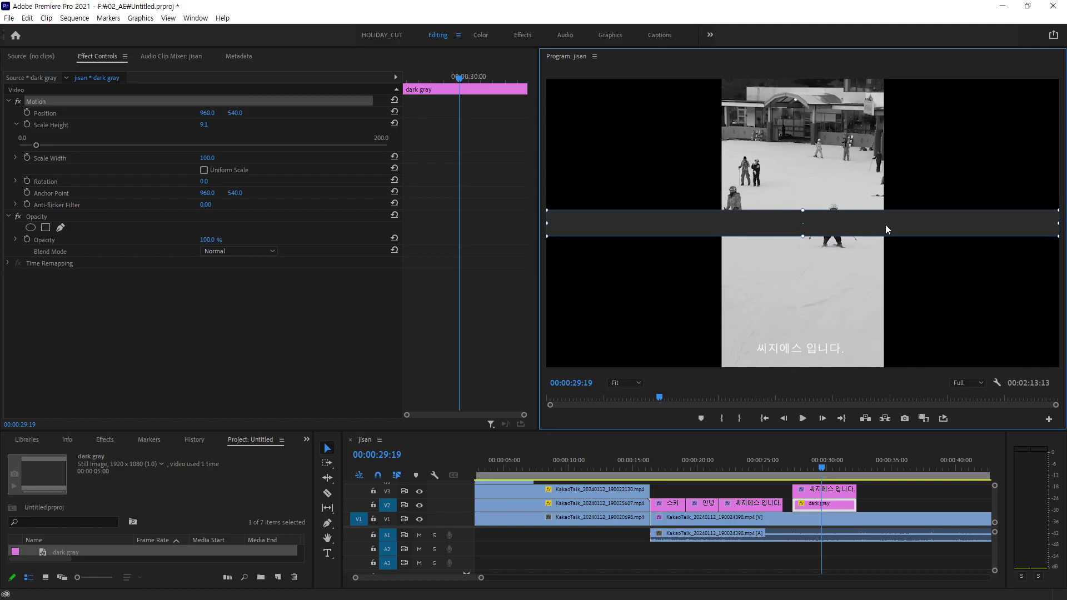
left_click_drag(880, 226, 906, 353)
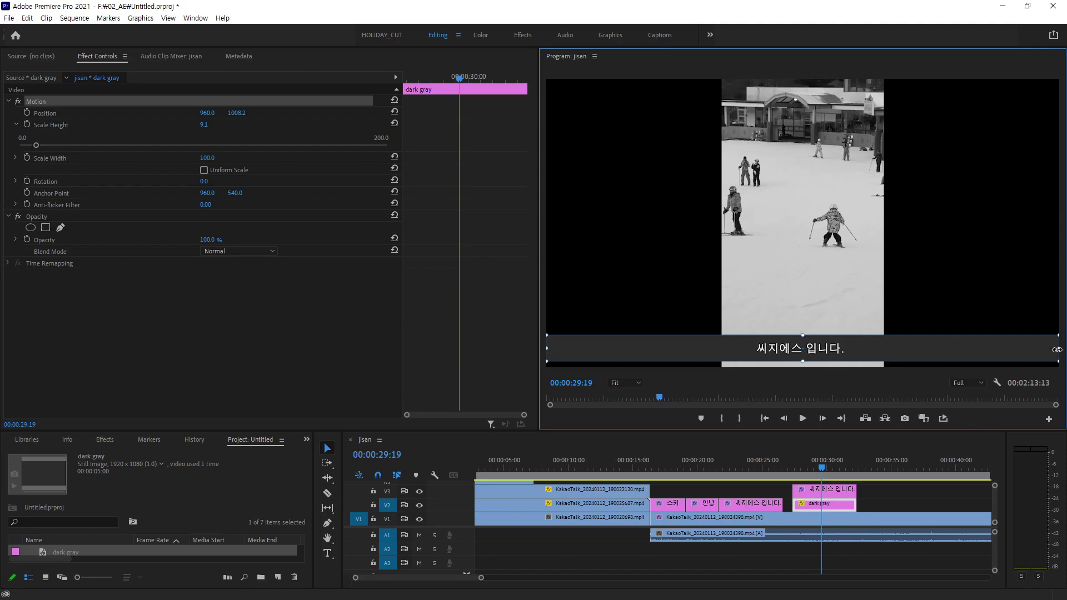
left_click_drag(1057, 350, 1049, 350)
left_click_drag(803, 335, 802, 336)
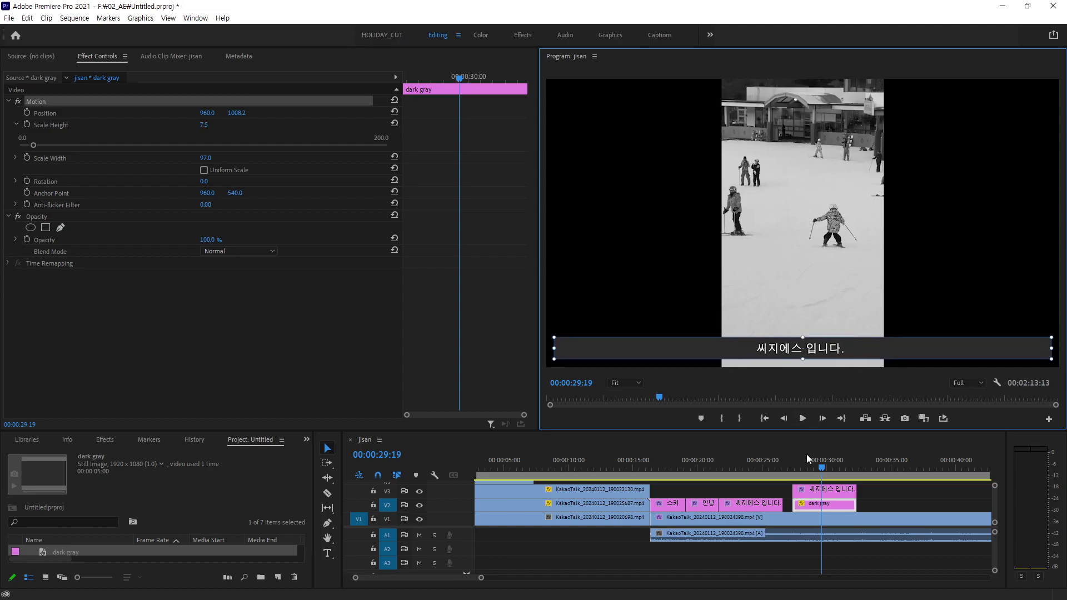
left_click(877, 561)
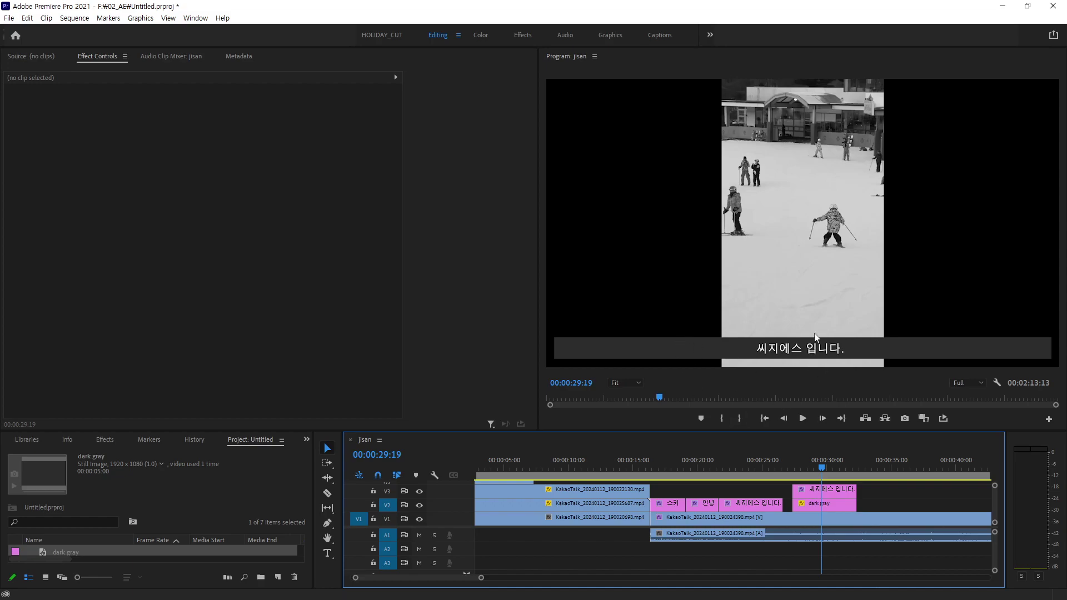
Put the playhead at 00:00:29:28 and select the dark gray matte clip on V2.
left_click(844, 467)
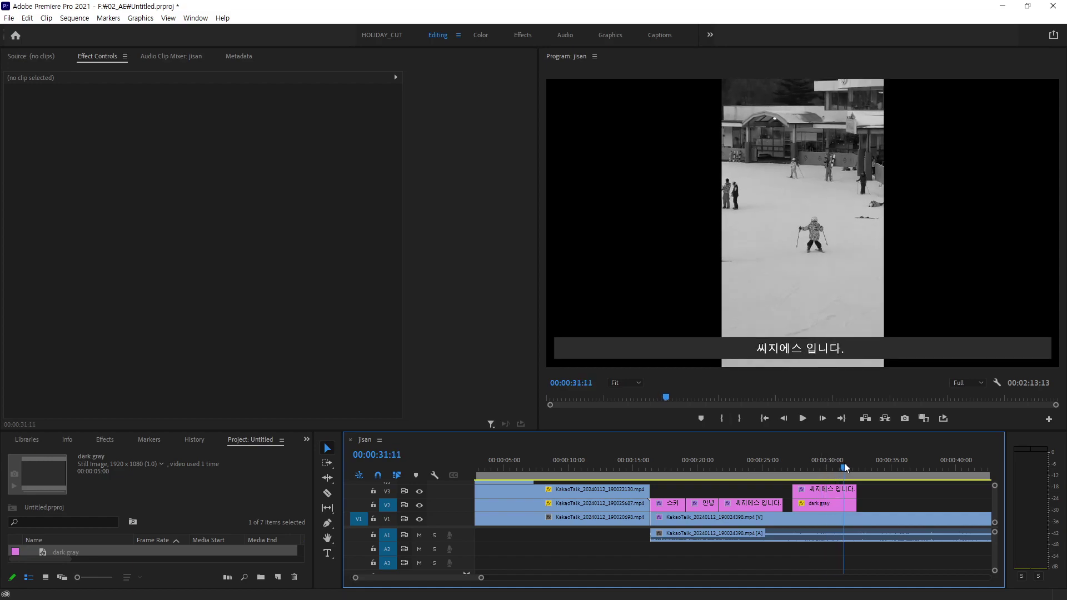
left_click(816, 471)
left_click(841, 465)
left_click(825, 467)
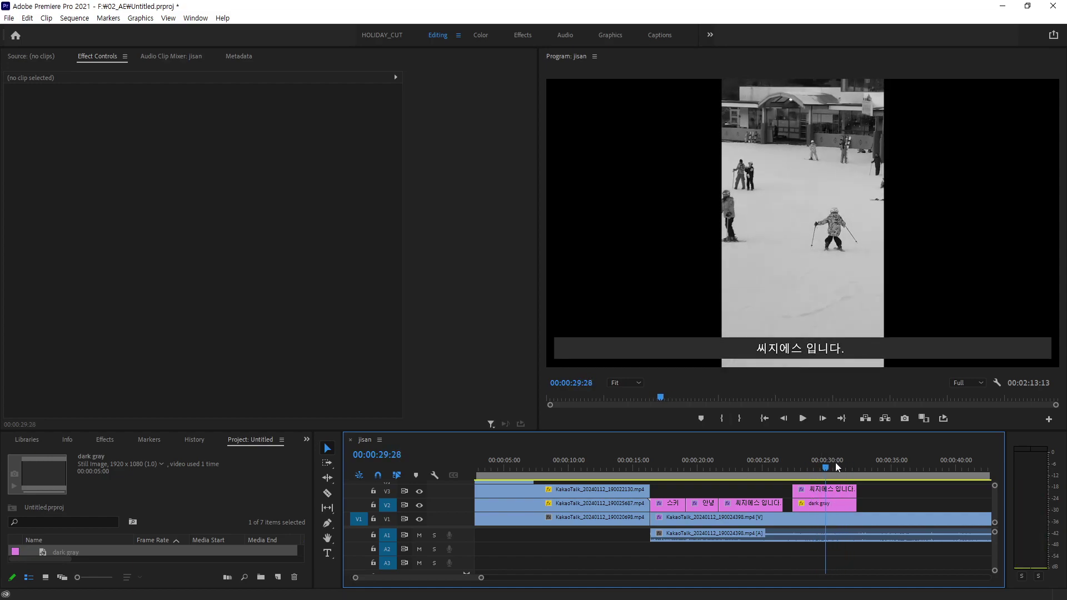
left_click(849, 505)
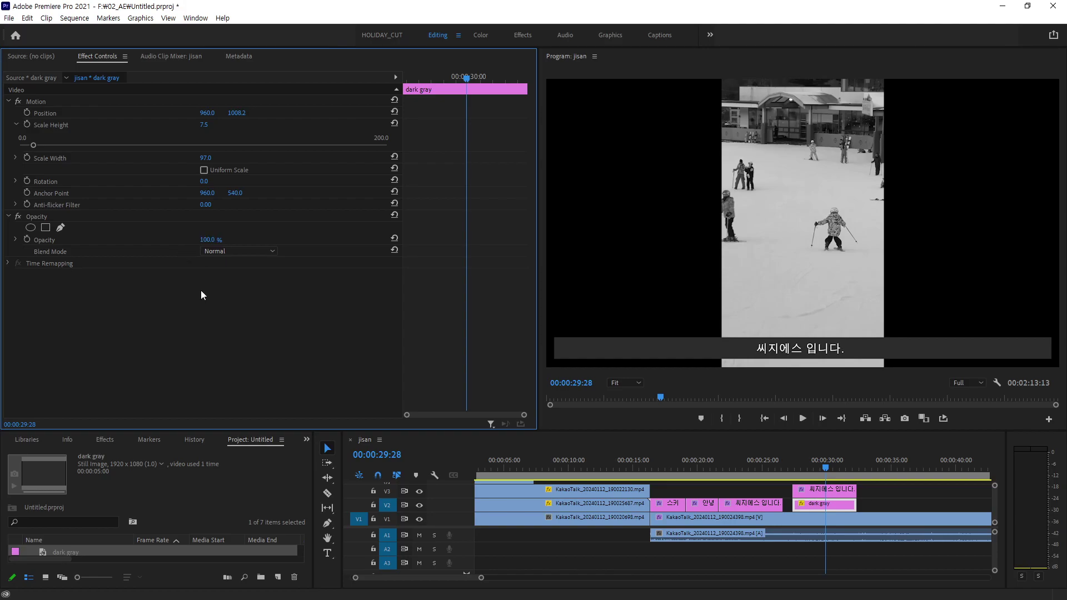
Set the dark gray bar's opacity to 57%, nudge it to about 66%, then review.
left_click(209, 240)
type("57")
key("Return")
left_click_drag(209, 240, 213, 240)
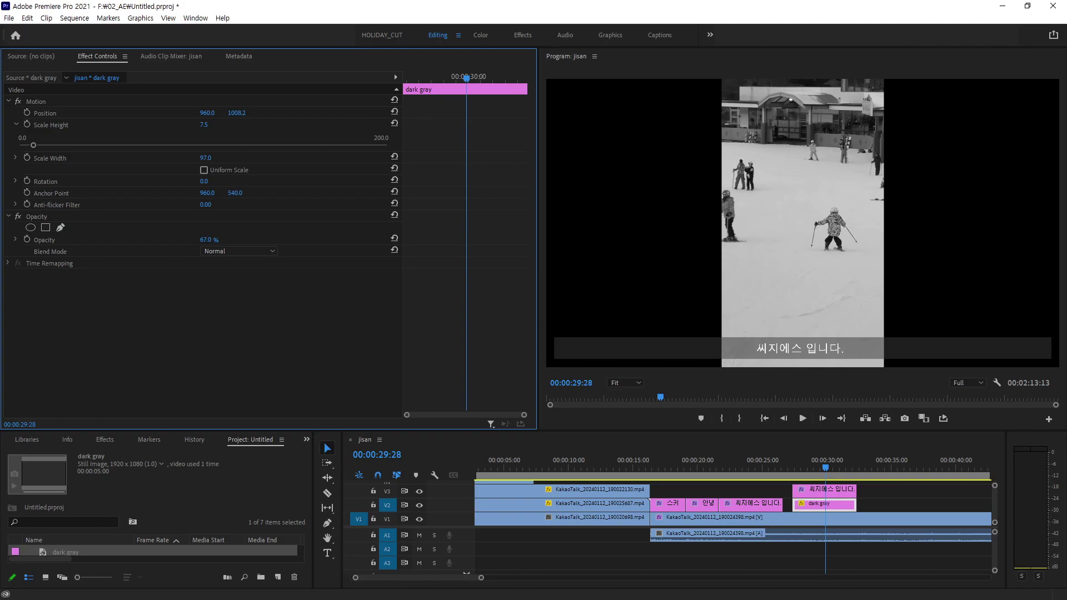
left_click_drag(209, 240, 208, 239)
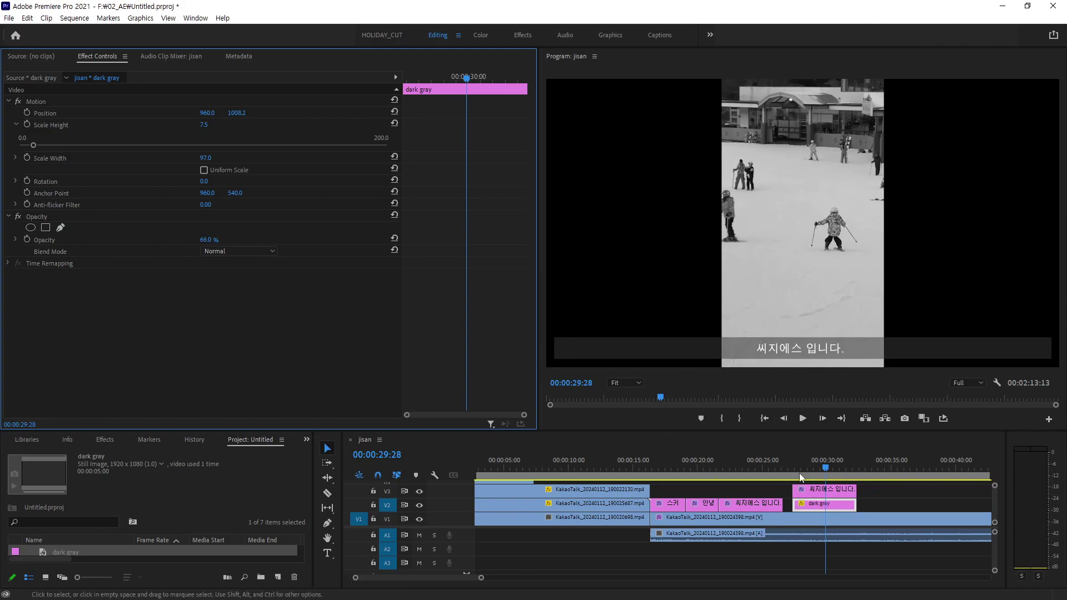
mouse_move(826, 472)
left_mouse_down()
mouse_move(785, 481)
mouse_move(828, 477)
left_mouse_up()
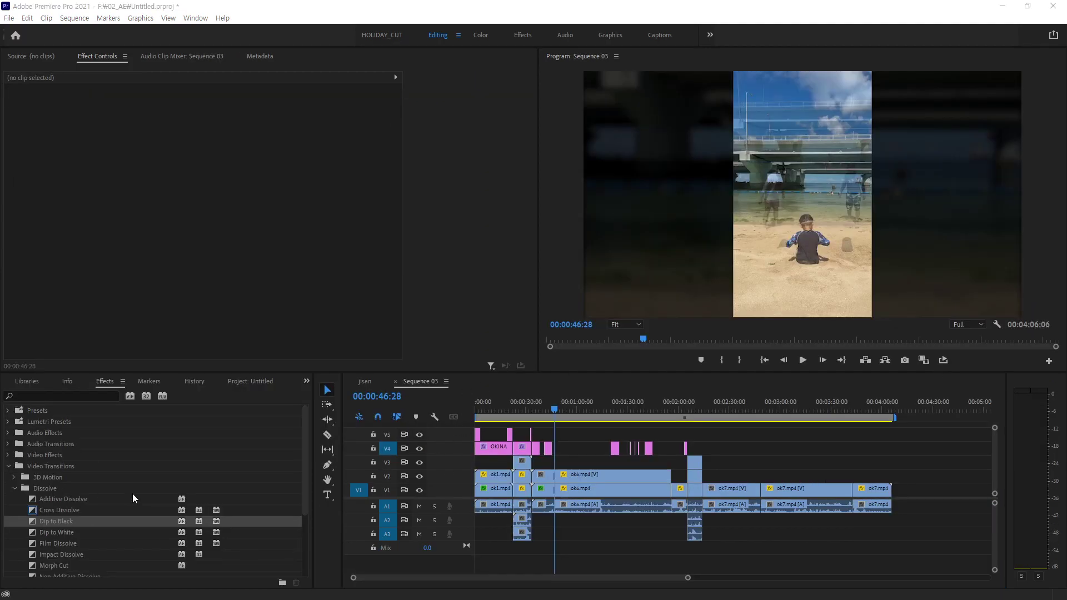
Scroll the Effects panel and collapse the Video Transitions folder to its top-level categories.
scroll(71, 510, "down", 3)
scroll(100, 516, "down", 2)
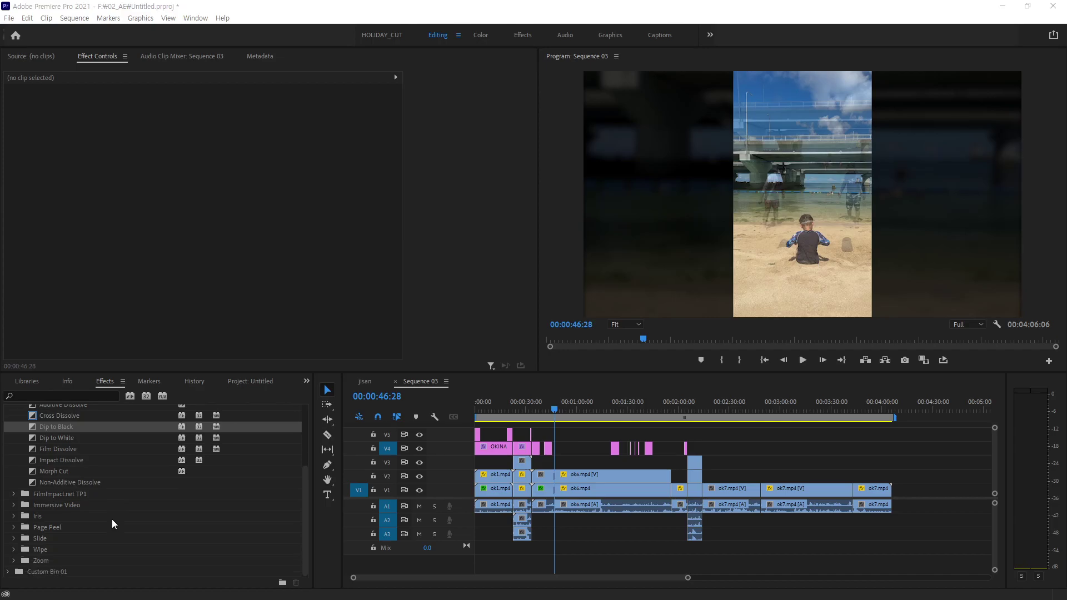
scroll(111, 519, "up", 3)
scroll(100, 503, "down", 2)
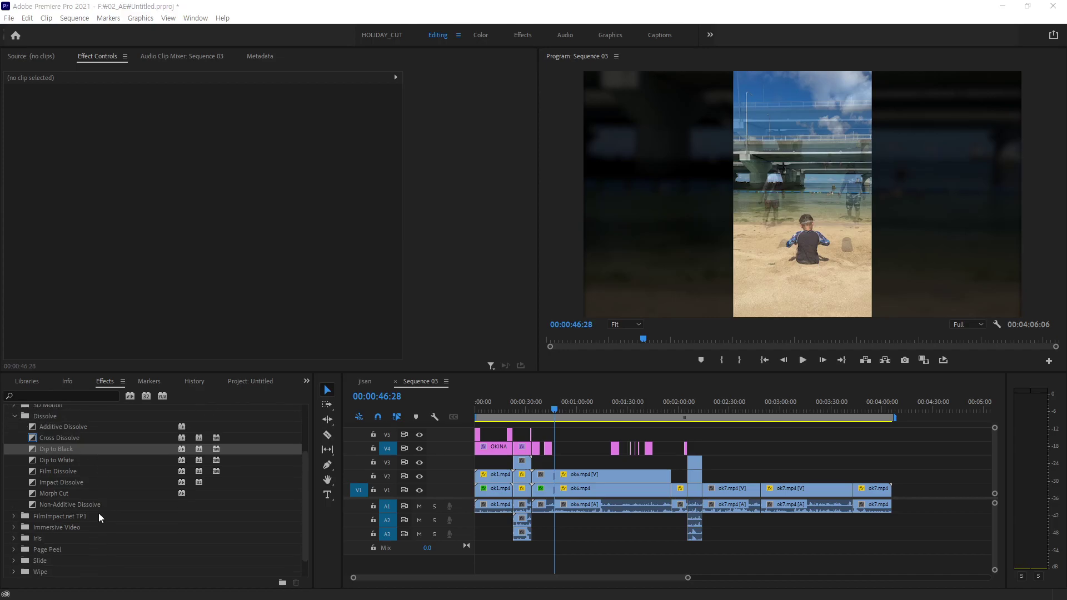
scroll(98, 512, "up", 1)
scroll(99, 512, "up", 1)
scroll(102, 502, "up", 1)
scroll(97, 501, "up", 1)
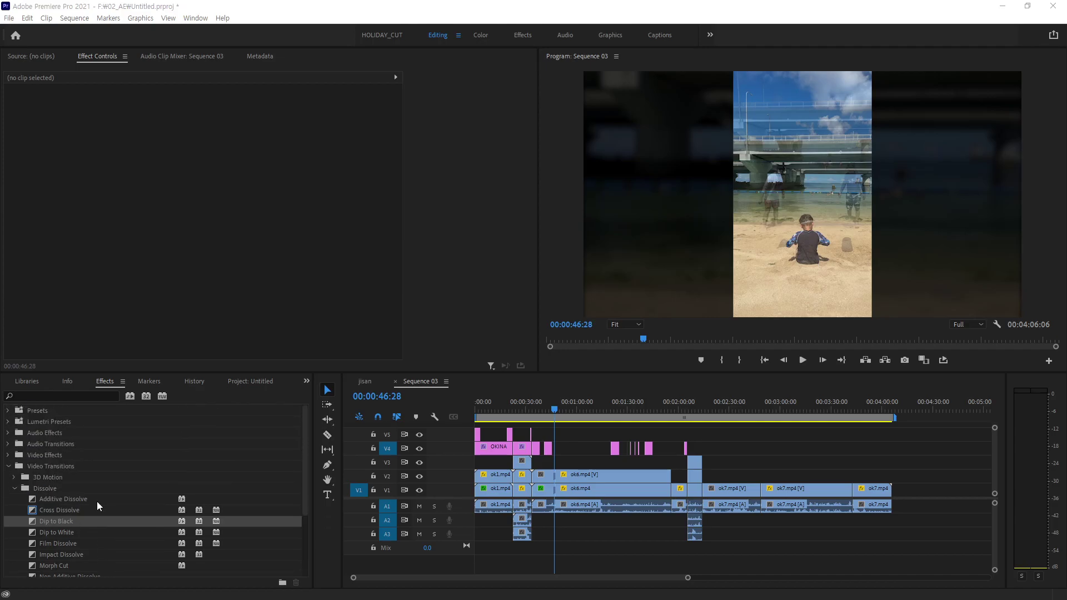
left_click(9, 466)
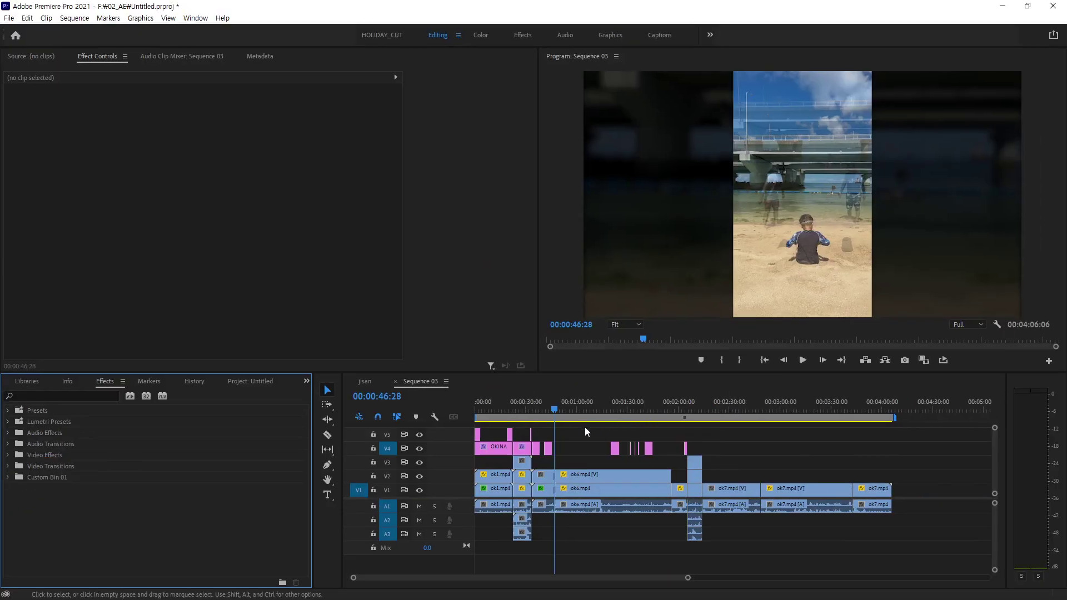
Play back the cut into ok6.mp4, stopping at 00:00:48:02.
mouse_move(554, 410)
left_mouse_down()
mouse_move(497, 420)
mouse_move(552, 423)
left_mouse_up()
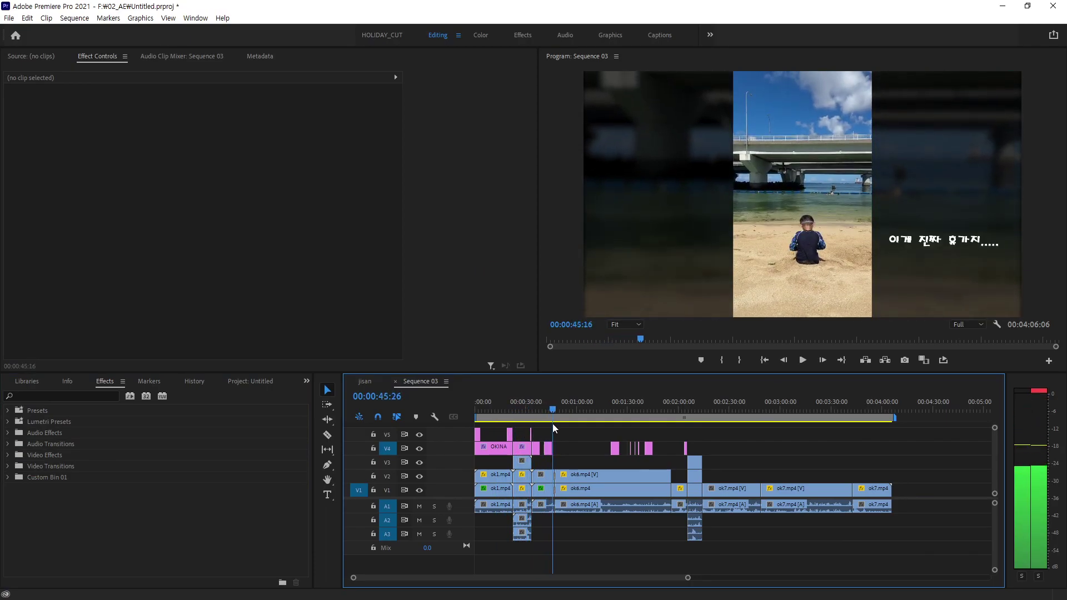
key("space")
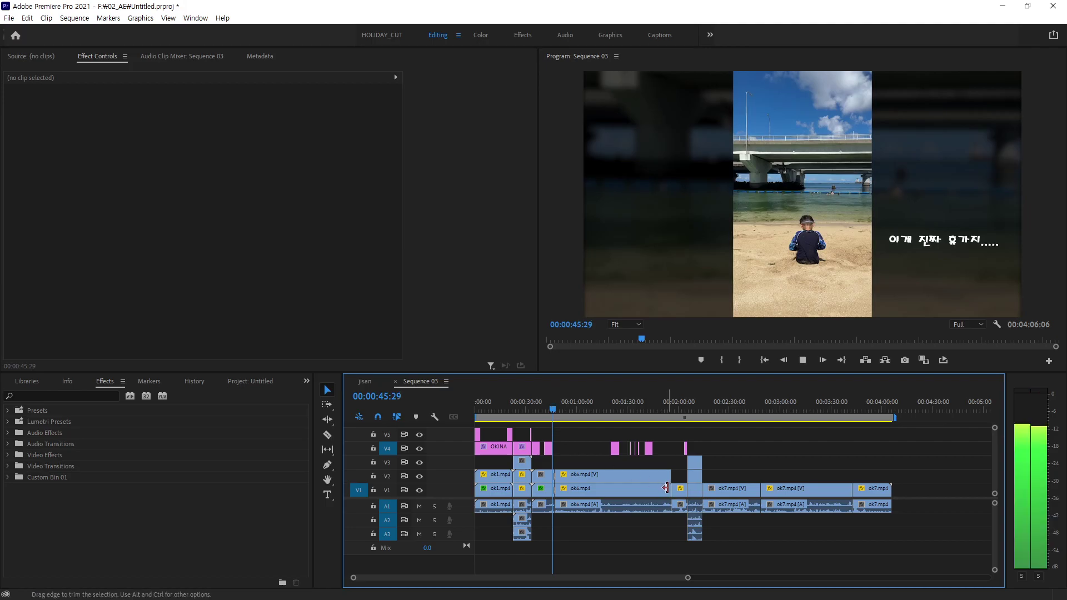
key("space")
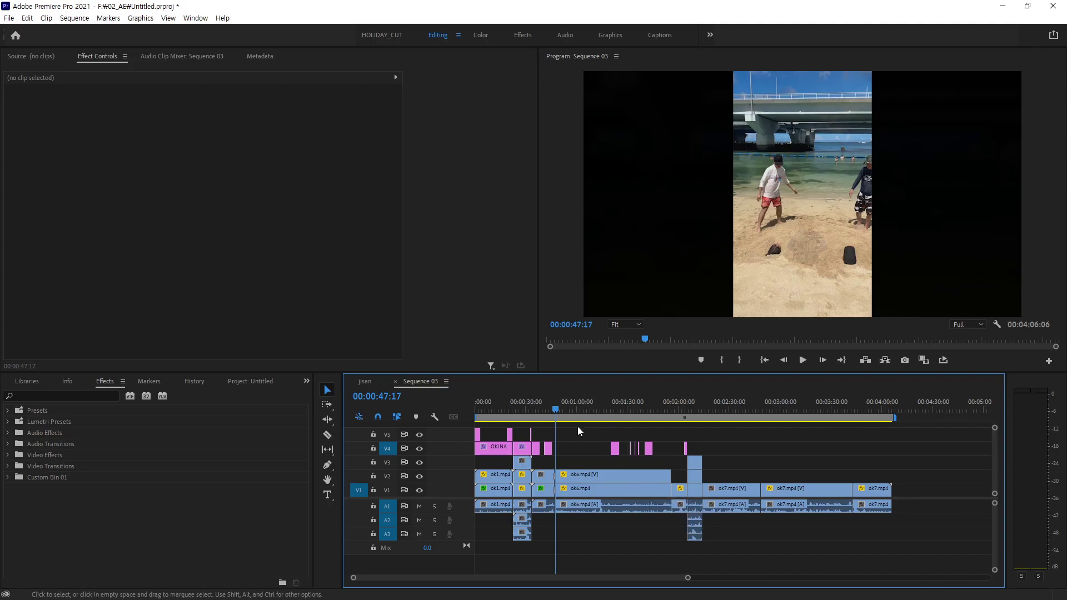
key("space")
mouse_move(604, 418)
left_mouse_down()
mouse_move(675, 435)
mouse_move(552, 428)
left_mouse_up()
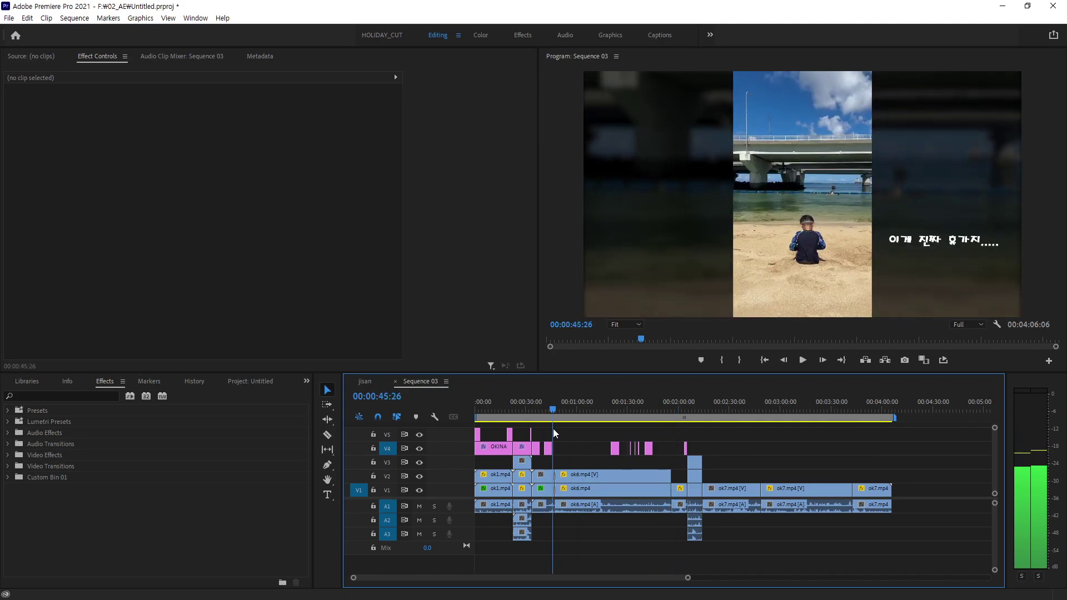
key("space")
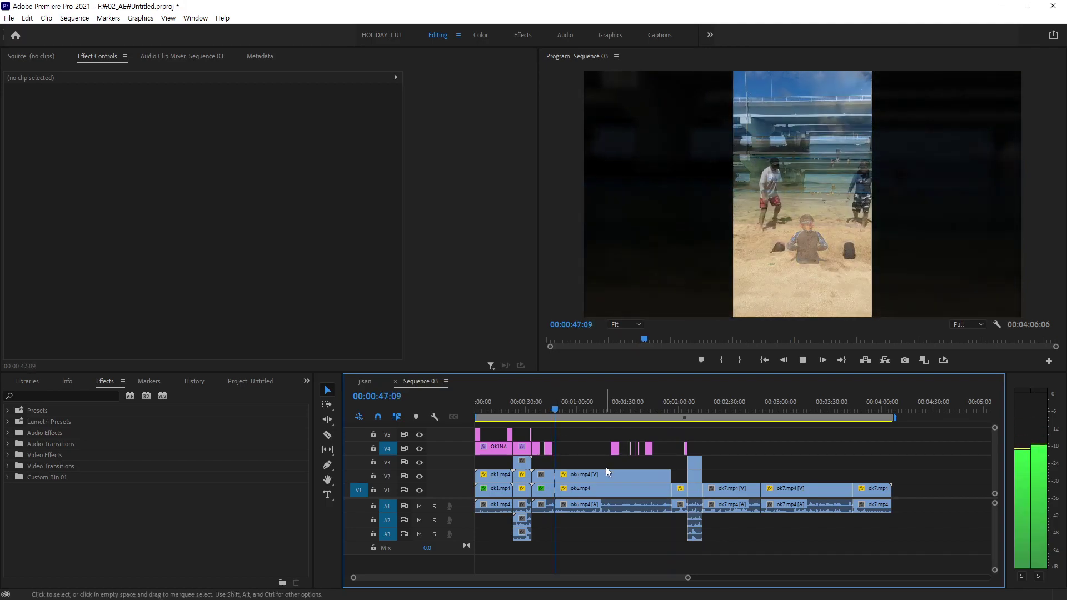
key("space")
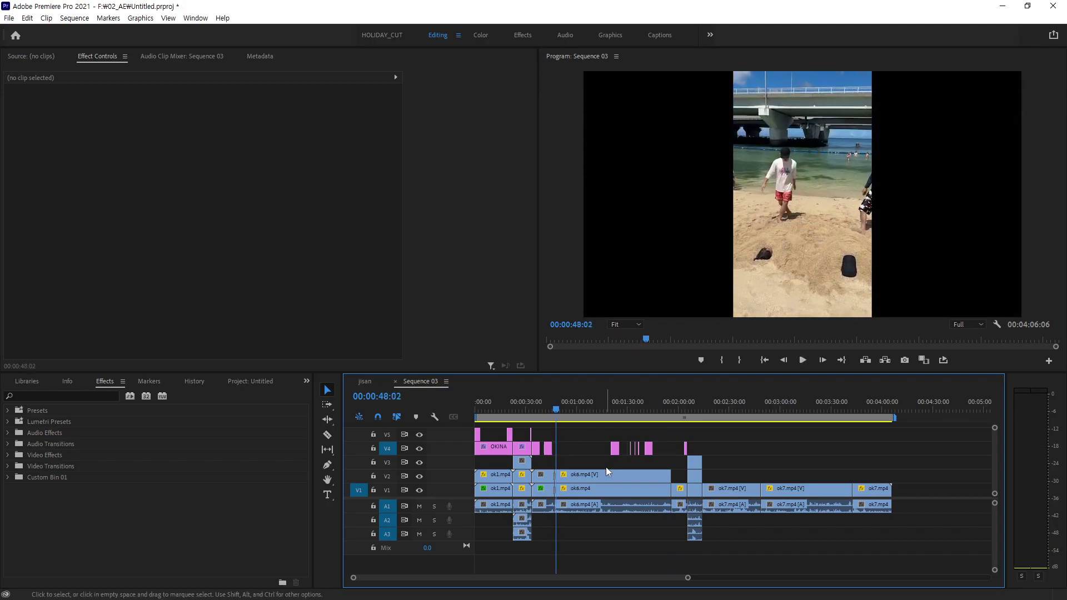
Zoom the timeline around the ok5–ok6 cut, select ok5.mp4 then ok6.mp4, and expand Video Transitions.
left_click_drag(687, 578, 582, 576)
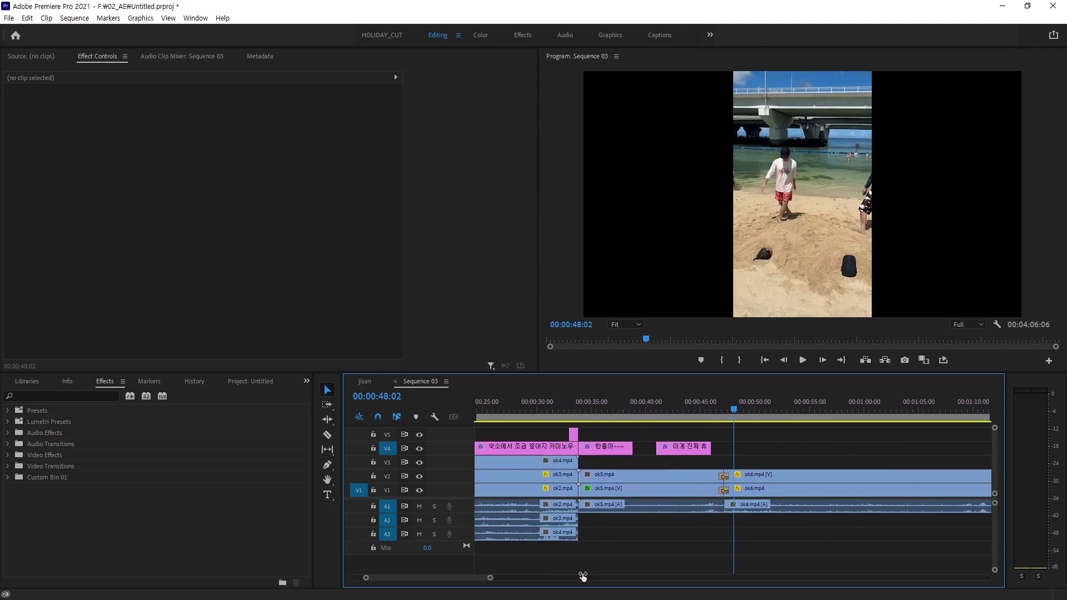
left_click_drag(583, 576, 574, 576)
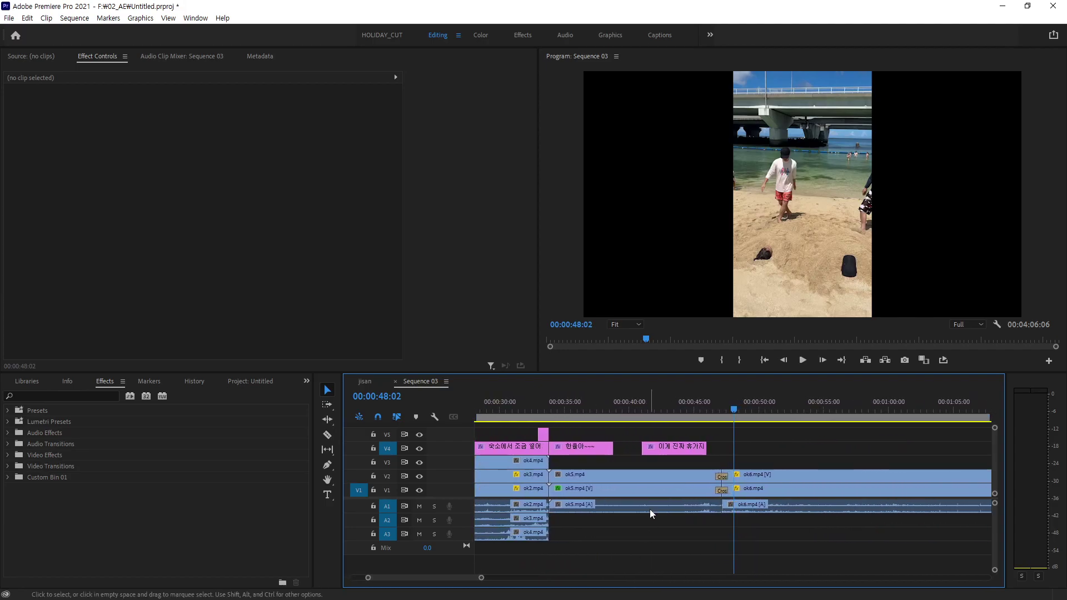
left_click(667, 476)
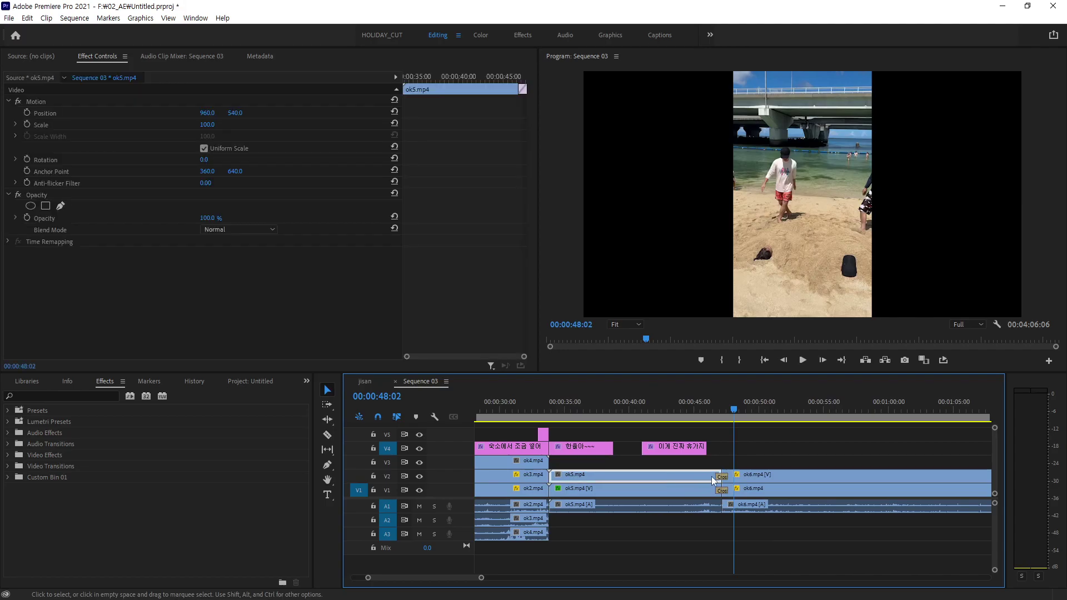
left_click(751, 474)
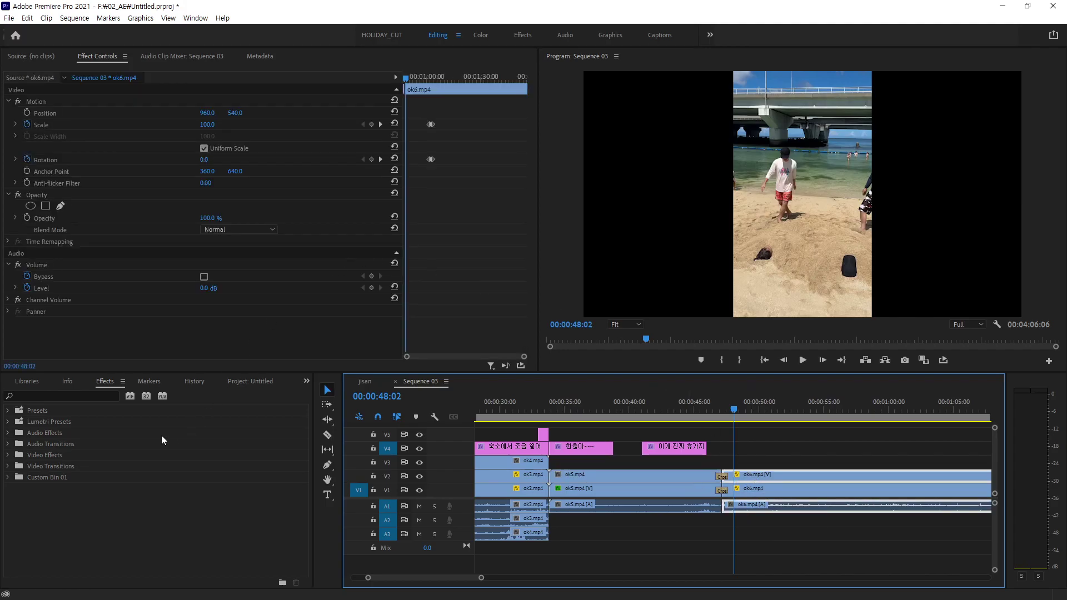
left_click(8, 466)
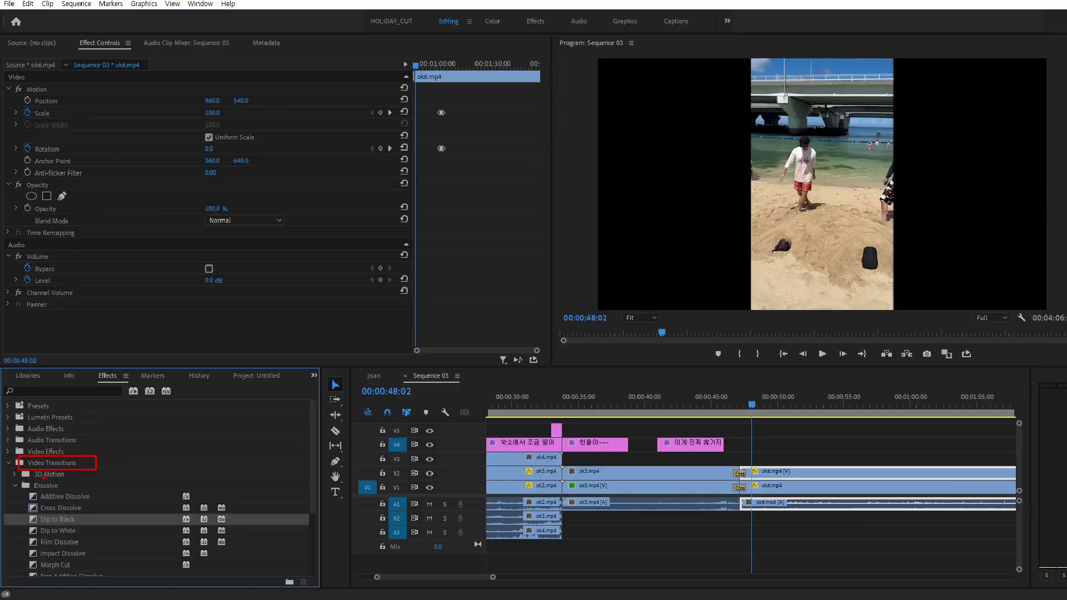
Collapse the Dissolve folder so Video Transitions lists 3D Motion through Zoom.
left_click(14, 489)
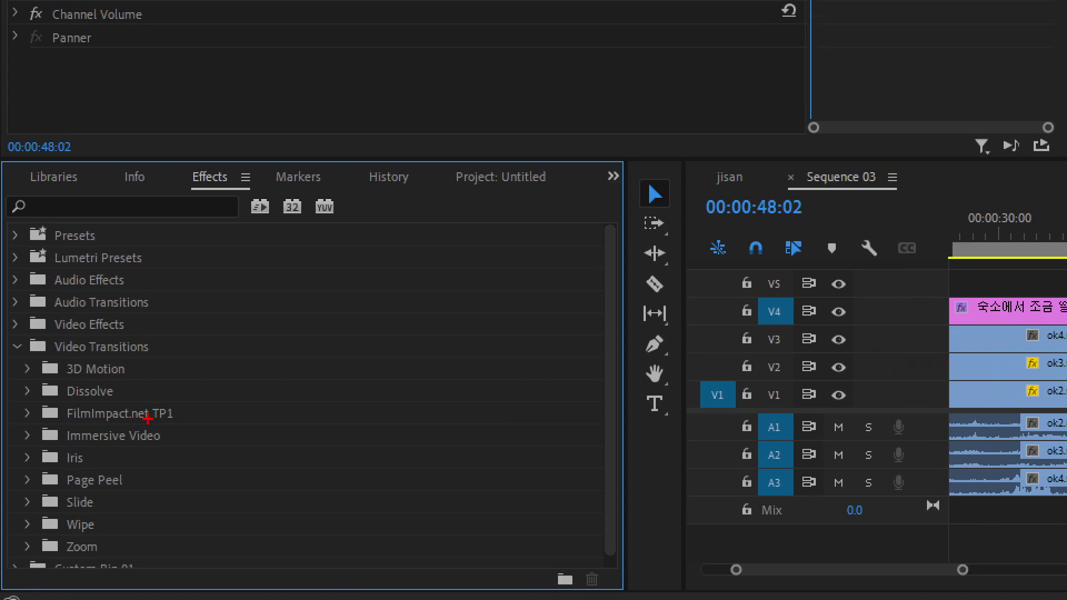
left_click_drag(15, 348, 155, 499)
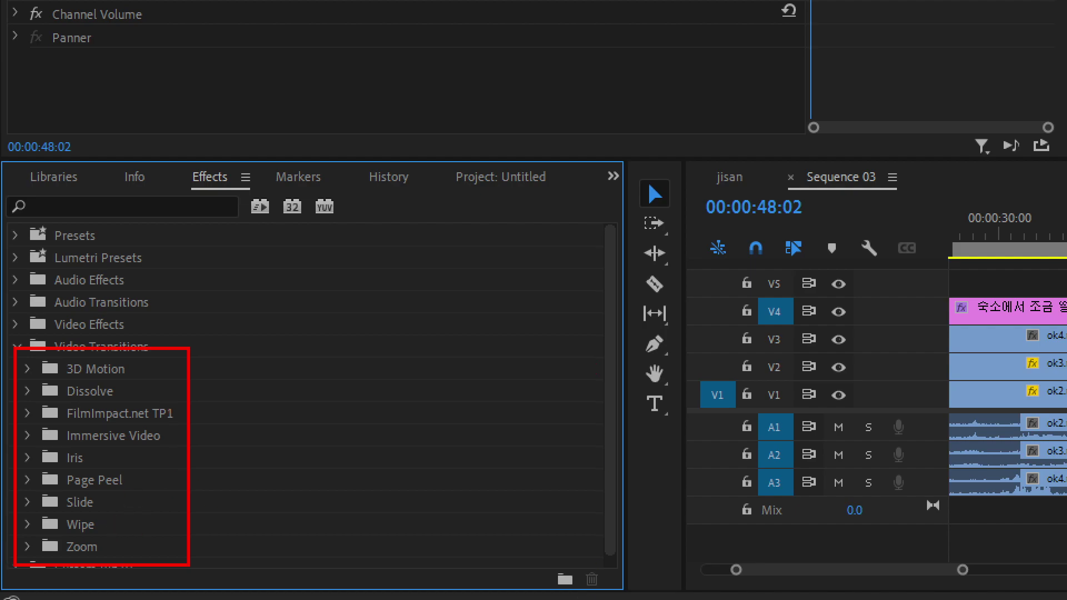
left_click_drag(119, 389, 179, 360)
left_click_drag(227, 322, 122, 389)
left_click_drag(58, 377, 122, 401)
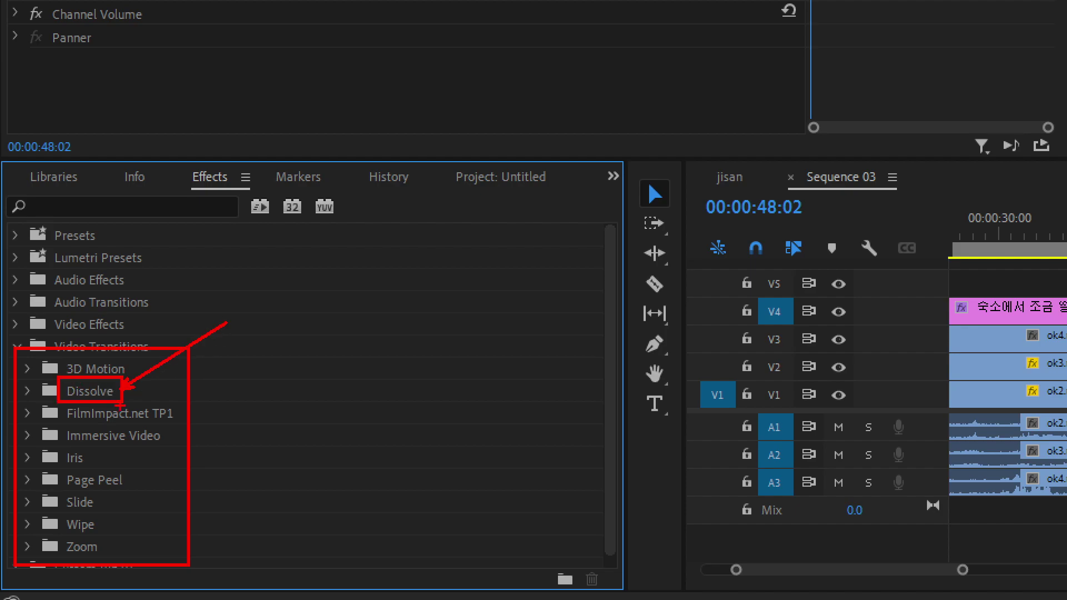
left_click_drag(53, 509, 102, 541)
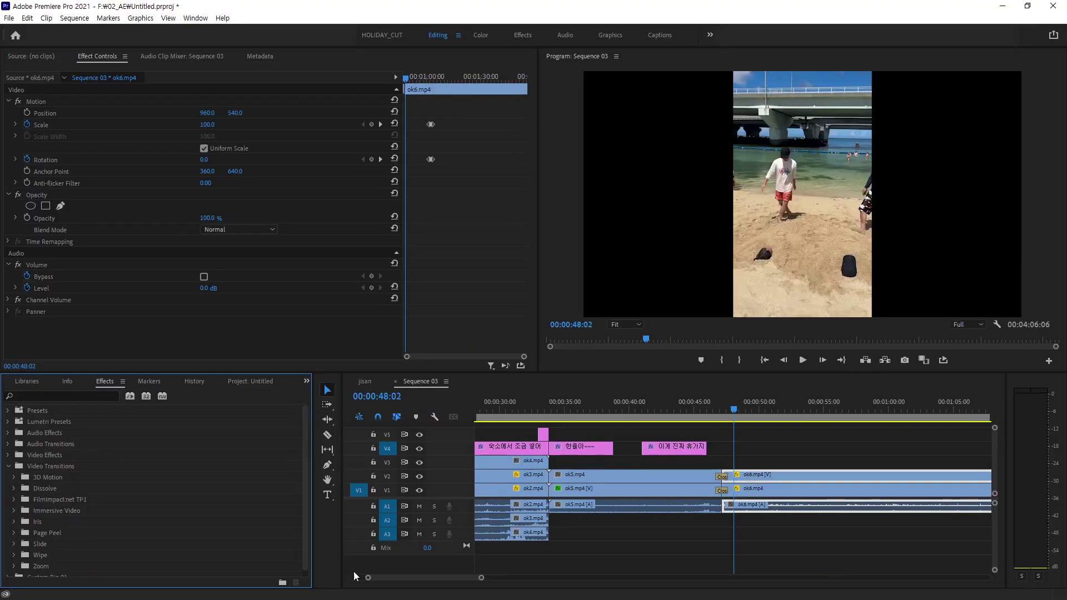
left_click_drag(734, 410, 719, 412)
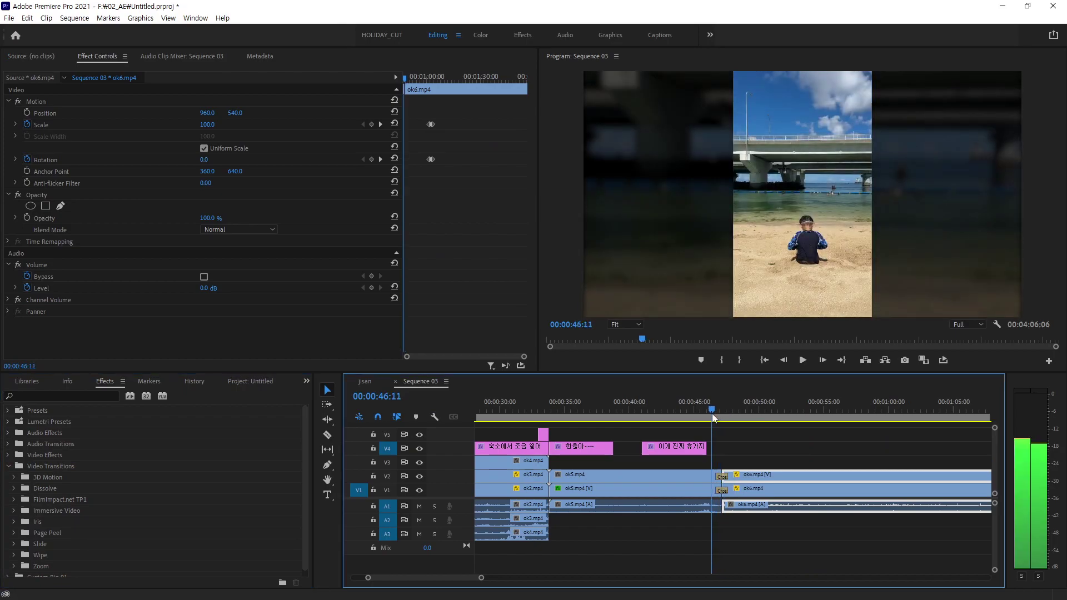
key("space")
key("space")
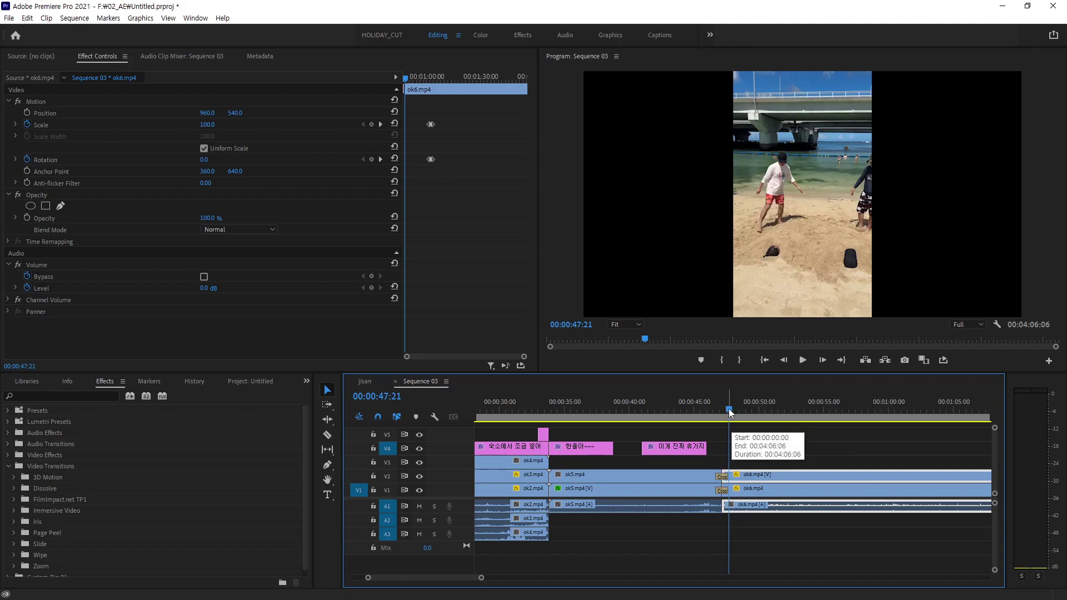
left_click_drag(730, 411, 709, 410)
key("space")
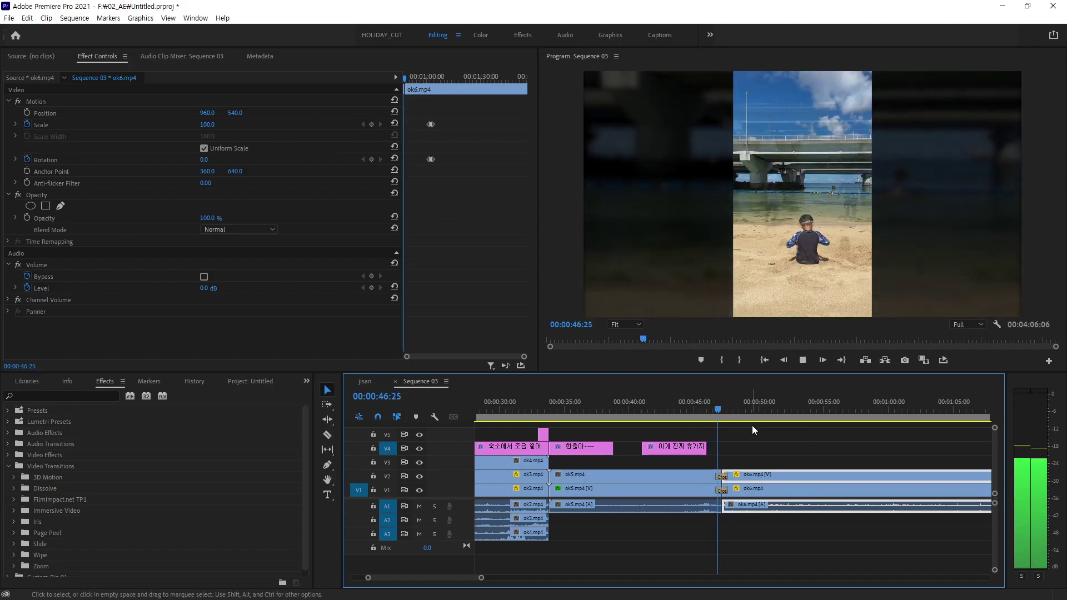
key("space")
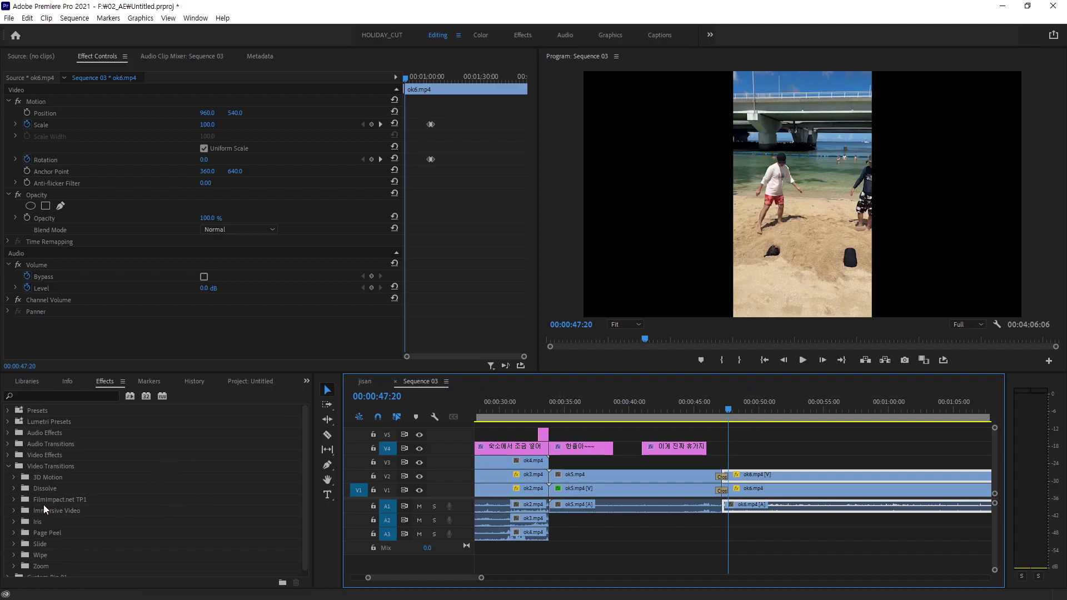
Expand the Dissolve folder to show Additive Dissolve, Cross Dissolve, Dip to Black and others.
left_click(13, 489)
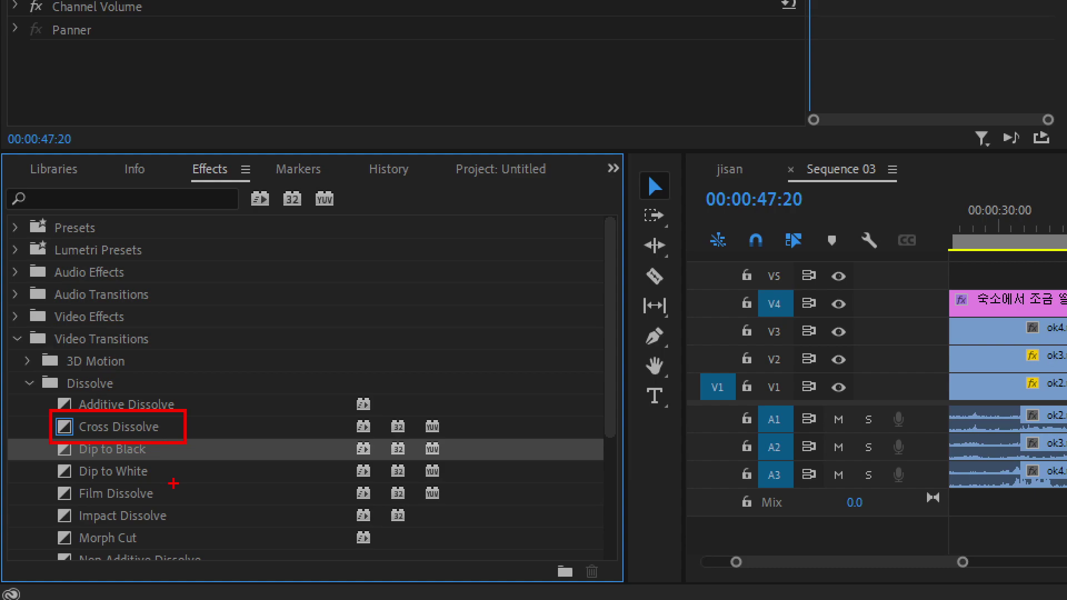
left_click_drag(146, 520, 153, 492)
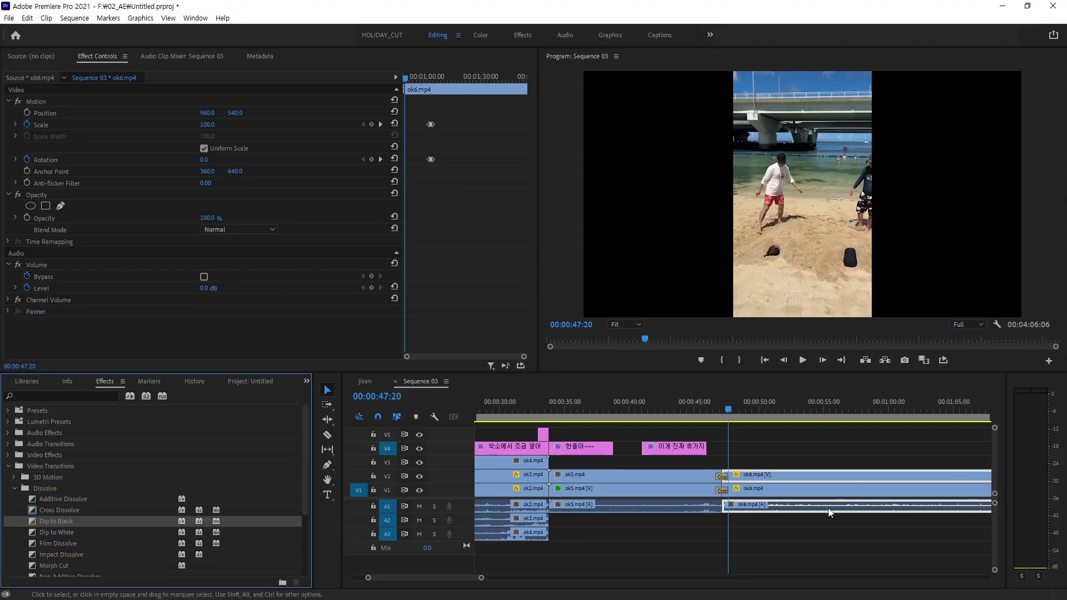
Switch to the jisan sequence and put the playhead at 00:00:09:20 over the V3 clip.
left_click(808, 539)
left_click(366, 382)
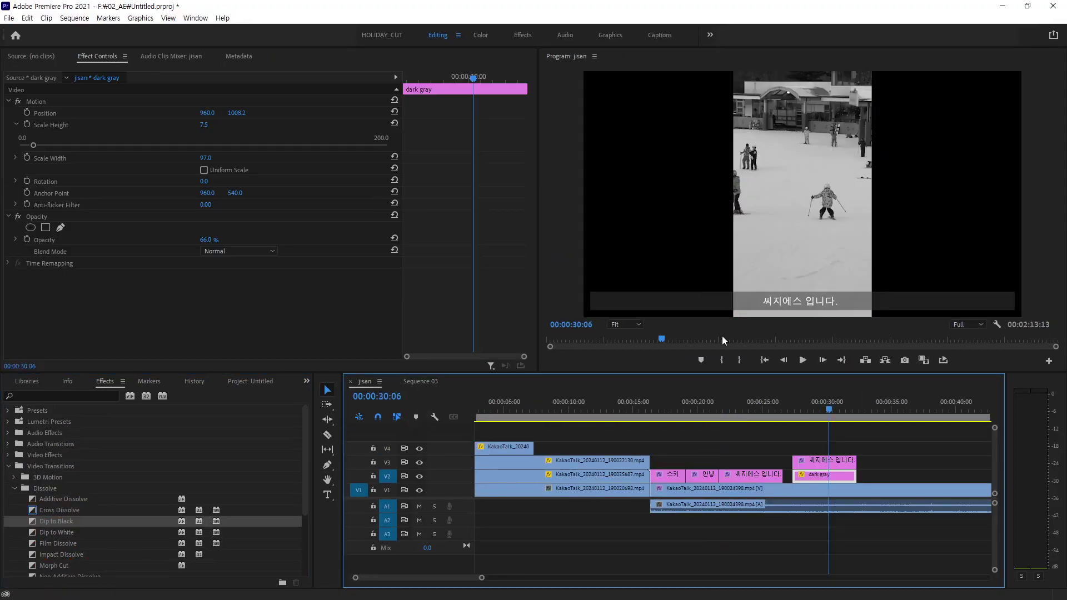
left_click_drag(833, 432, 565, 431)
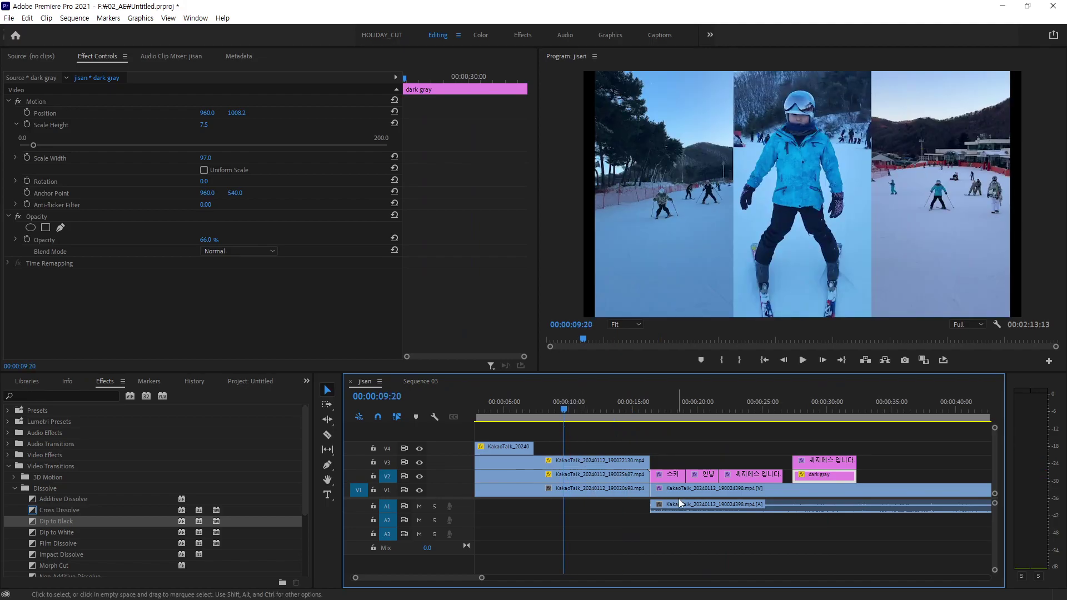
left_click(578, 460)
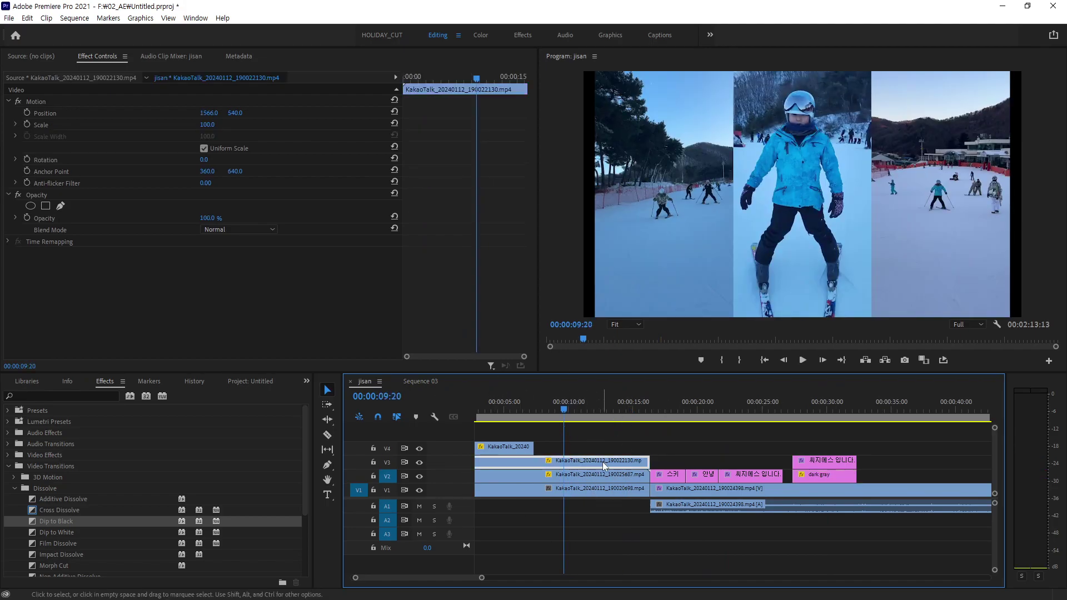
Razor the V3, V2 and V1 clips at 00:00:09:20, then return to the Selection tool.
key("c")
left_click(564, 461)
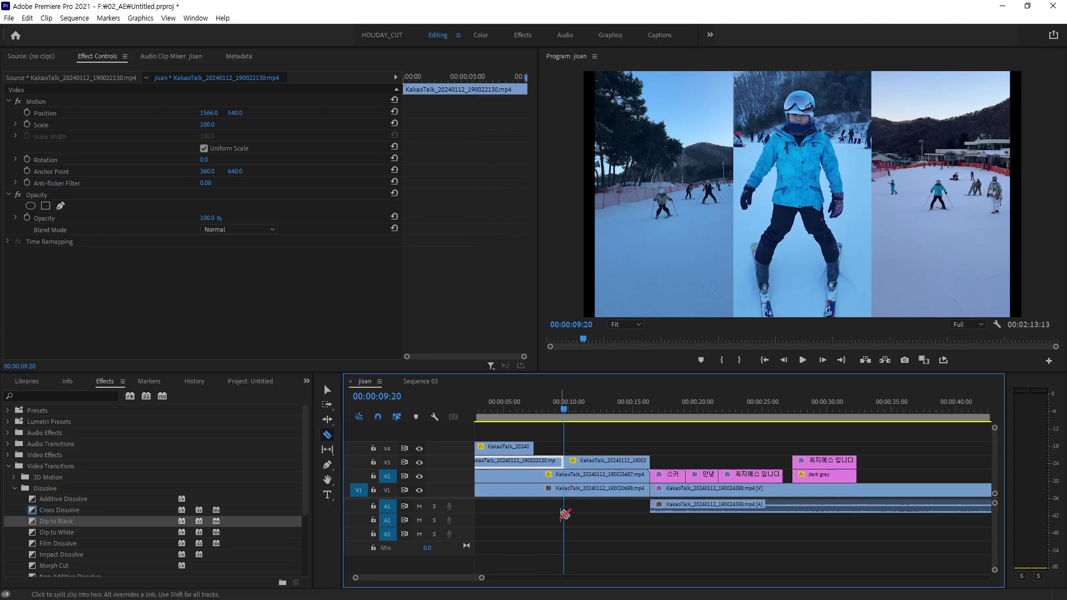
left_click(565, 476)
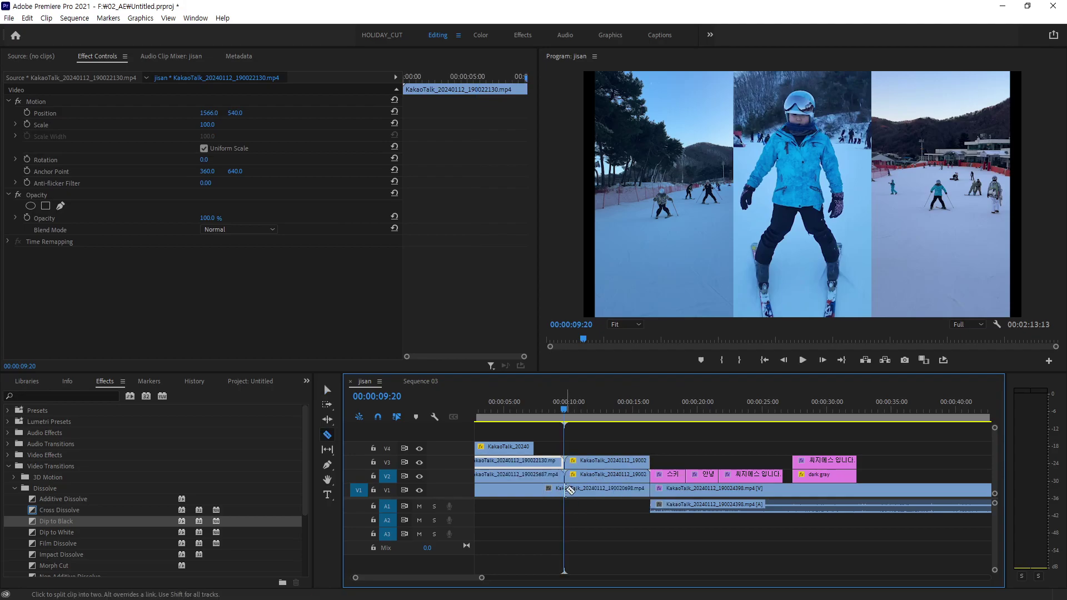
left_click(565, 489)
key("v")
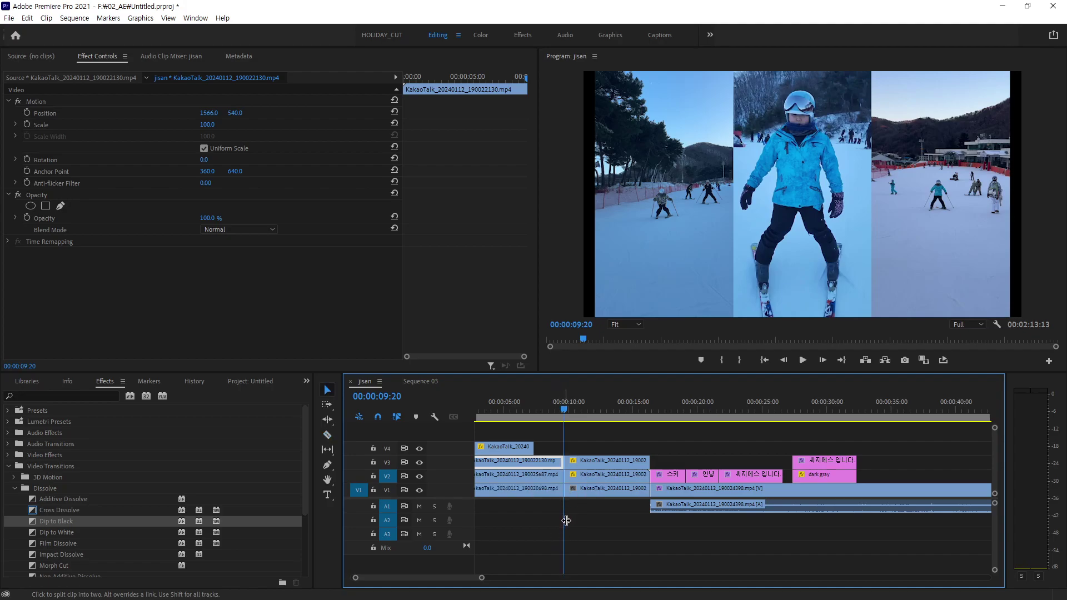
left_click(588, 522)
left_click_drag(481, 578, 404, 578)
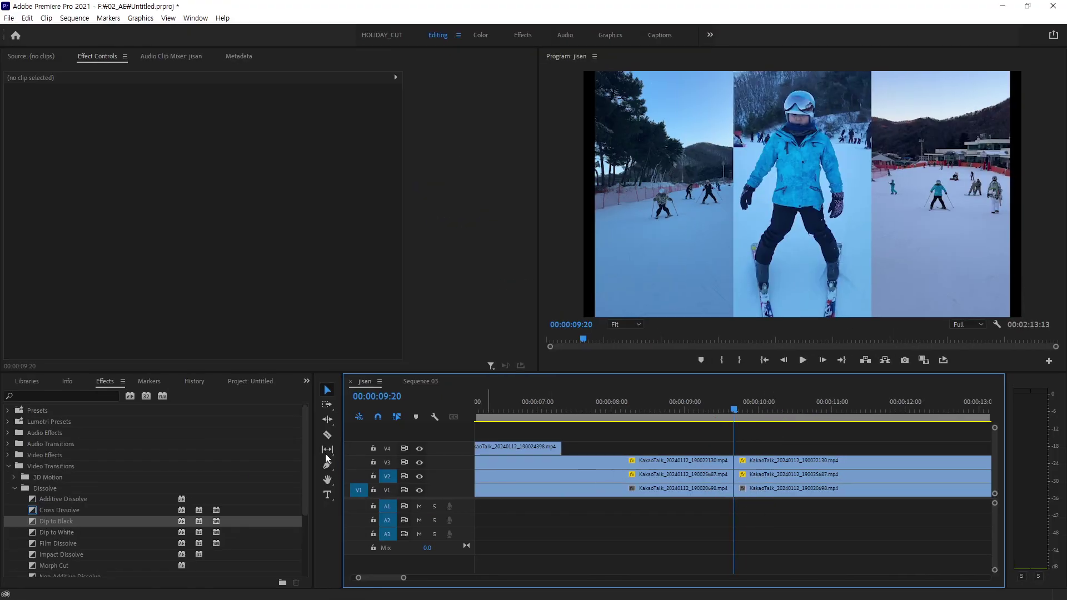
Drop a Cross Dissolve on the V3 cut at 00:00:09:20 and show its Effect Controls.
left_click_drag(62, 510, 736, 466)
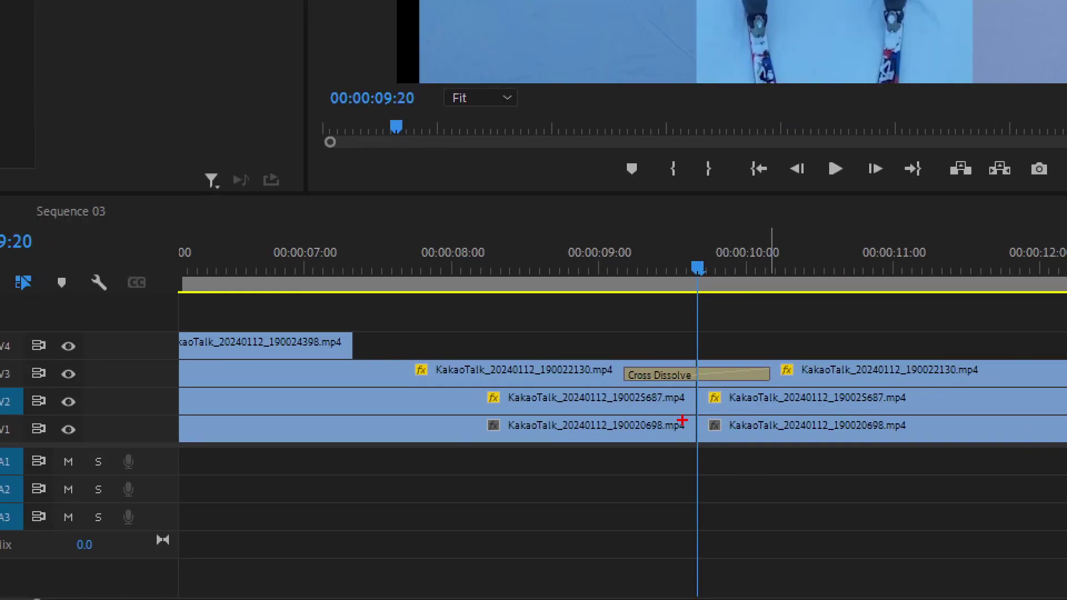
left_click(618, 367)
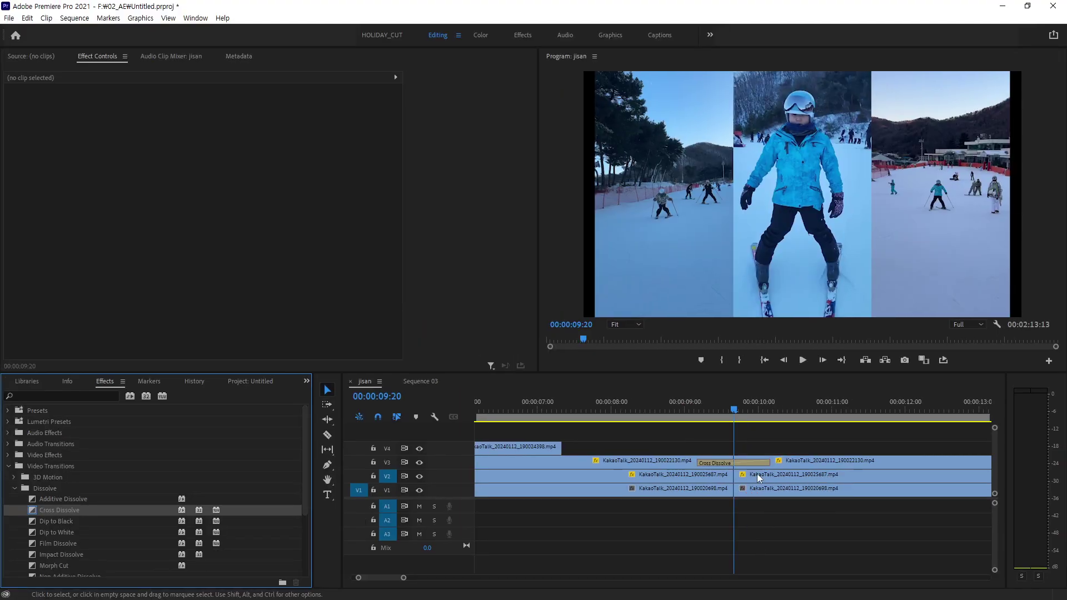
left_click(755, 463)
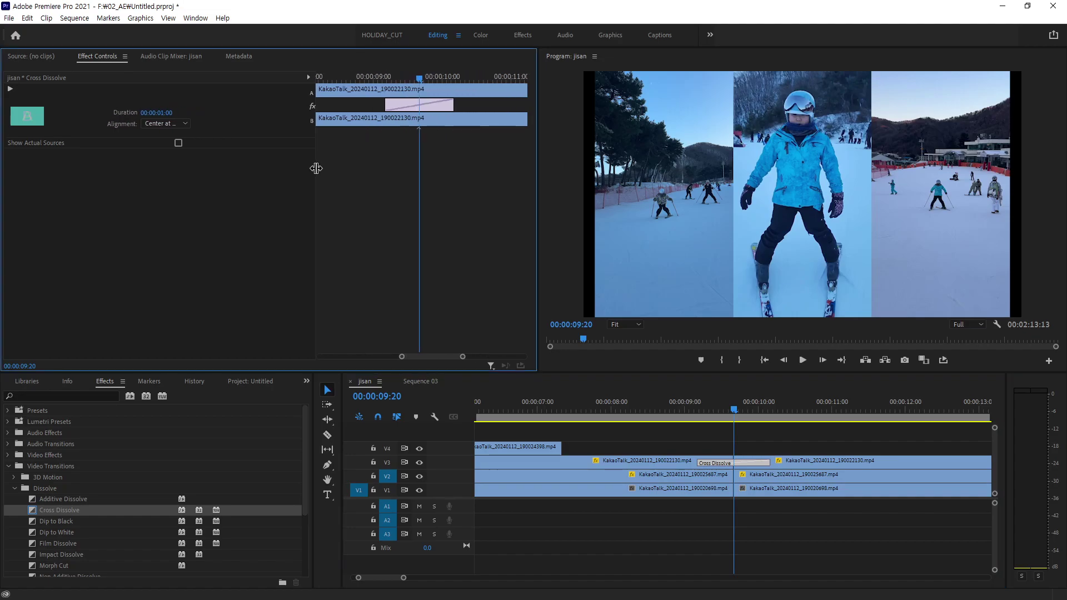
Lengthen the V3 Cross Dissolve in Effect Controls, trim it to 1:19, then delete it.
left_click_drag(401, 166, 280, 167)
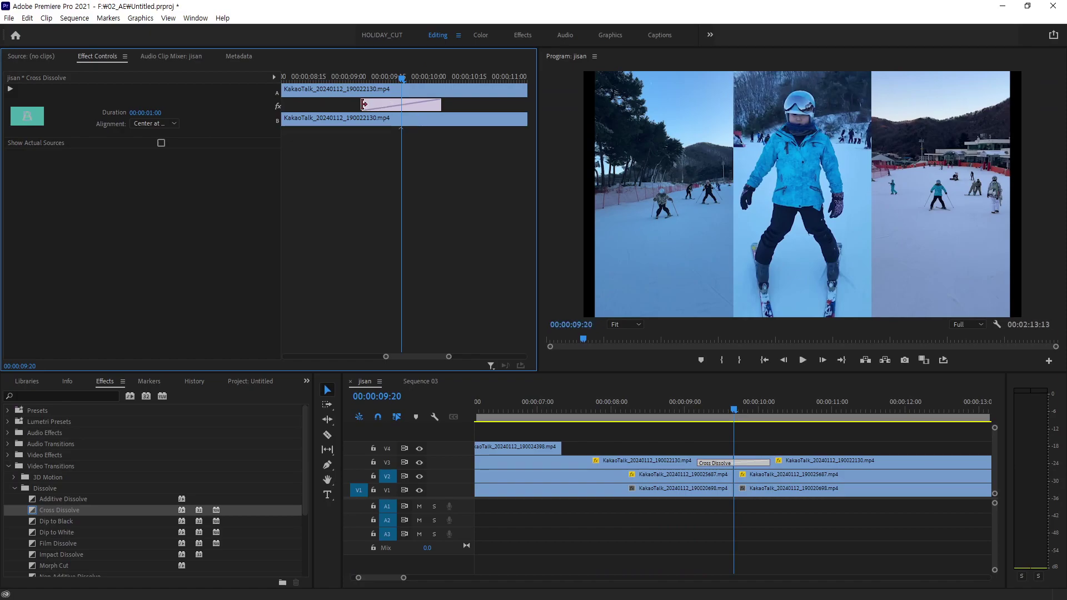
left_click_drag(361, 104, 314, 111)
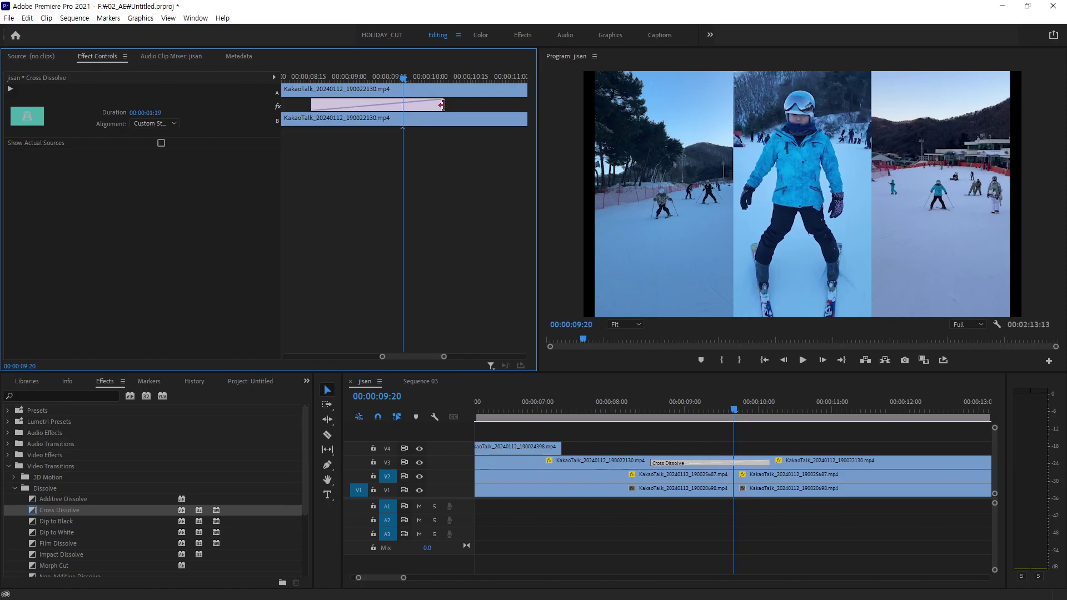
left_click_drag(442, 104, 506, 104)
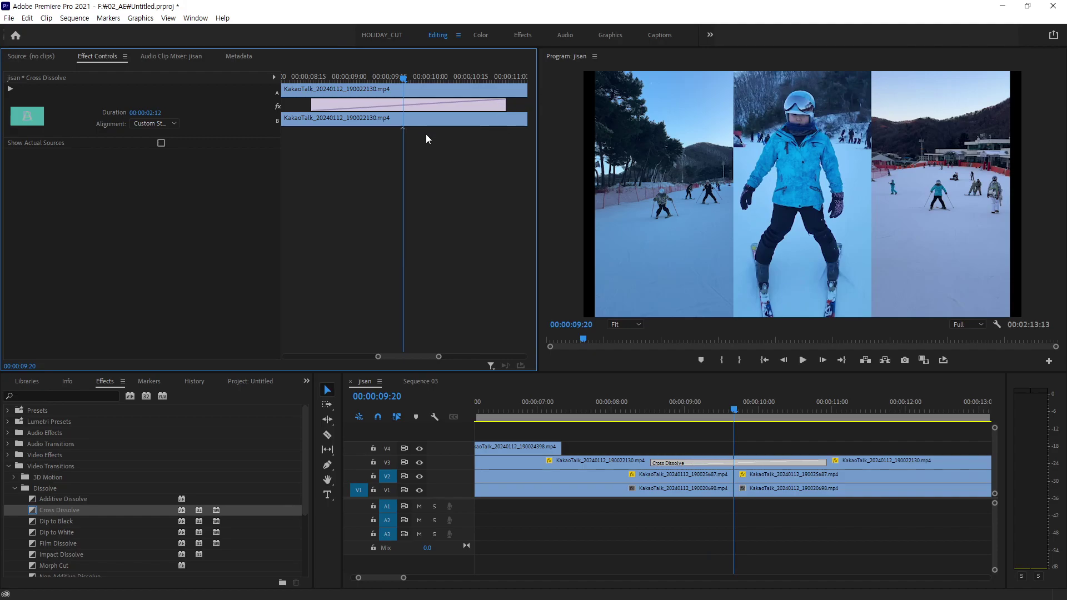
mouse_move(402, 81)
left_mouse_down()
mouse_move(295, 117)
mouse_move(509, 148)
left_mouse_up()
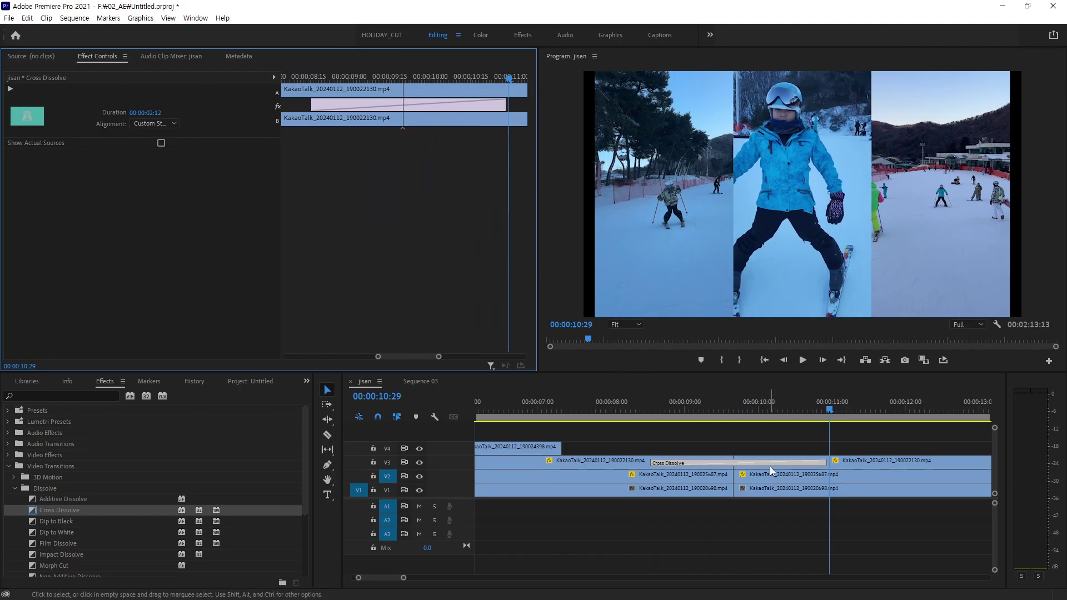
left_click_drag(826, 462, 770, 464)
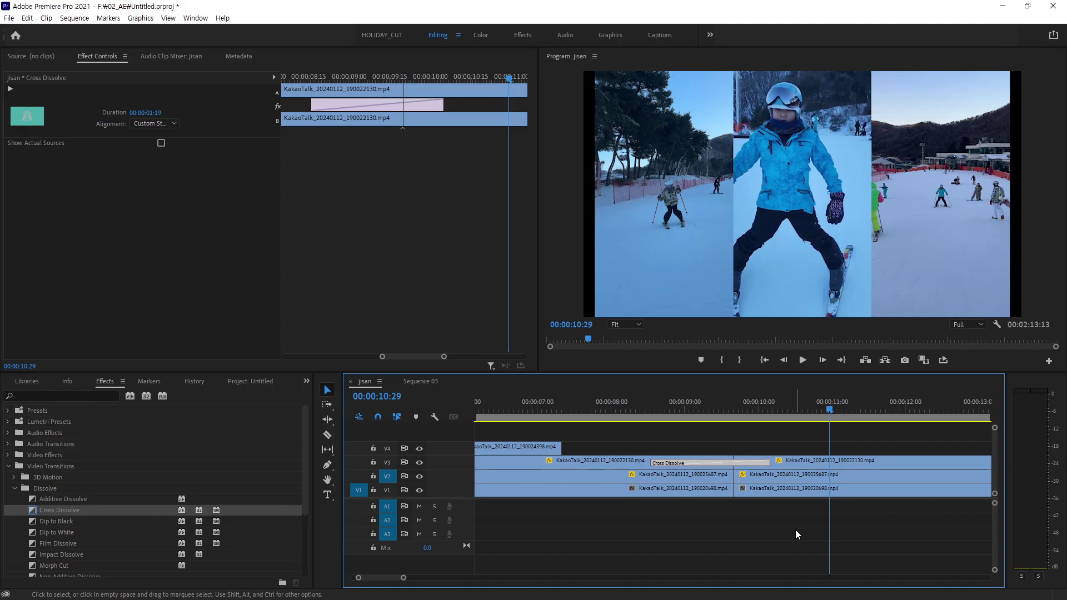
key("Delete")
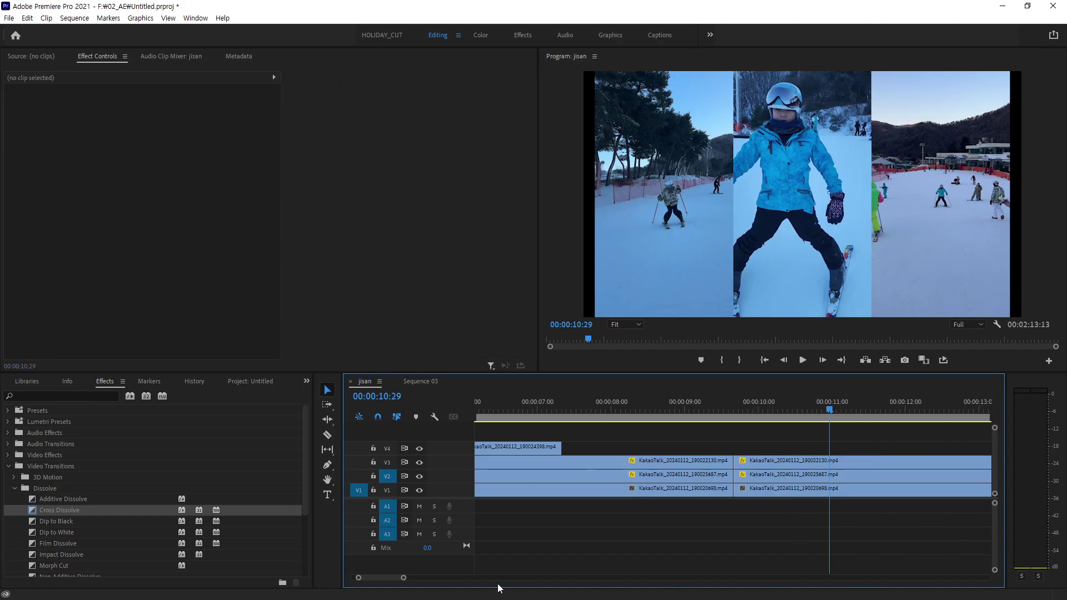
Zoom out, select the second V1 clip, park the playhead at 00:00:39:28, and open Sequence 03.
left_click_drag(403, 578, 575, 580)
left_click_drag(632, 415, 699, 425)
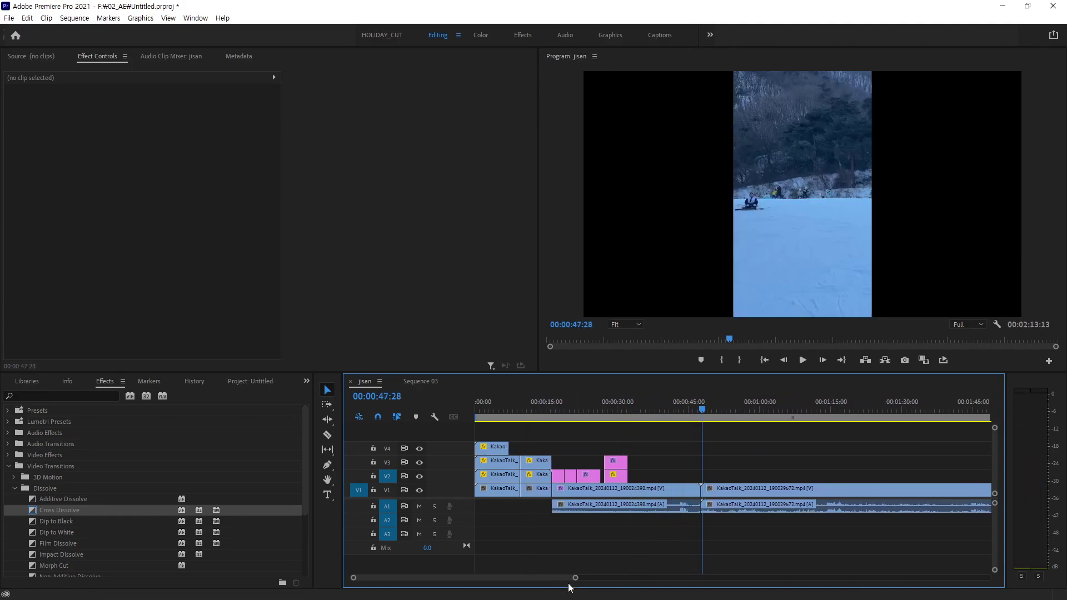
left_click_drag(575, 577, 584, 591)
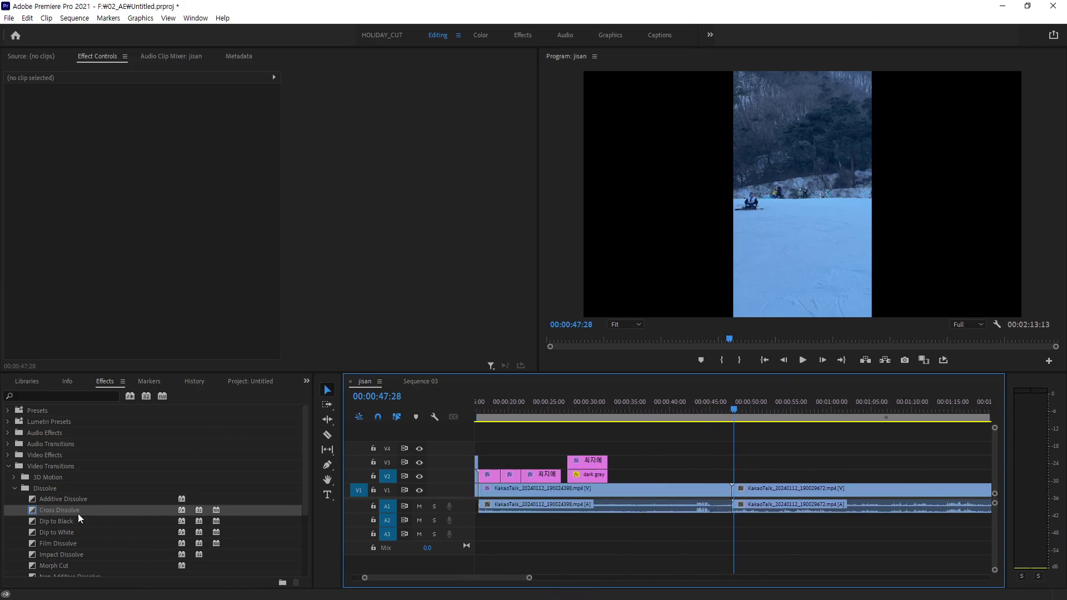
left_click(759, 489)
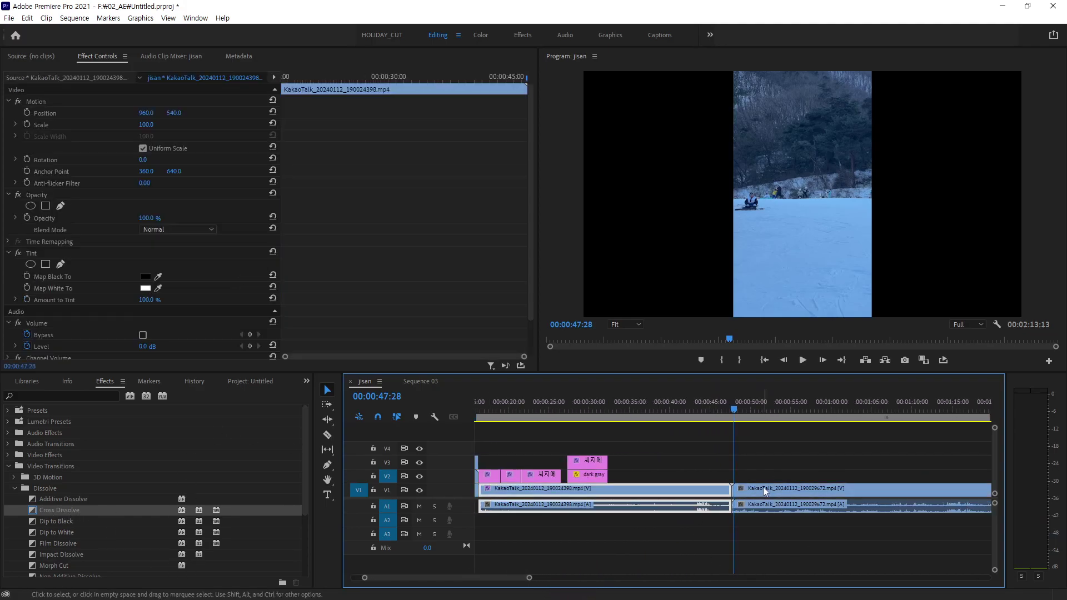
left_click_drag(732, 411, 509, 412)
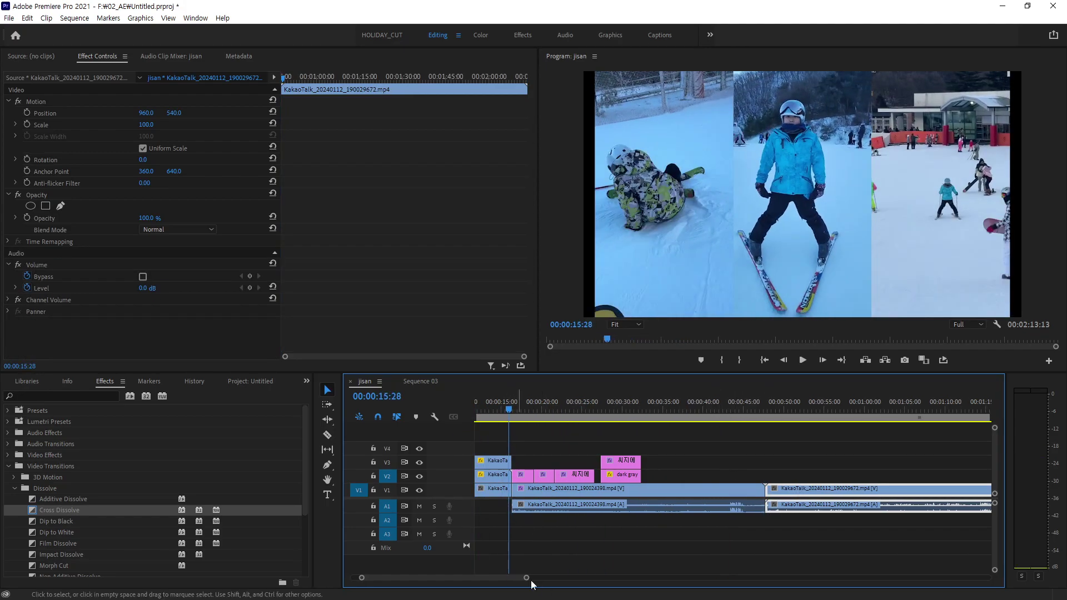
left_click_drag(505, 580, 471, 577)
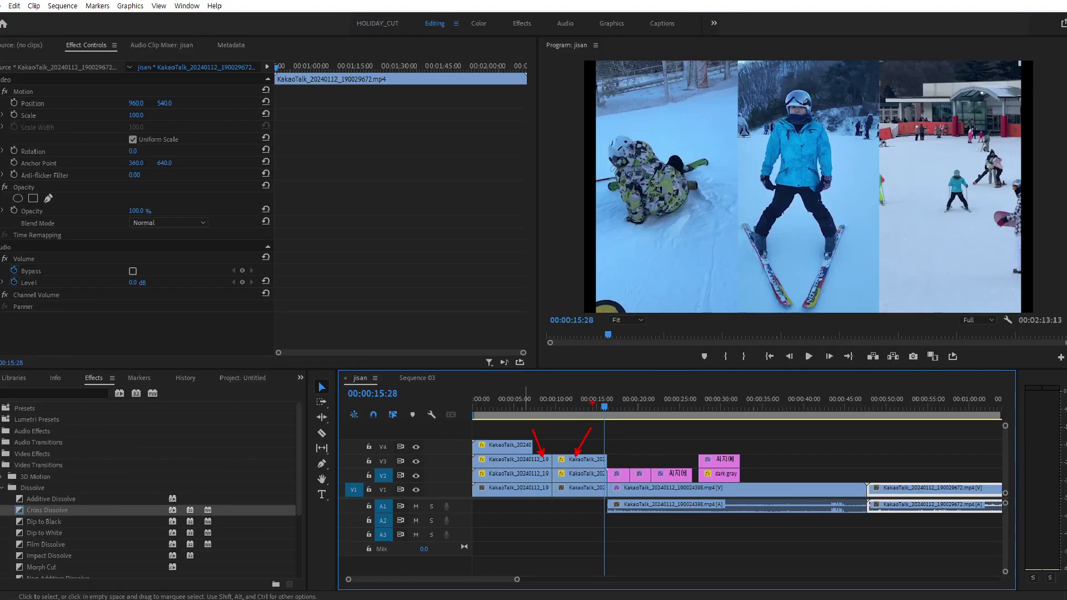
left_click(417, 382)
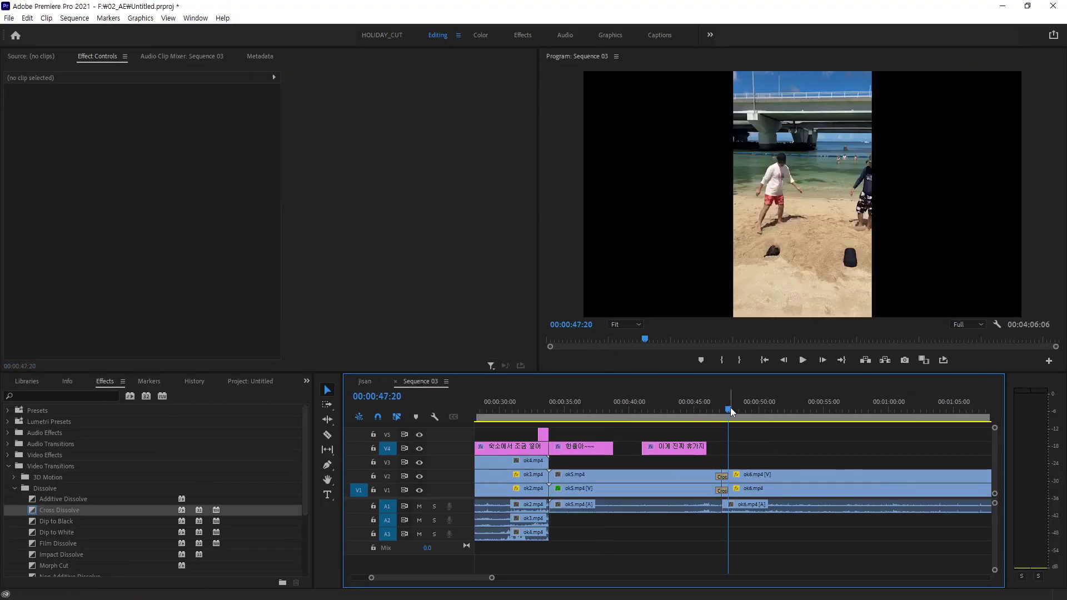
Zoom in and scrub through the ok5–ok6 Cross Dissolve, then switch back to jisan.
left_click_drag(731, 410, 724, 410)
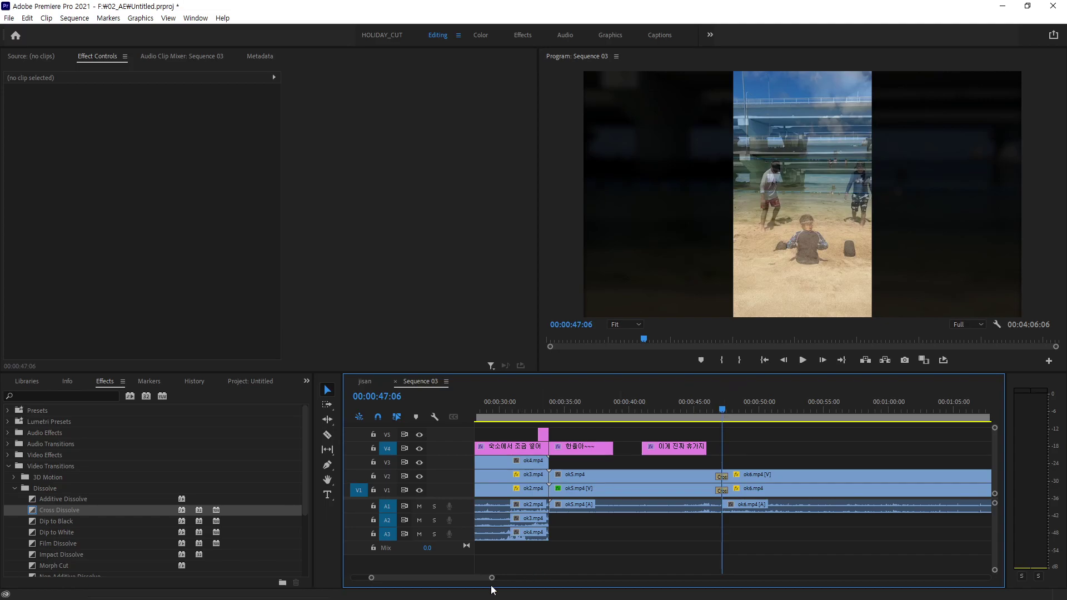
left_click_drag(493, 578, 416, 577)
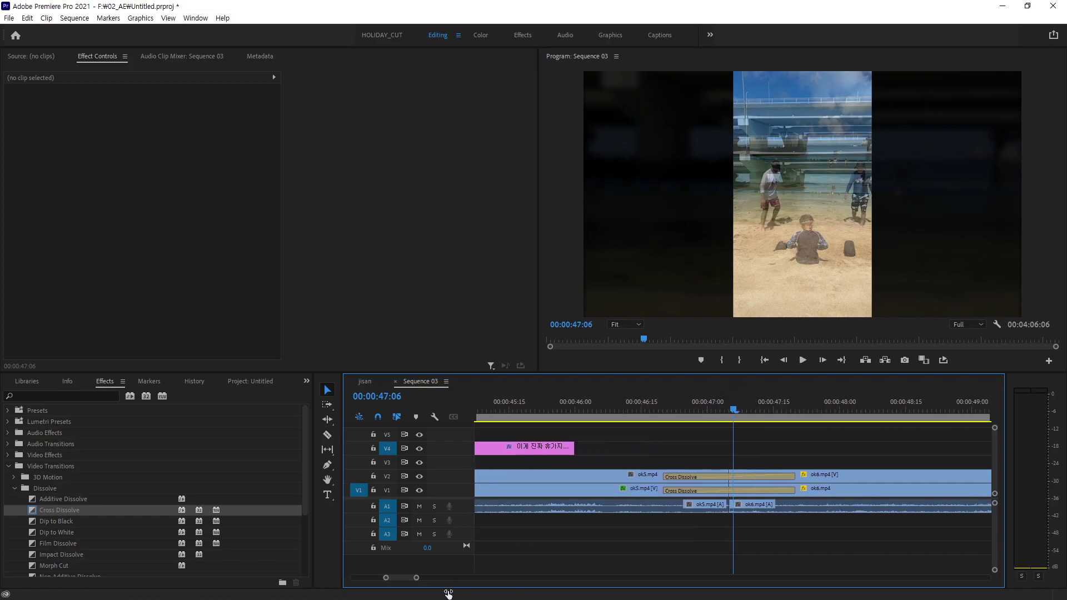
mouse_move(733, 409)
left_mouse_down()
mouse_move(701, 428)
mouse_move(738, 432)
left_mouse_up()
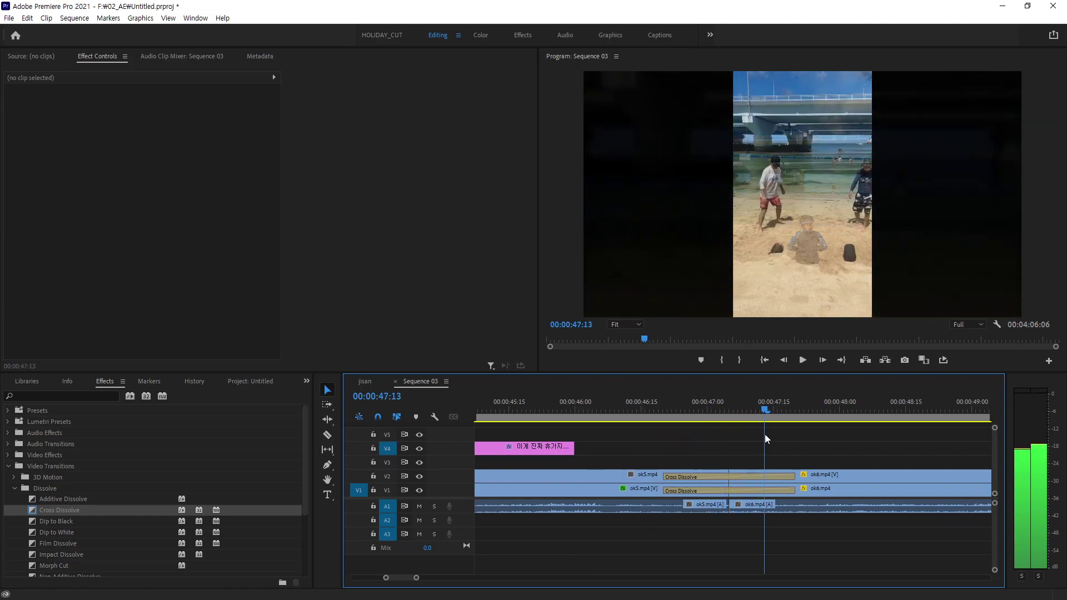
mouse_move(738, 431)
left_mouse_down()
mouse_move(787, 439)
mouse_move(658, 465)
mouse_move(822, 467)
left_mouse_up()
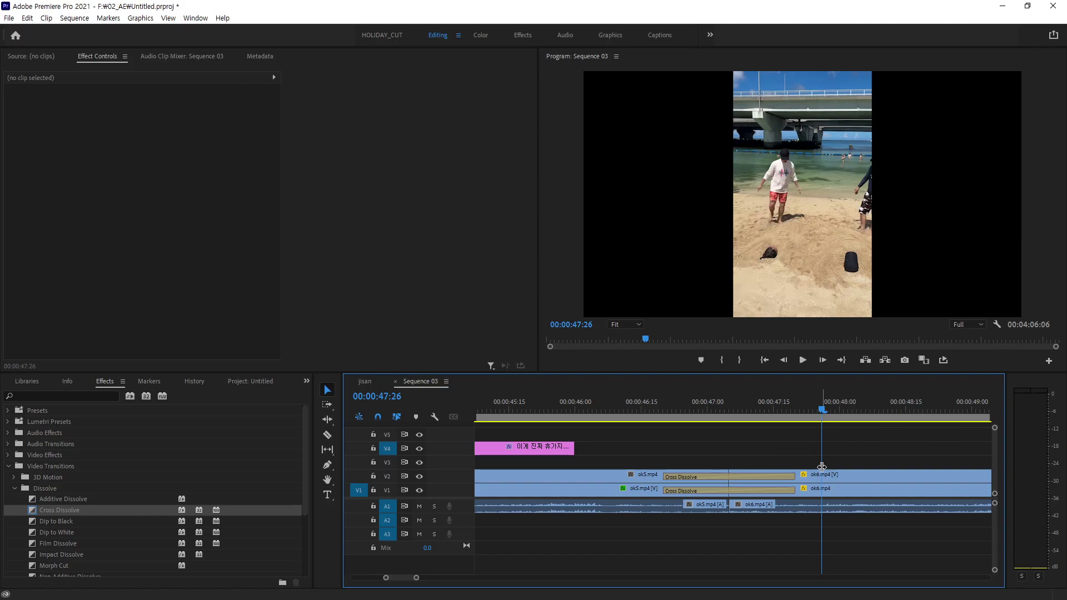
mouse_move(822, 409)
left_mouse_down()
mouse_move(742, 412)
mouse_move(781, 413)
left_mouse_up()
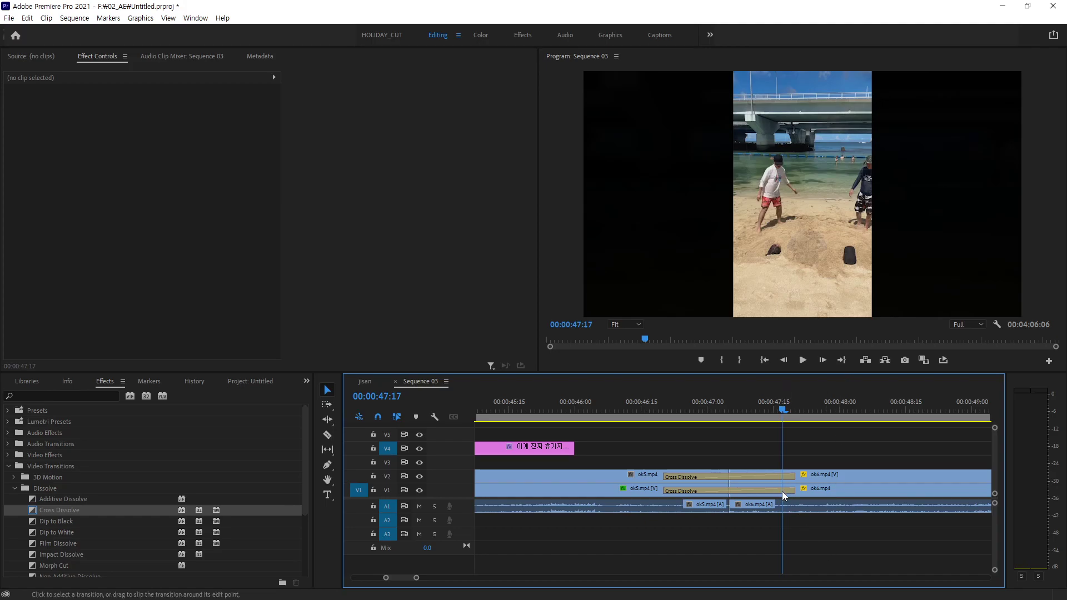
left_click(368, 382)
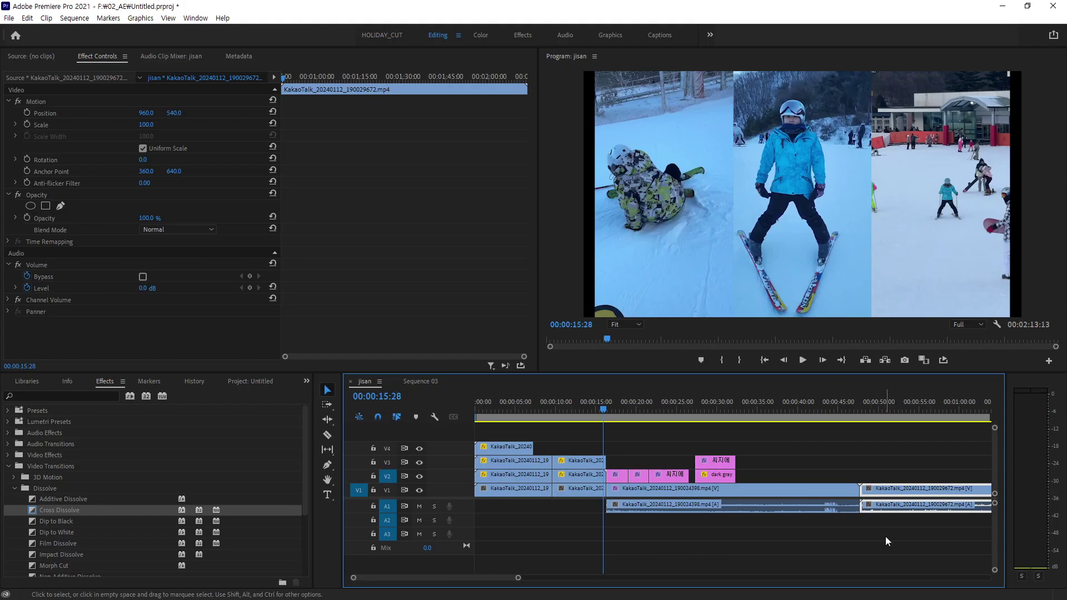
Drop a Cross Dissolve on the V1 cut near 0:47 and accept the repeated-frames warning.
left_click(887, 535)
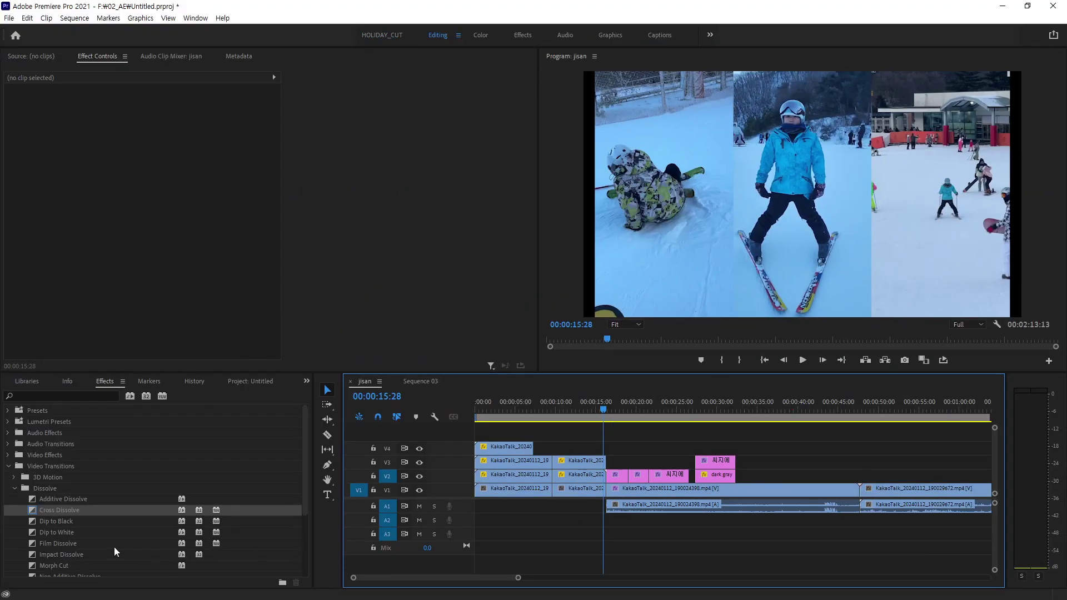
left_click_drag(61, 509, 861, 491)
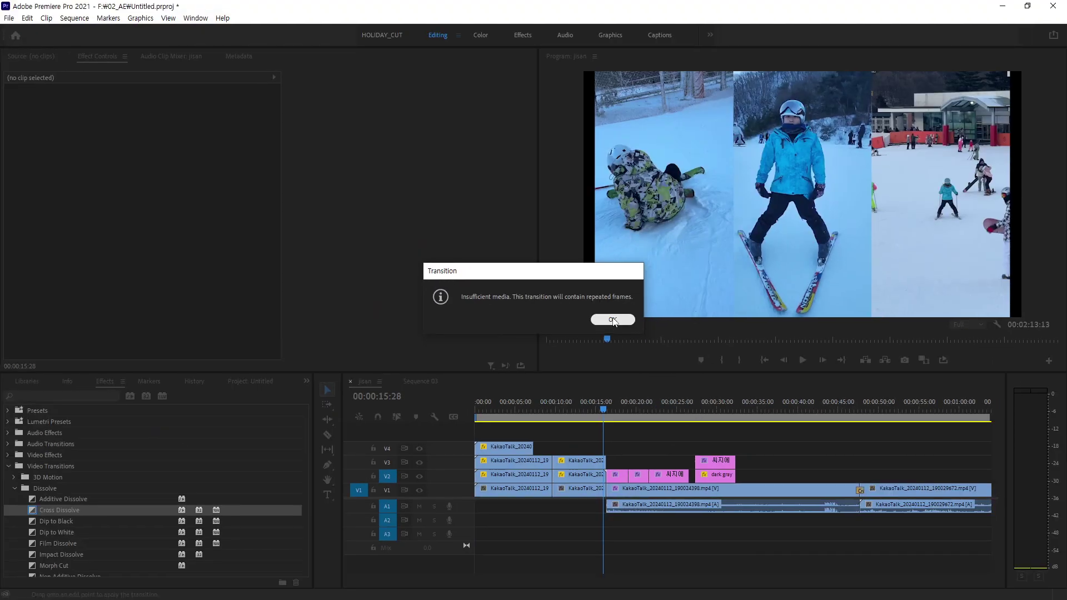
left_click(612, 320)
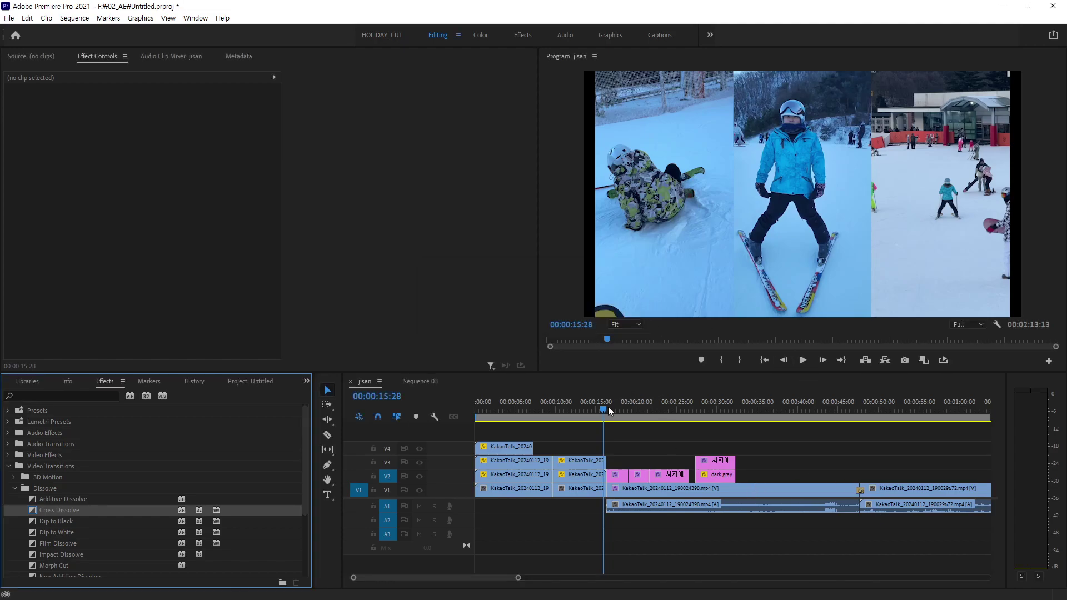
Scrub near 00:00:47 and zoom in on the Cross Dissolve at the V1 cut to preview it.
left_click_drag(607, 408, 846, 458)
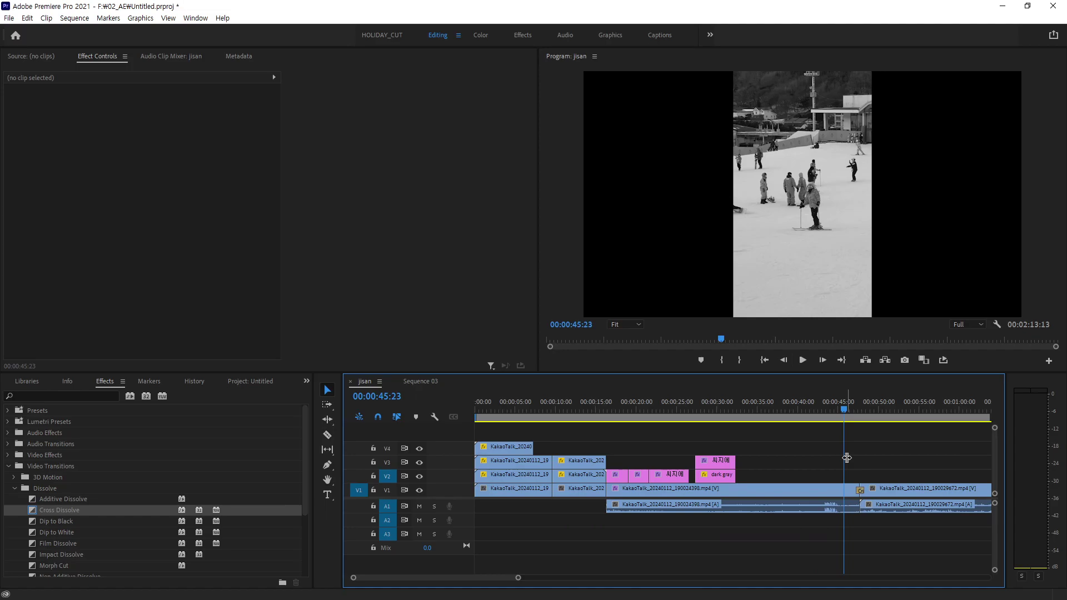
left_click_drag(845, 409, 855, 411)
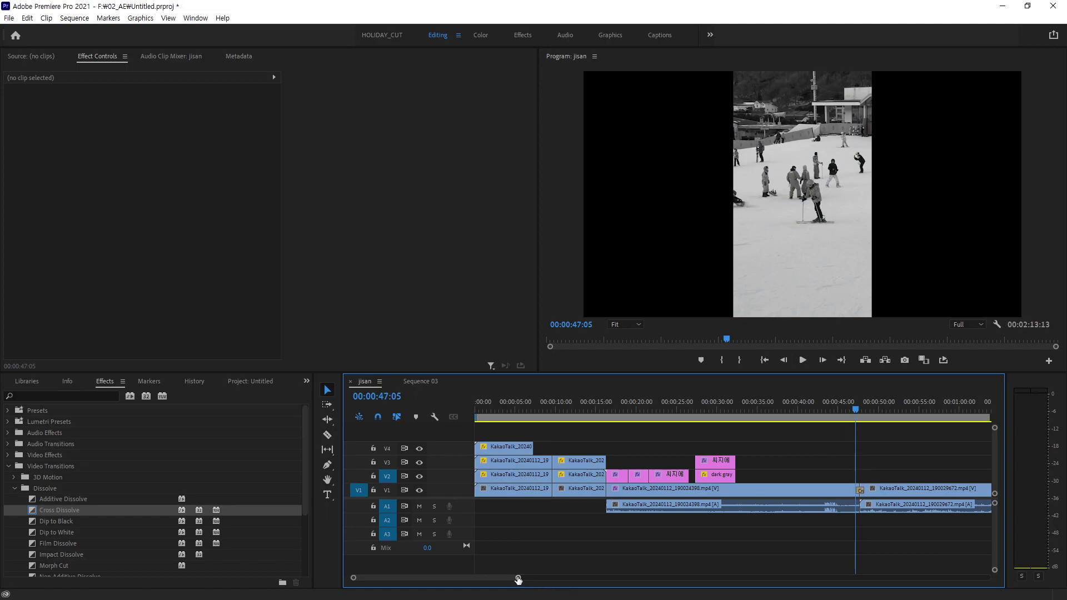
left_click_drag(517, 580, 576, 582)
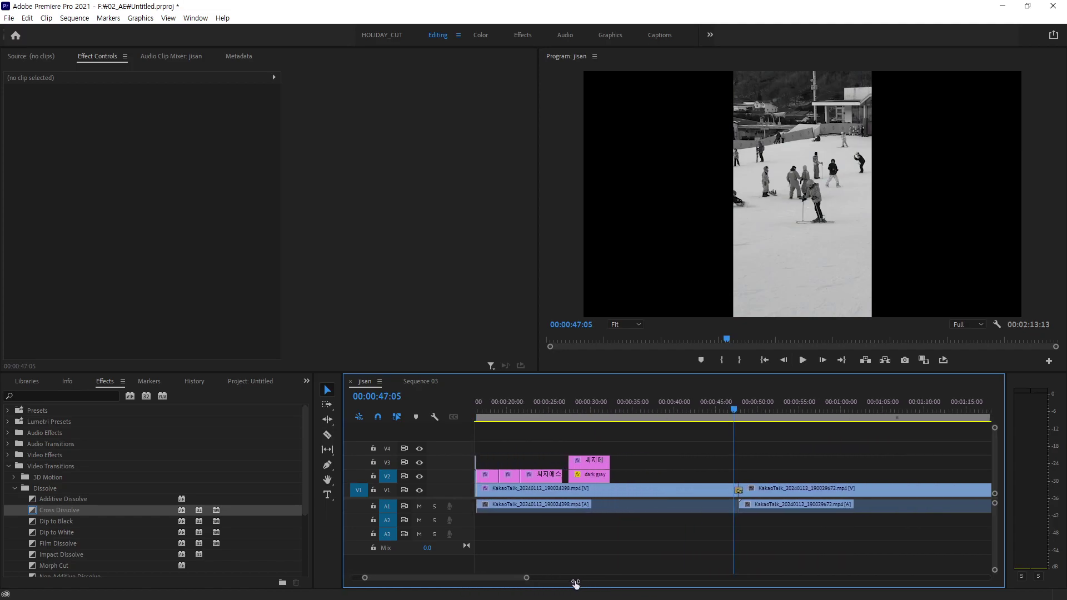
key("=")
key("=")
key("=")
key("=")
key("=")
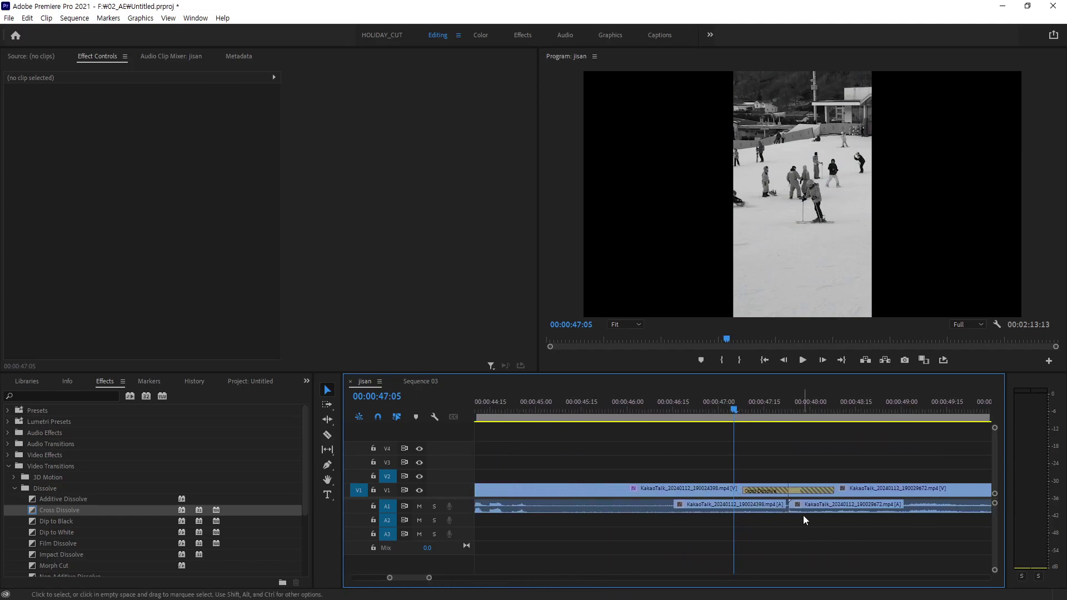
mouse_move(734, 410)
left_mouse_down()
mouse_move(851, 426)
mouse_move(752, 413)
left_mouse_up()
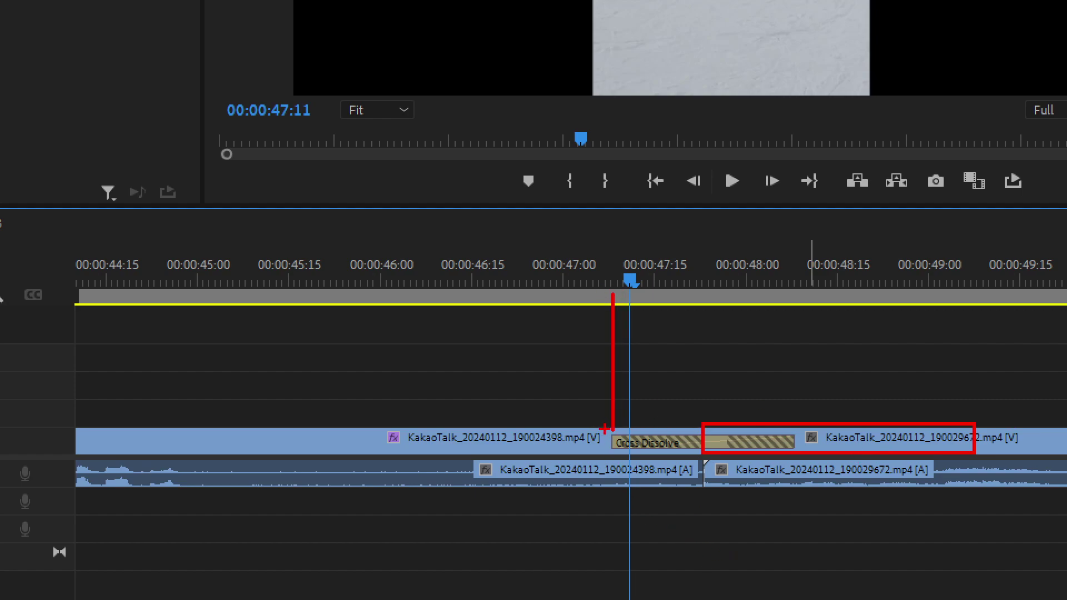
Delete the Cross Dissolve from the V1 edit point and select the sled clip.
key("g")
left_click_drag(591, 427, 698, 459)
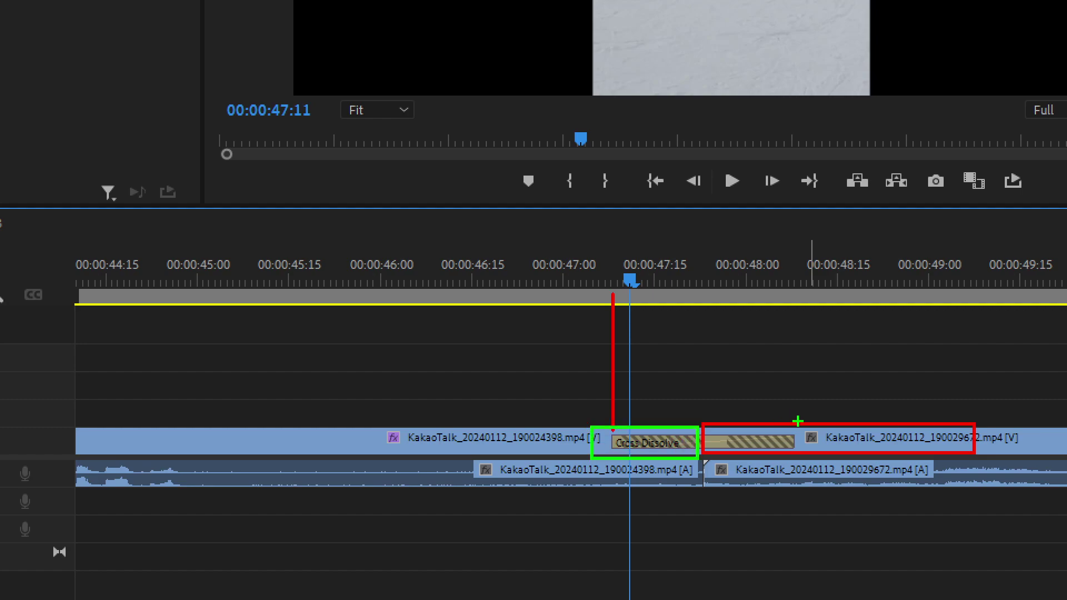
left_click_drag(793, 425, 793, 279)
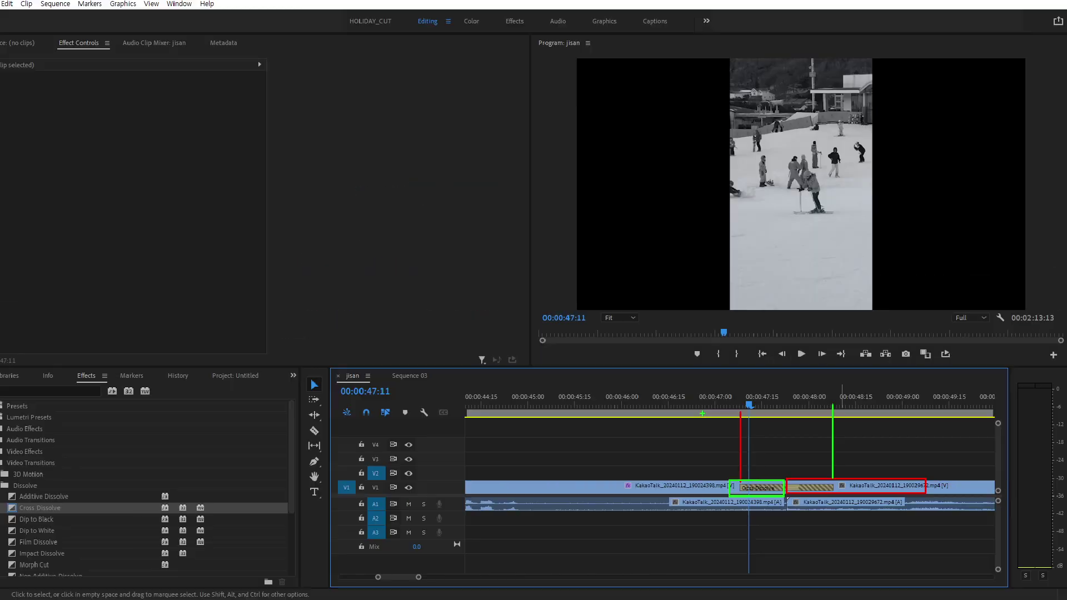
left_click(787, 491)
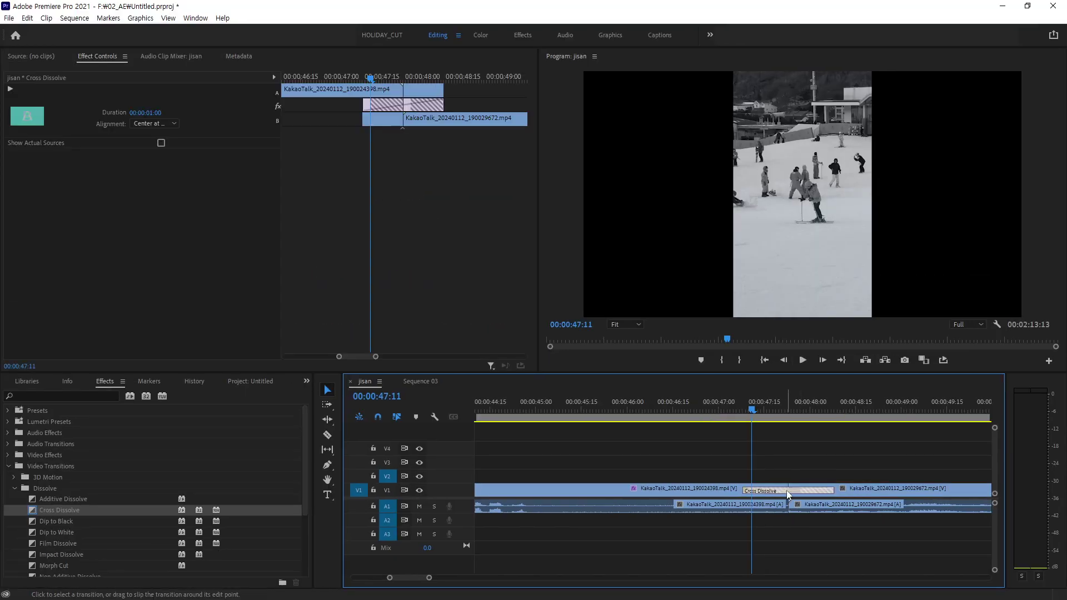
key("Delete")
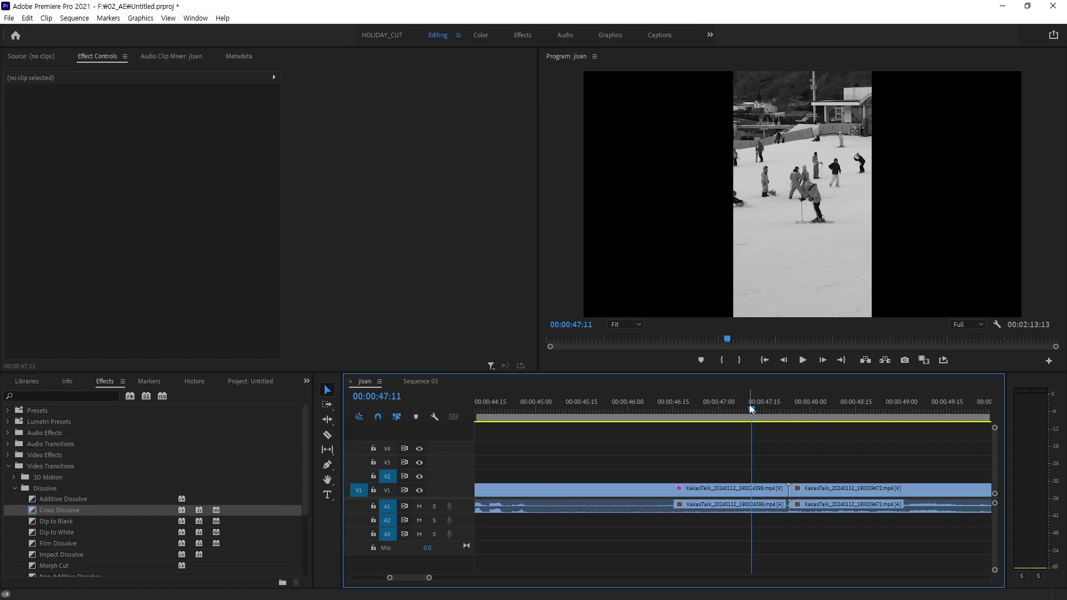
left_click(795, 490)
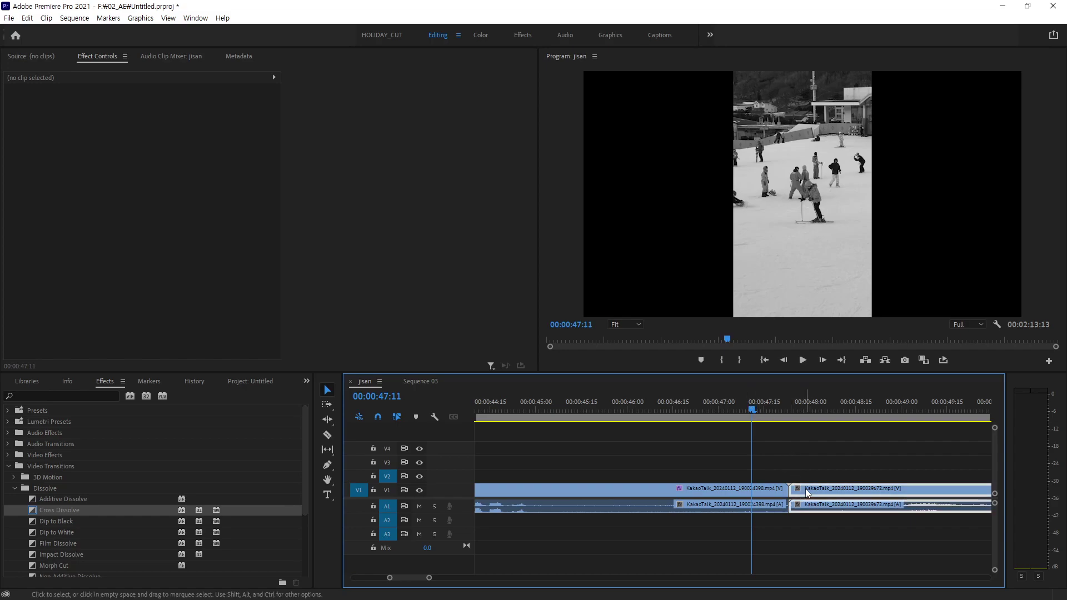
Check the ski clip's Tint effect, then play from before the cut to preview it.
left_click(758, 492)
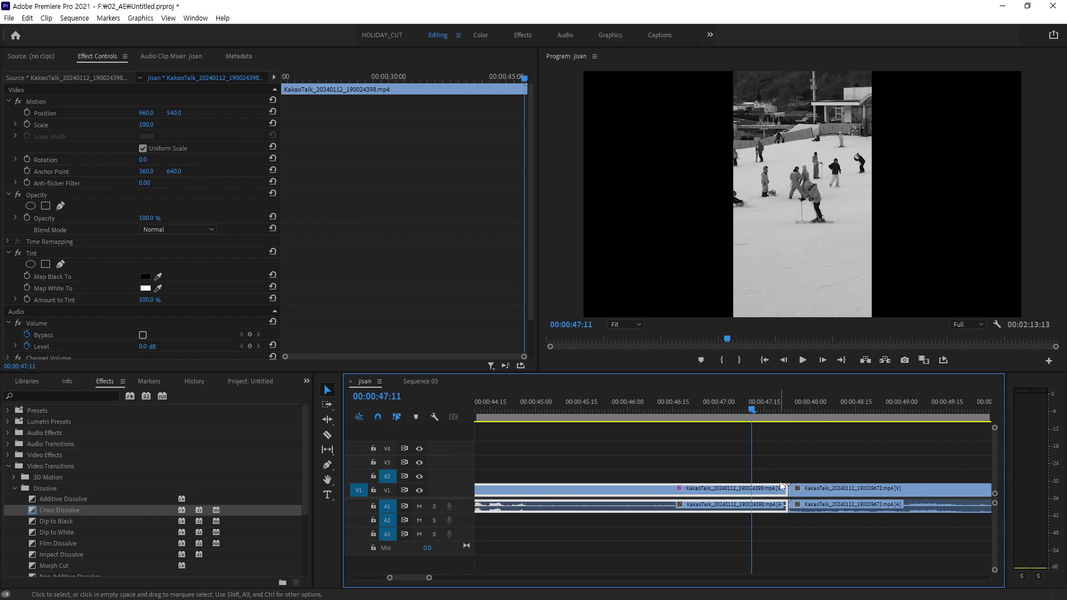
left_click(611, 412)
key("space")
key("space")
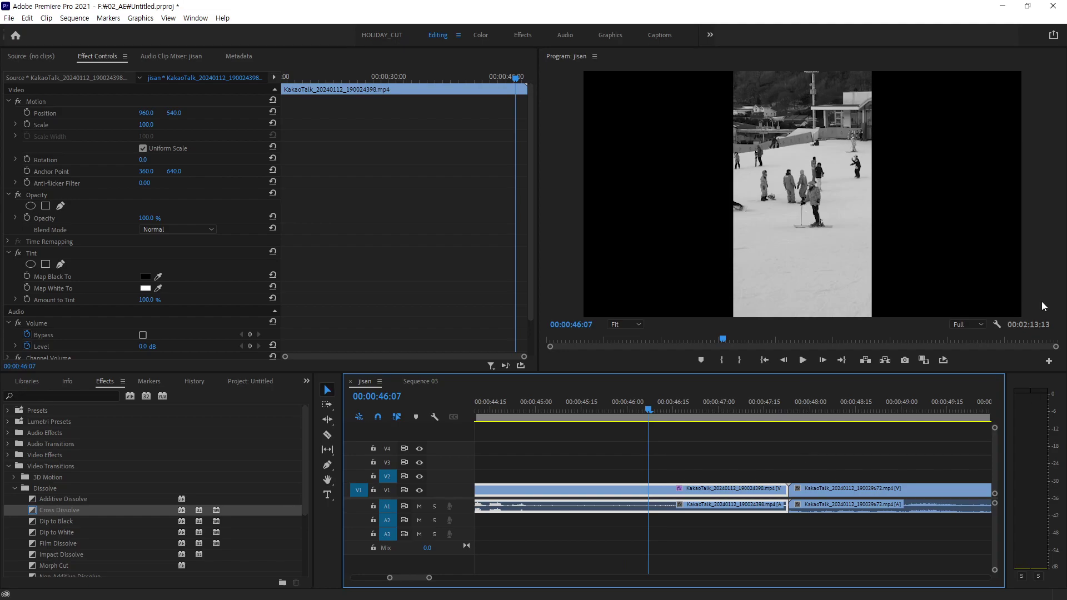
Expand the Wipe folder under Video Transitions and scroll through its wipe styles.
scroll(82, 520, "down", 4)
scroll(82, 520, "down", 1)
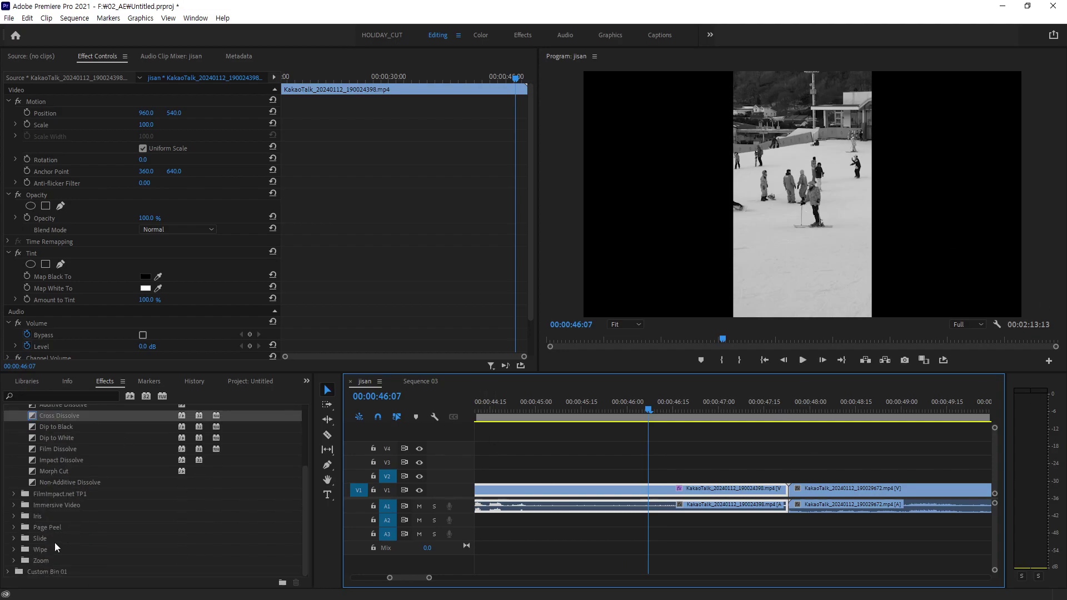
left_click(14, 550)
scroll(117, 532, "down", 5)
scroll(118, 532, "down", 1)
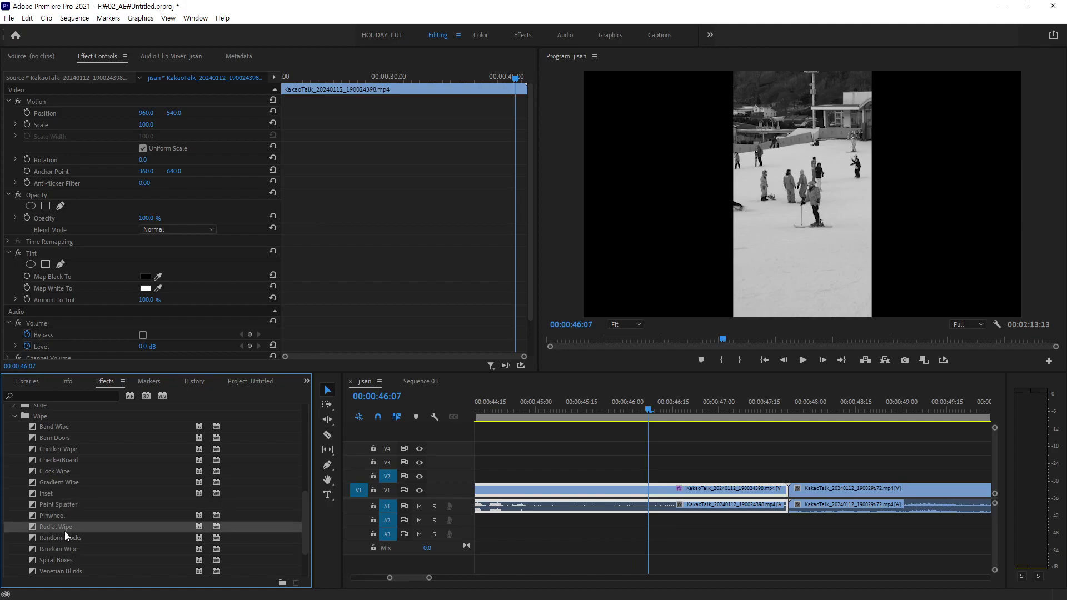
scroll(69, 531, "down", 3)
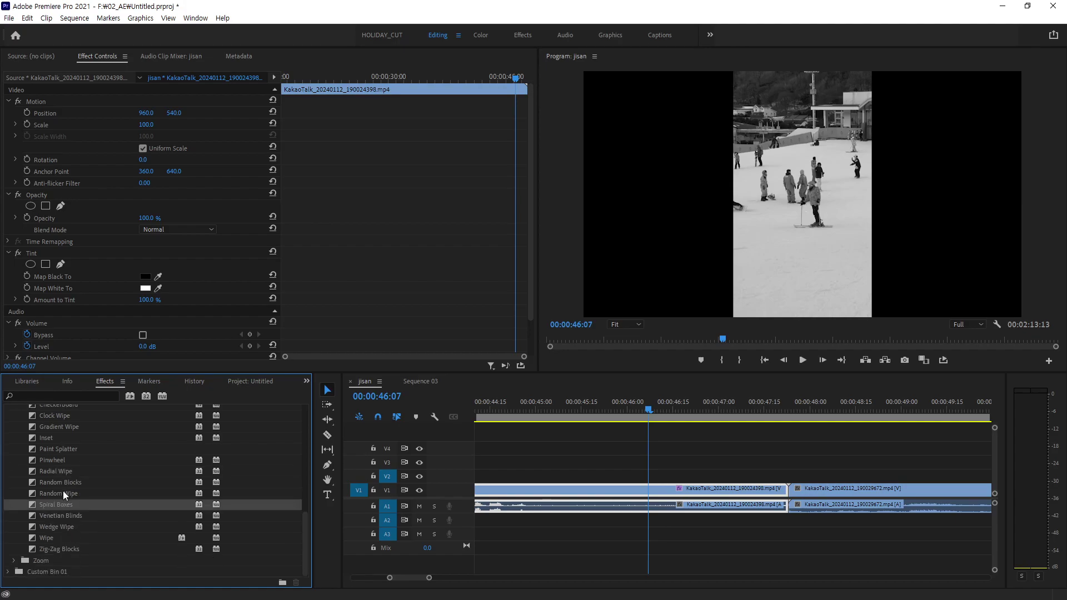
left_click_drag(47, 538, 789, 494)
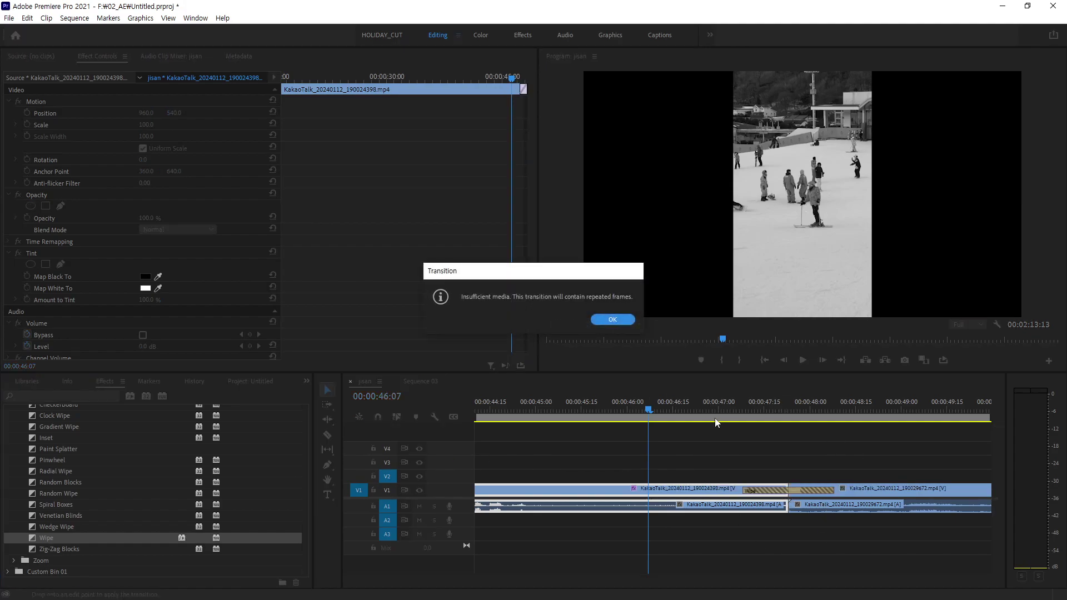
left_click(613, 320)
mouse_move(648, 410)
left_mouse_down()
mouse_move(707, 419)
mouse_move(814, 510)
left_mouse_up()
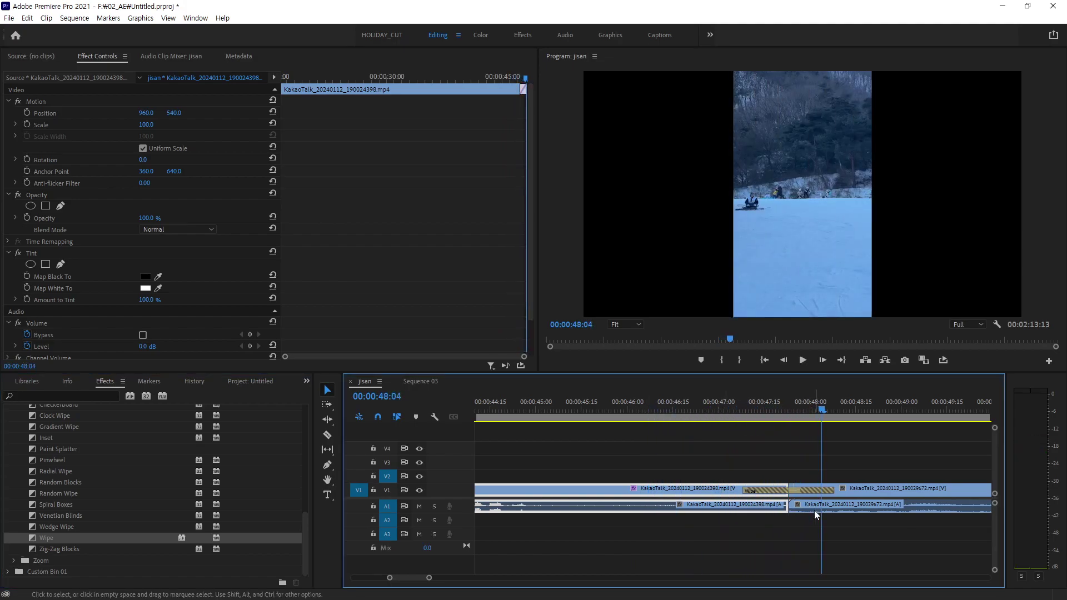
left_click_drag(822, 410, 738, 419)
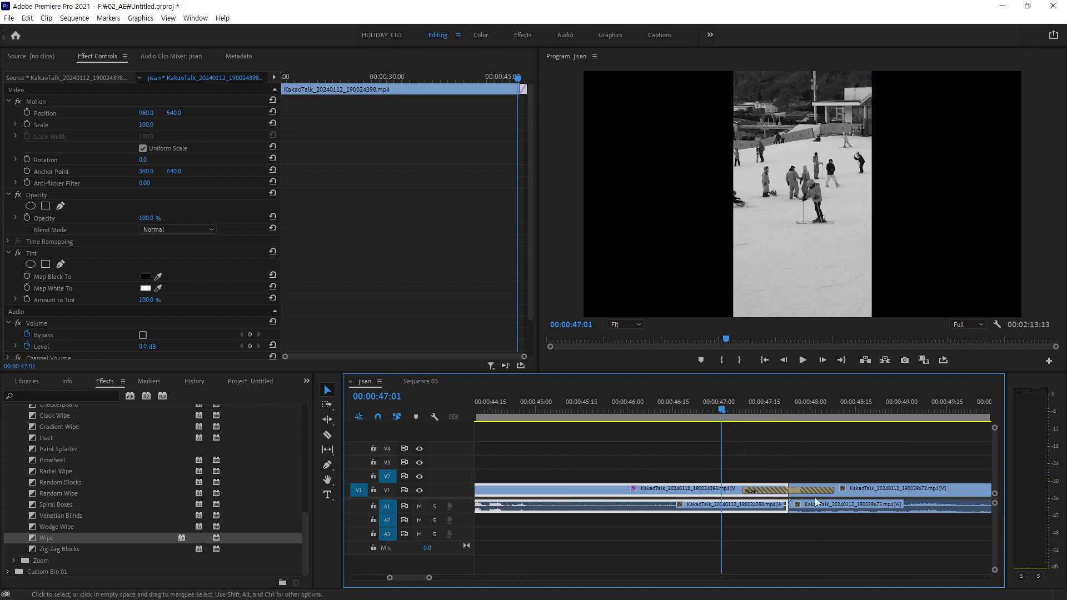
key("space")
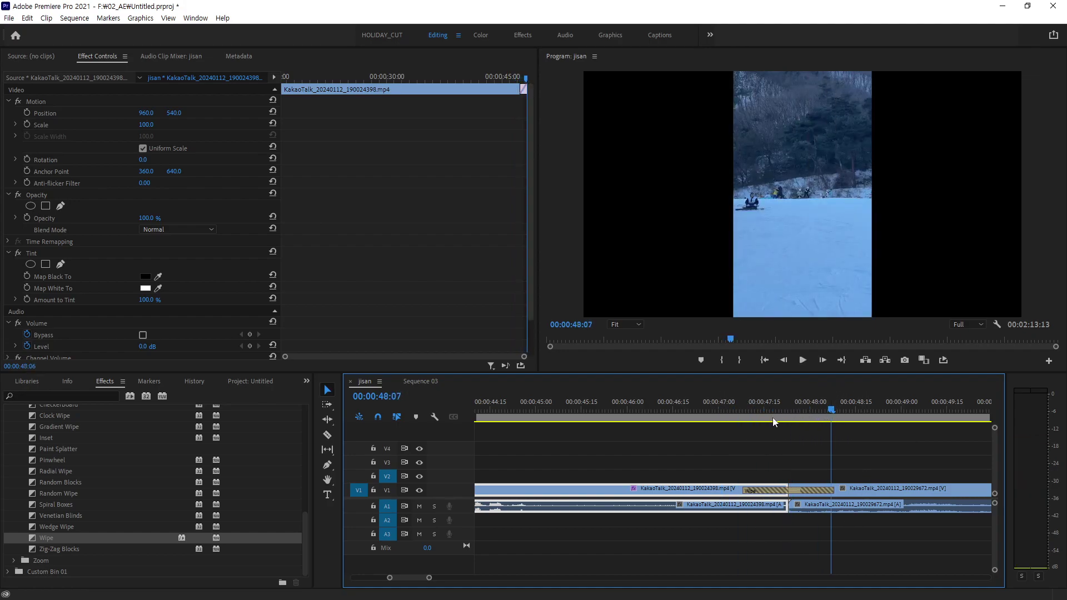
left_click(737, 420)
key("space")
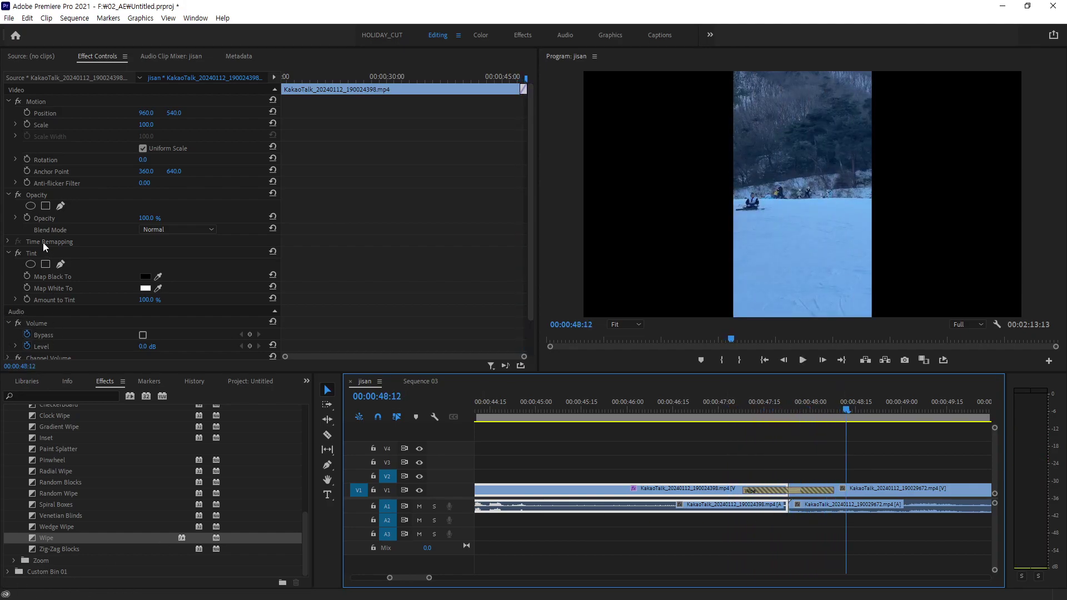
scroll(72, 260, "down", 3)
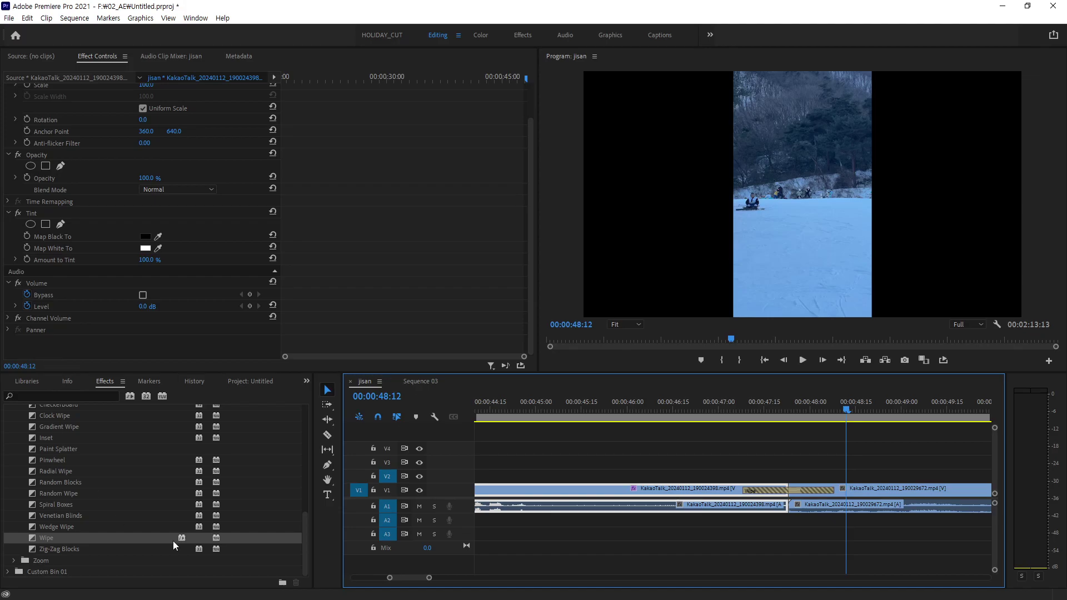
key("Delete")
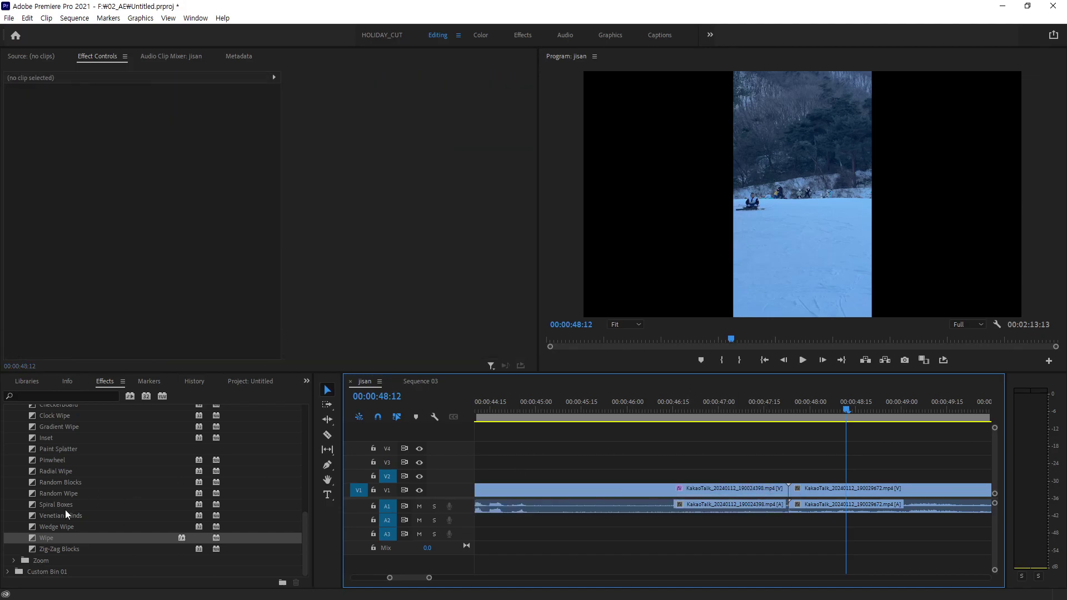
left_click_drag(56, 473, 800, 488)
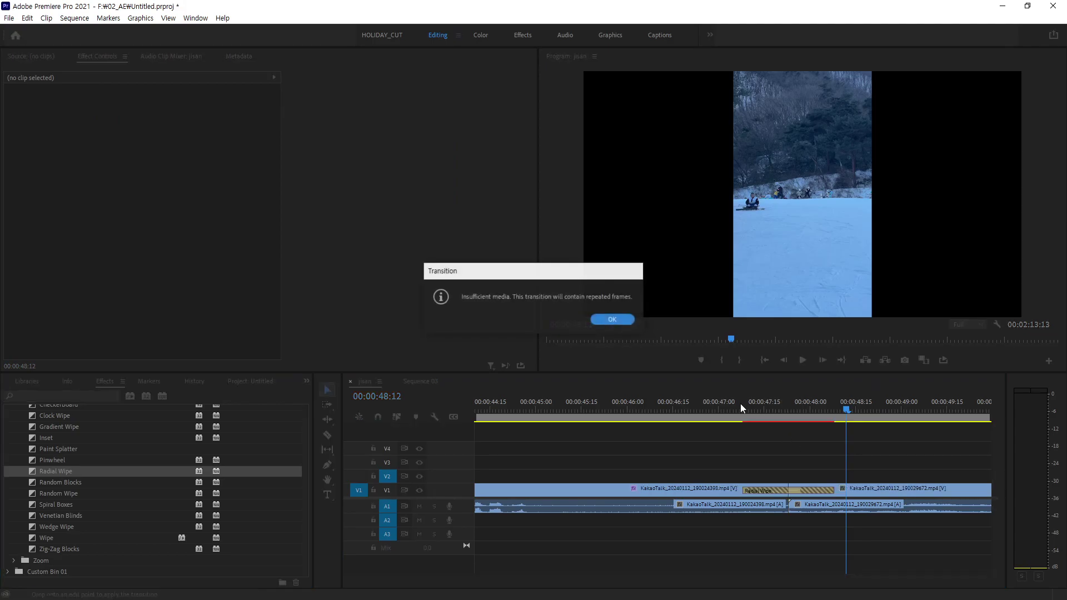
left_click(618, 321)
left_click(739, 409)
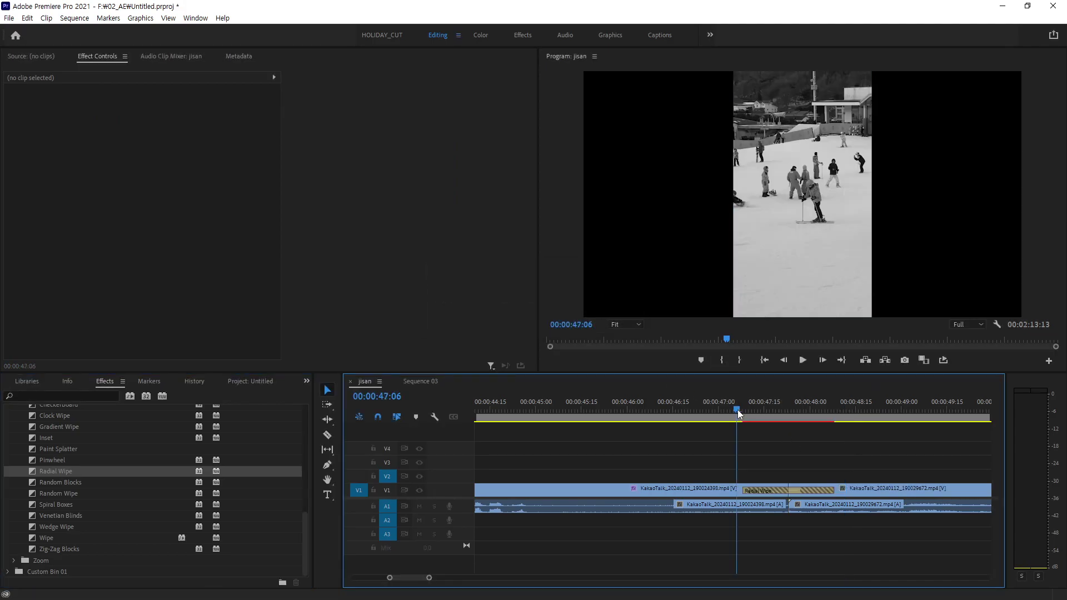
key("space")
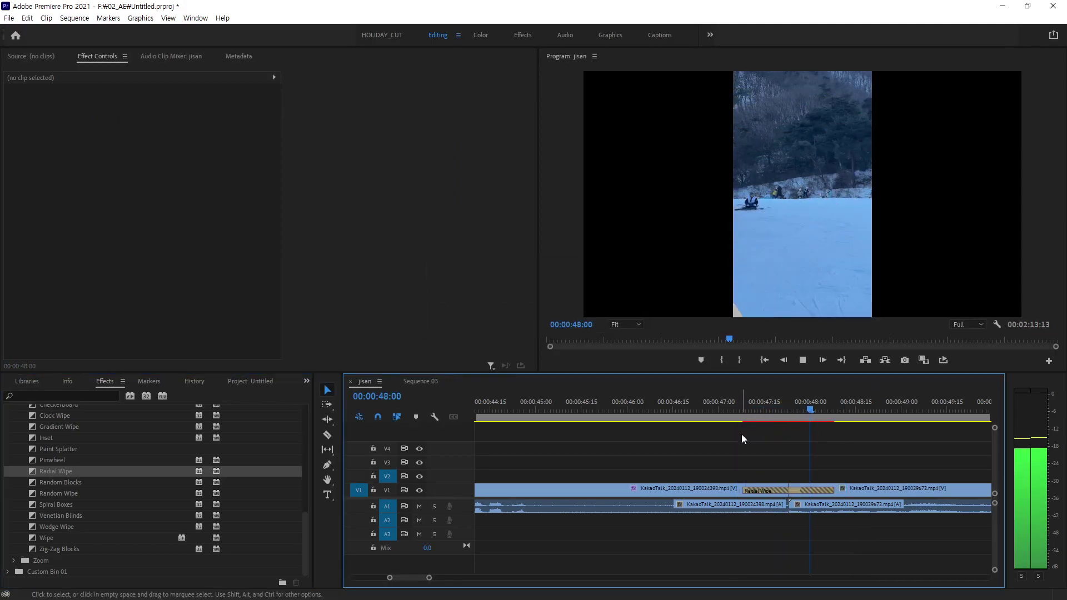
left_click(793, 492)
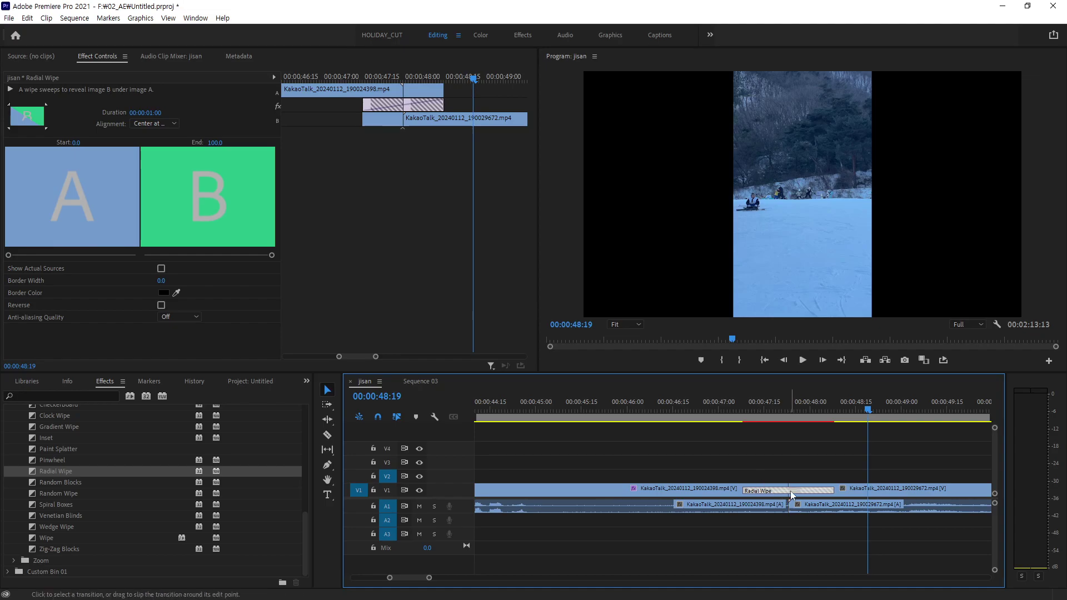
key("Delete")
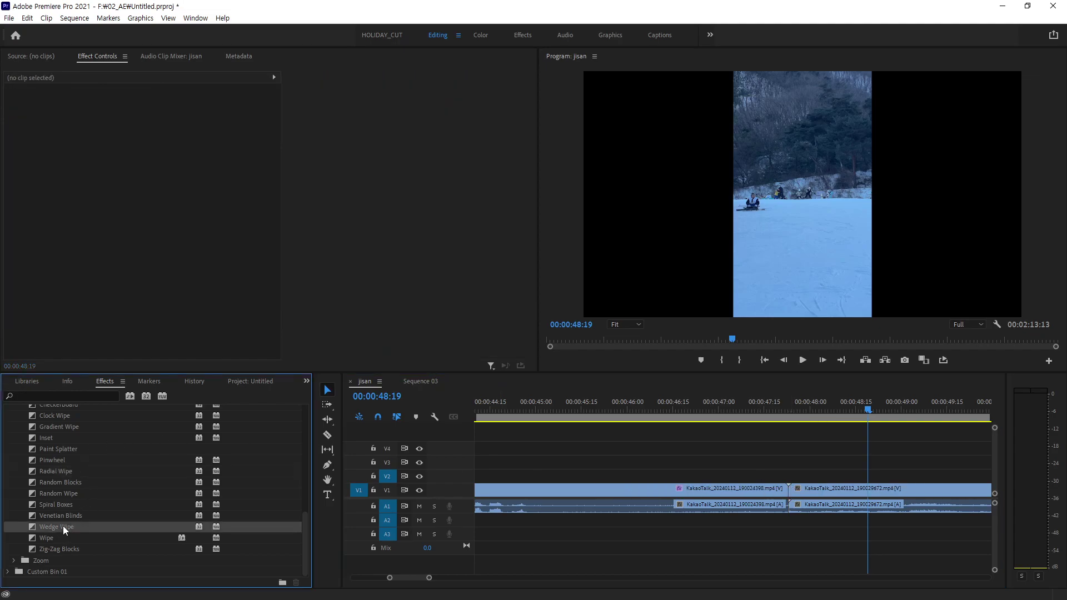
Apply the Clock Wipe transition to the V1 cut, dismissing the insufficient-media warning.
scroll(62, 526, "up", 2)
left_click(59, 439)
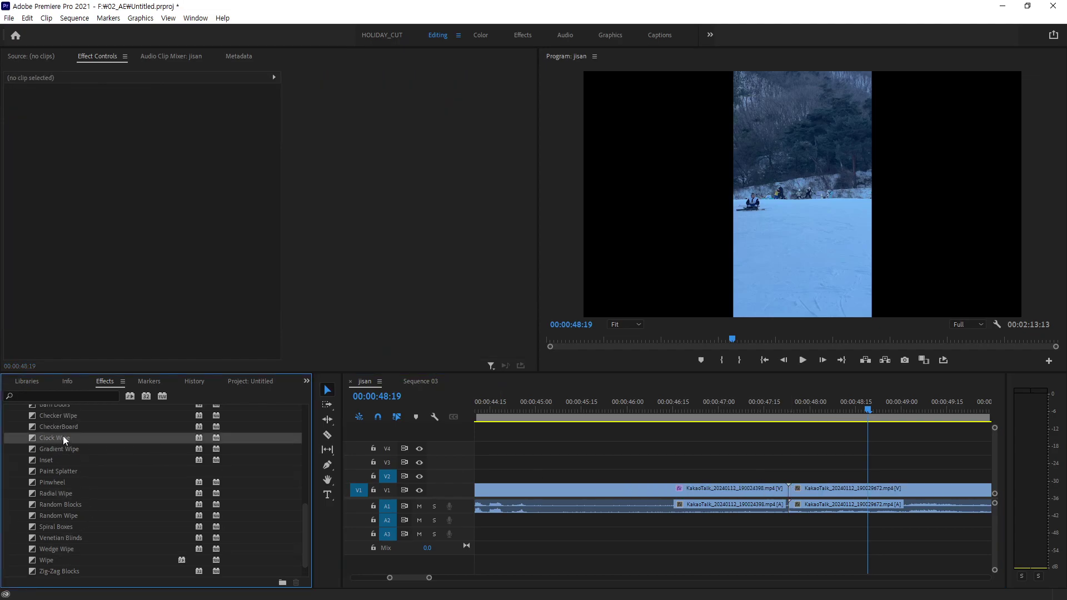
left_click_drag(62, 435, 789, 489)
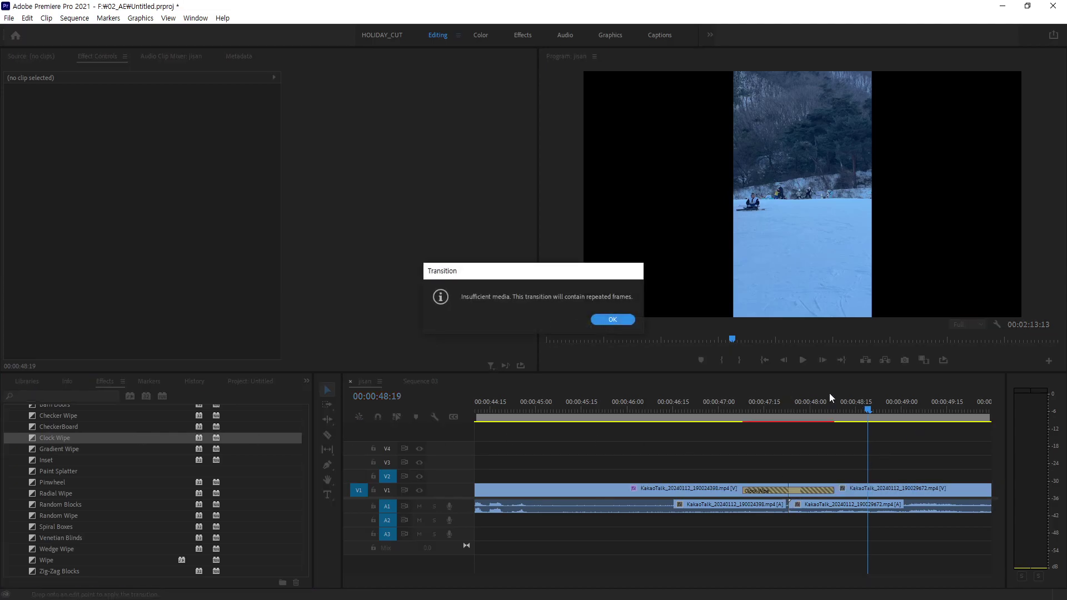
key("Return")
Play back the Clock Wipe from just before the cut and select the transition.
left_click(824, 412)
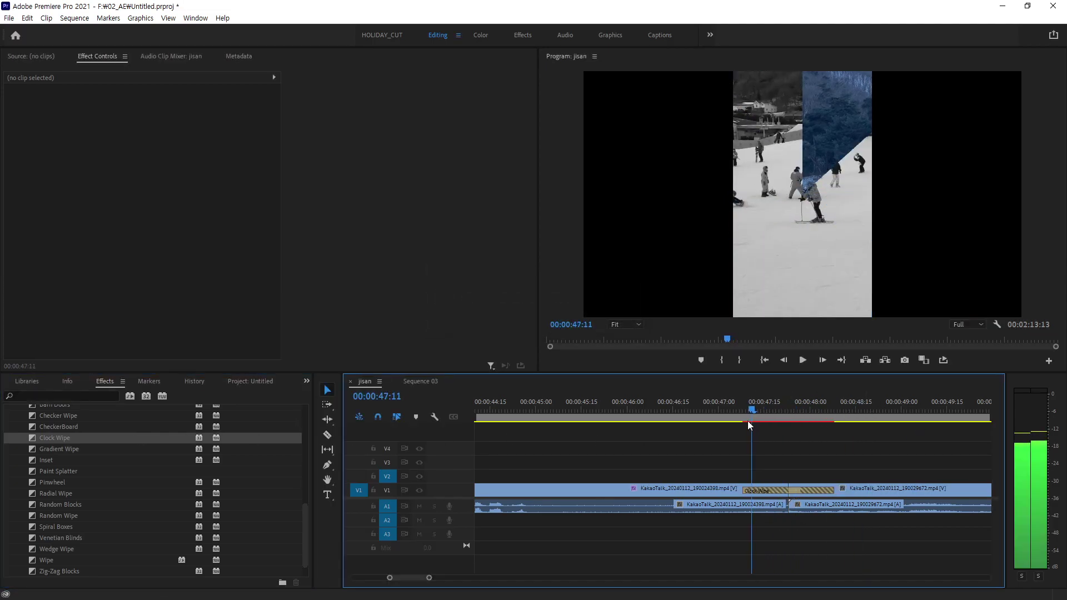
left_click_drag(824, 412, 734, 425)
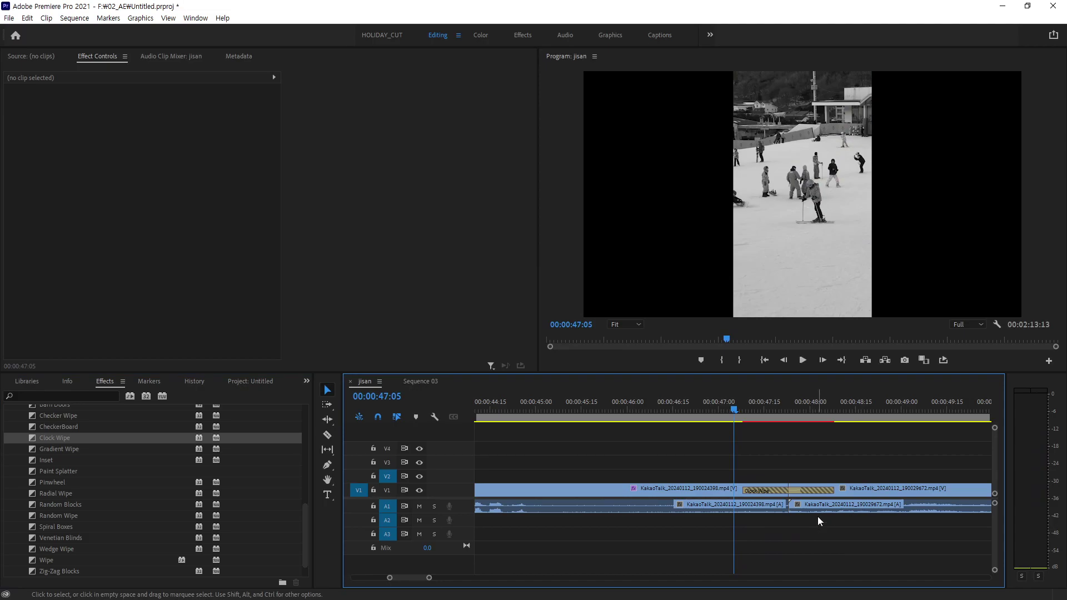
key("space")
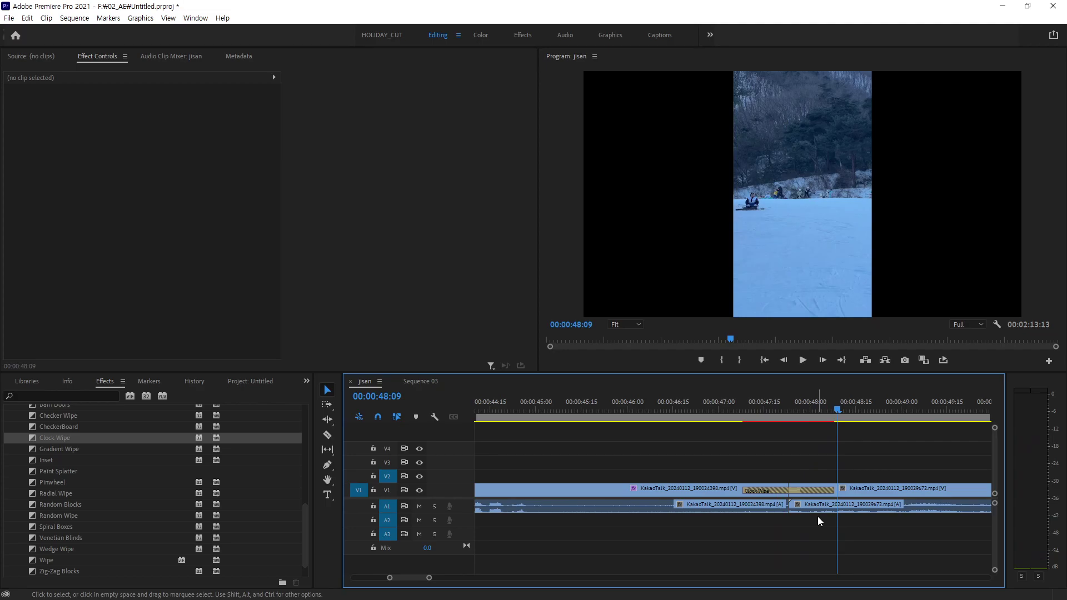
left_click(790, 492)
key("Delete")
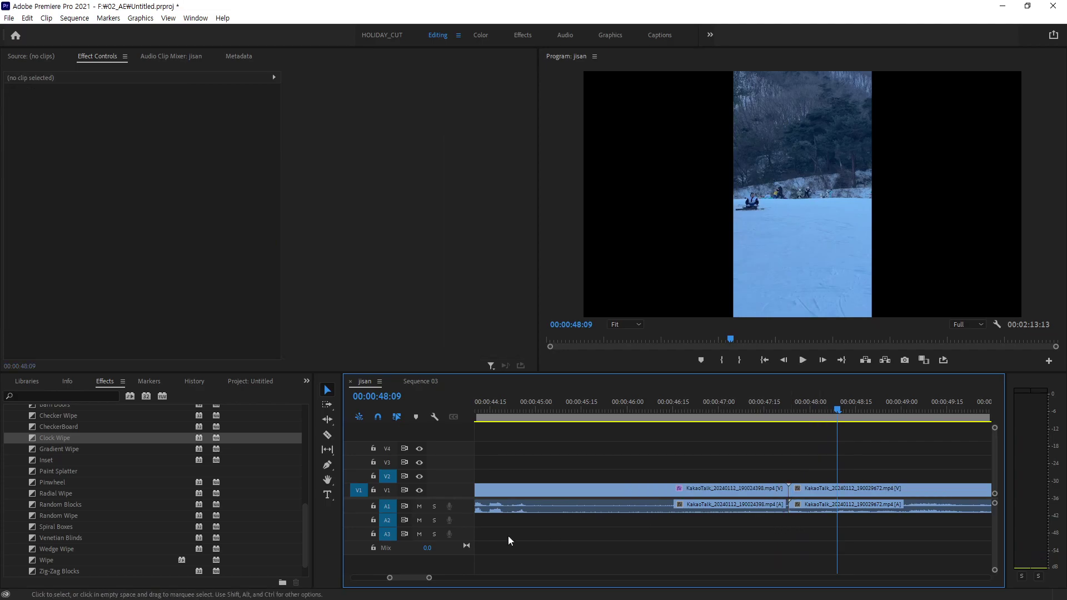
left_click_drag(56, 571, 788, 491)
left_click(612, 320)
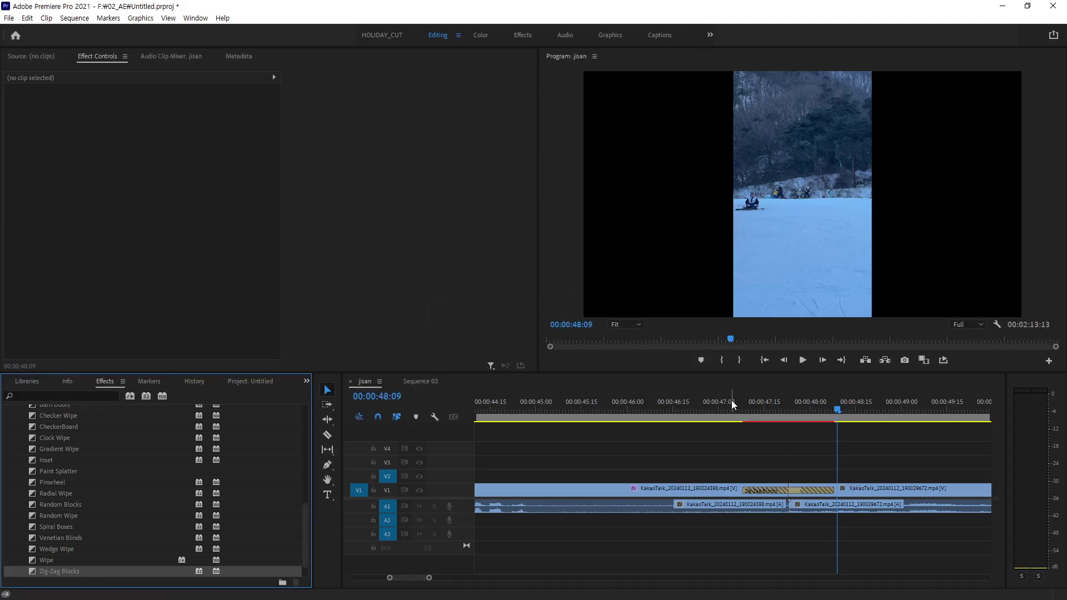
left_click(740, 410)
key("space")
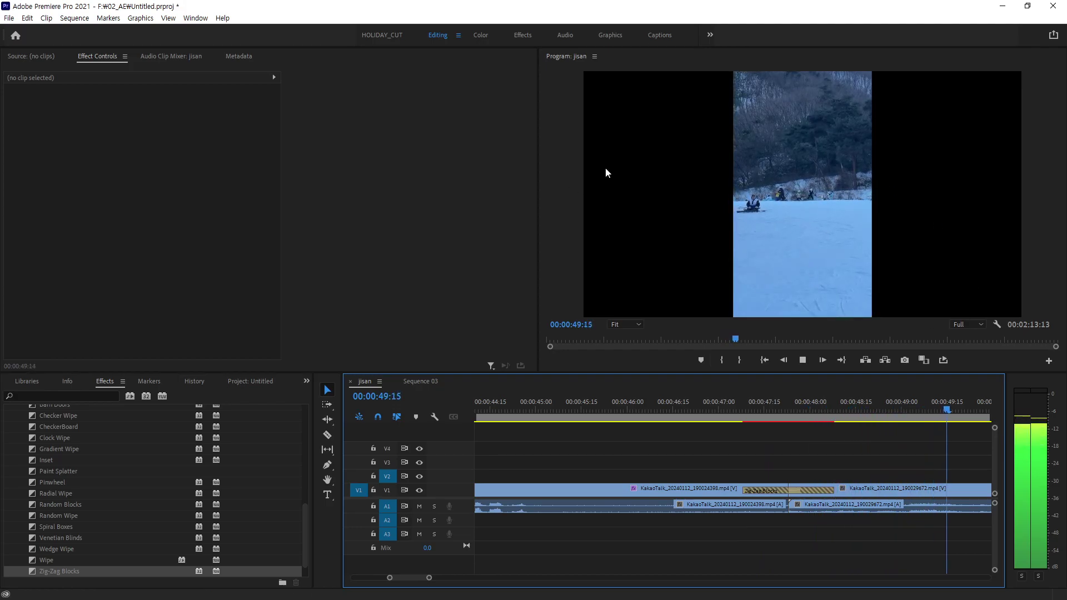
key("space")
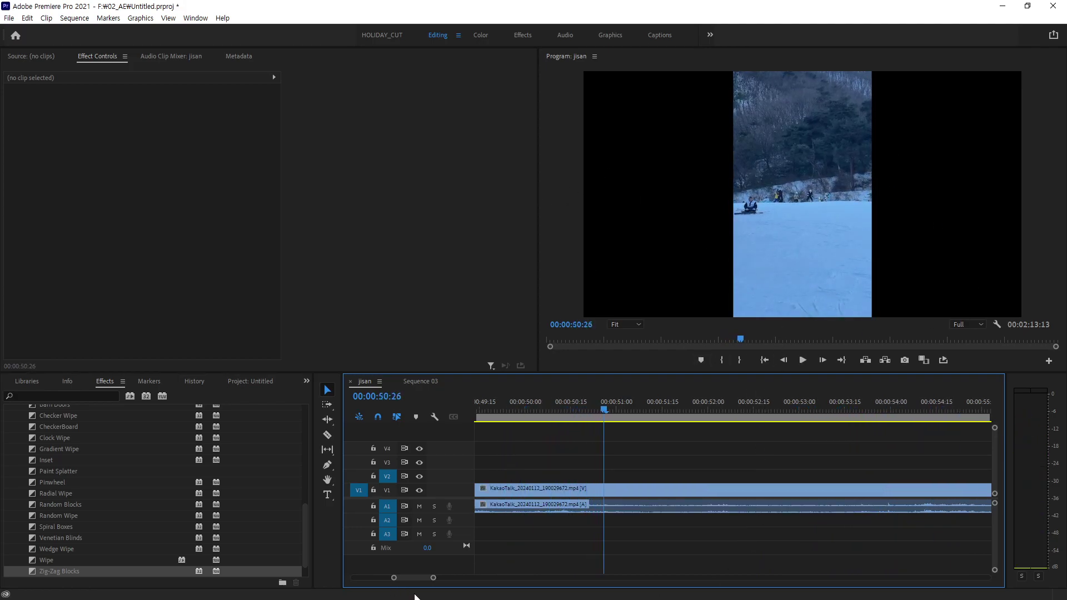
left_click_drag(394, 578, 377, 578)
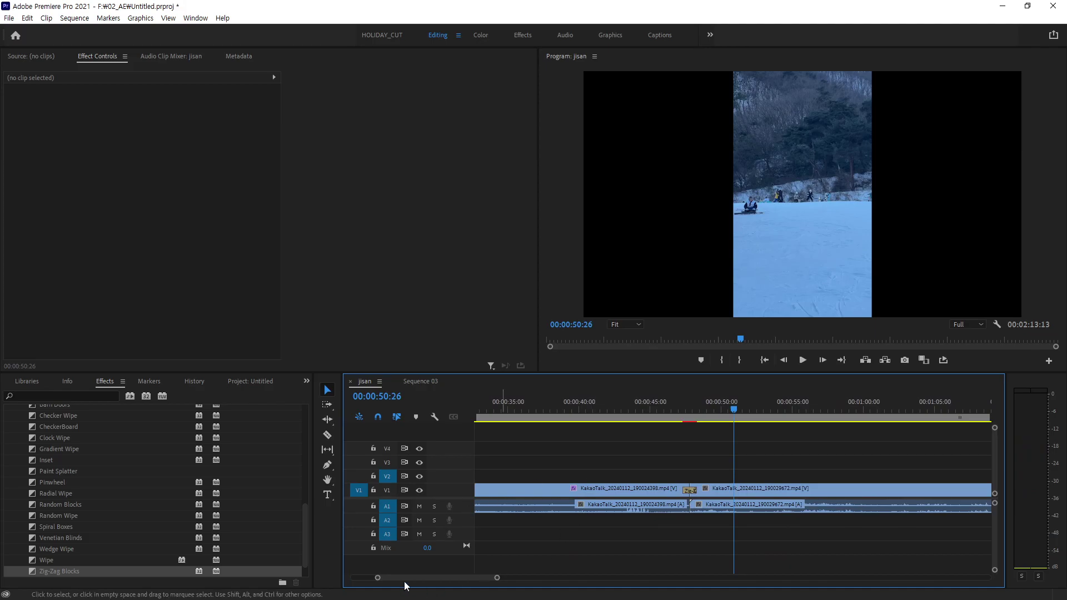
left_click_drag(496, 578, 460, 579)
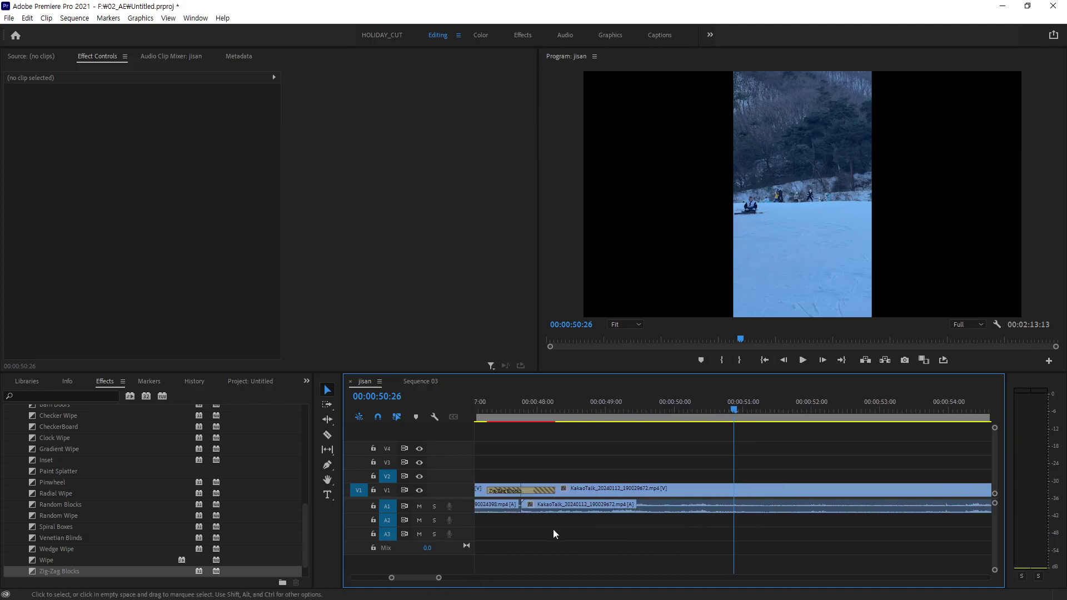
left_click_drag(733, 422, 536, 425)
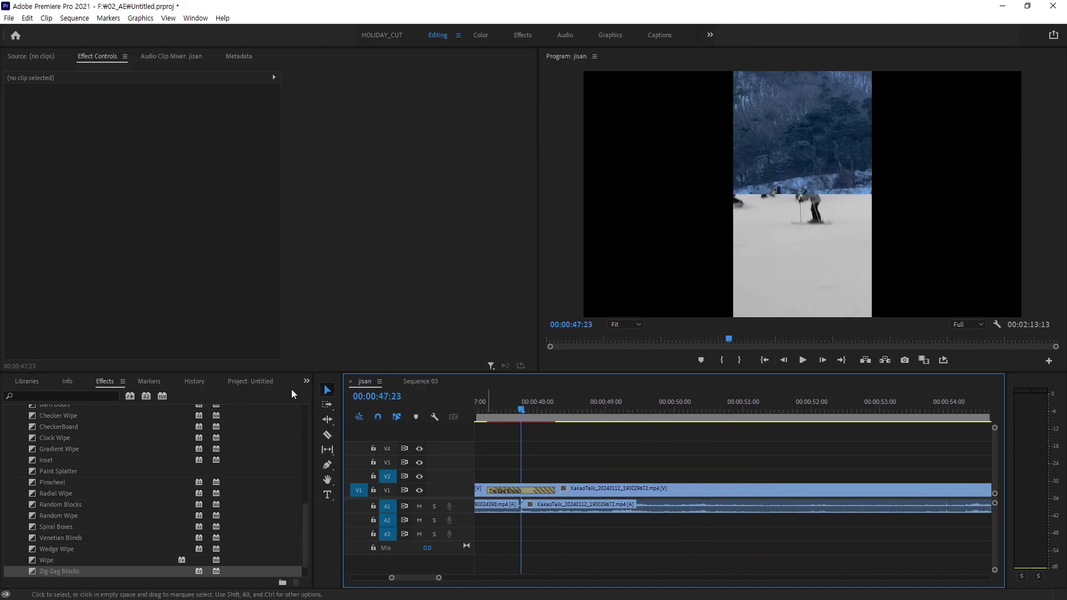
scroll(92, 508, "up", 3)
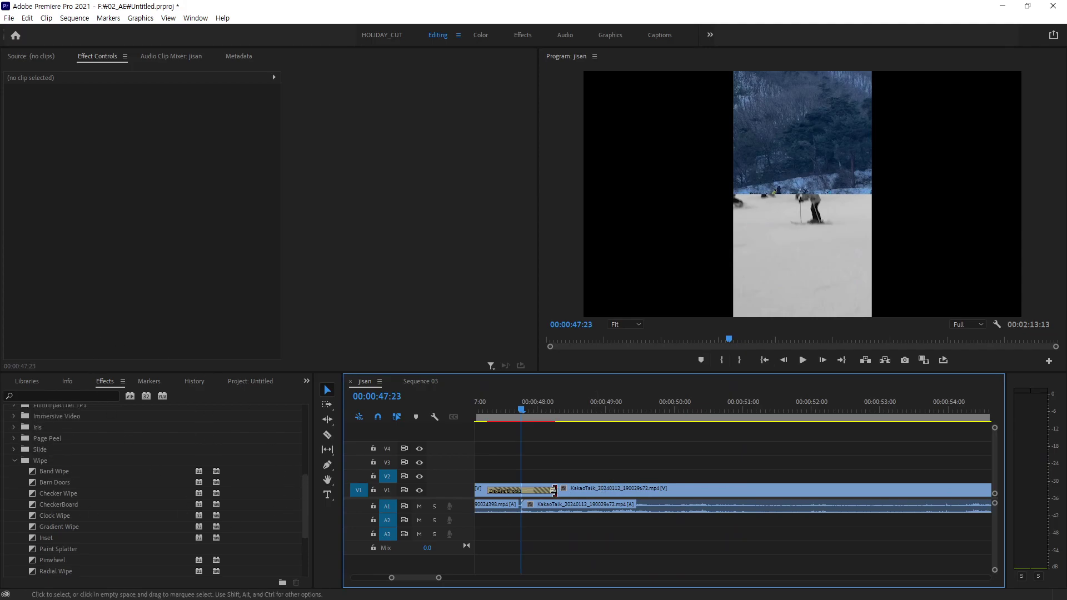
left_click(534, 490)
key("Delete")
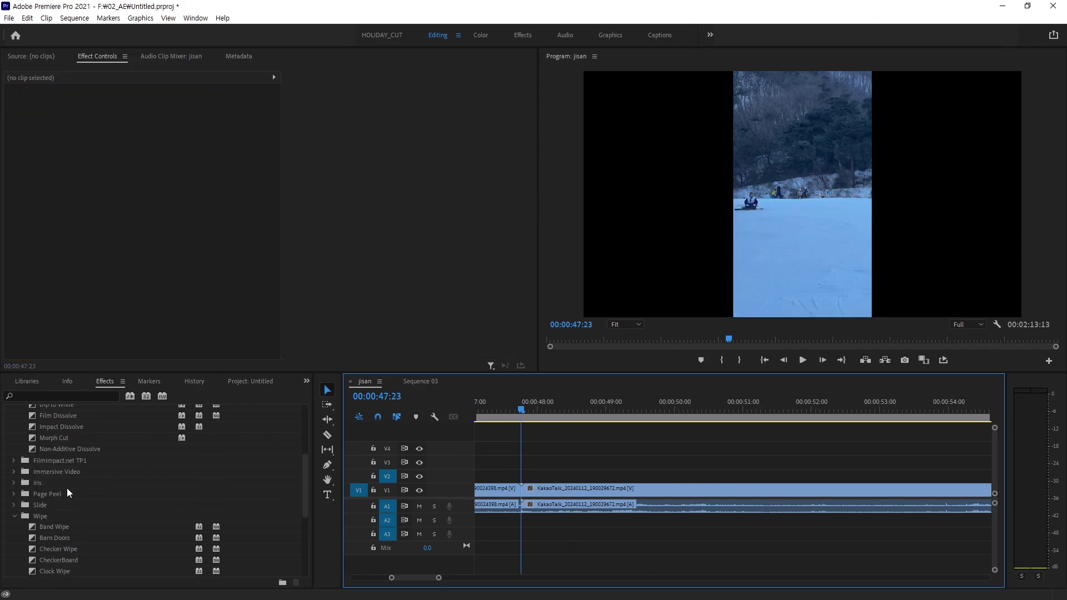
Expand the Zoom group of video transitions in the Effects panel.
scroll(36, 503, "up", 4)
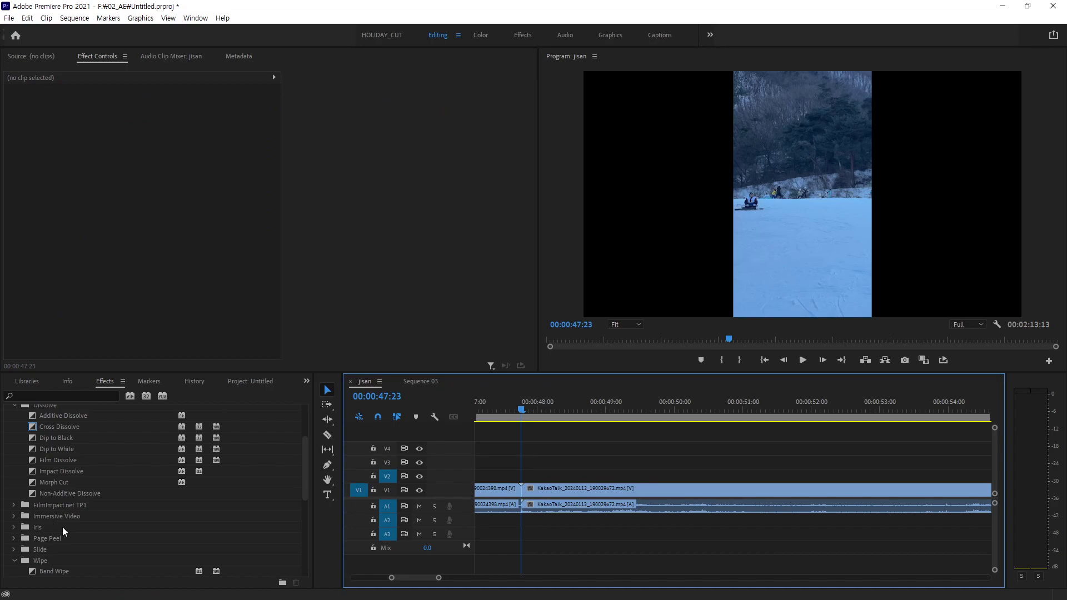
scroll(62, 527, "down", 1)
scroll(62, 526, "down", 4)
scroll(62, 527, "down", 3)
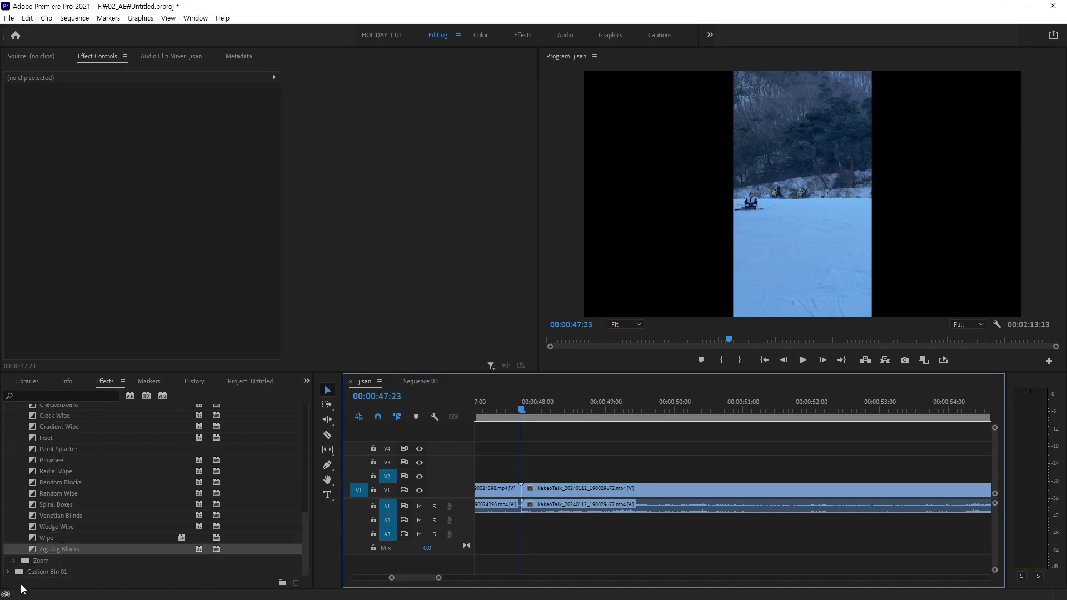
left_click(13, 561)
Place Cross Zoom on the V1 cut, accept the media warning, and preview it.
left_click_drag(62, 559, 520, 494)
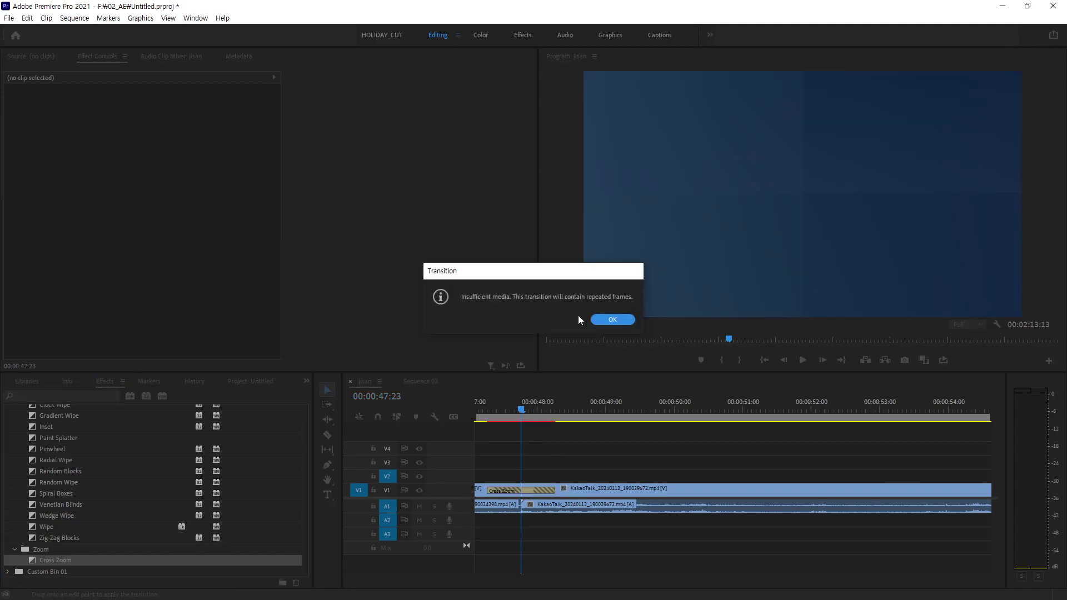
left_click(613, 322)
mouse_move(521, 410)
left_mouse_down()
mouse_move(508, 421)
mouse_move(562, 403)
mouse_move(476, 410)
left_mouse_up()
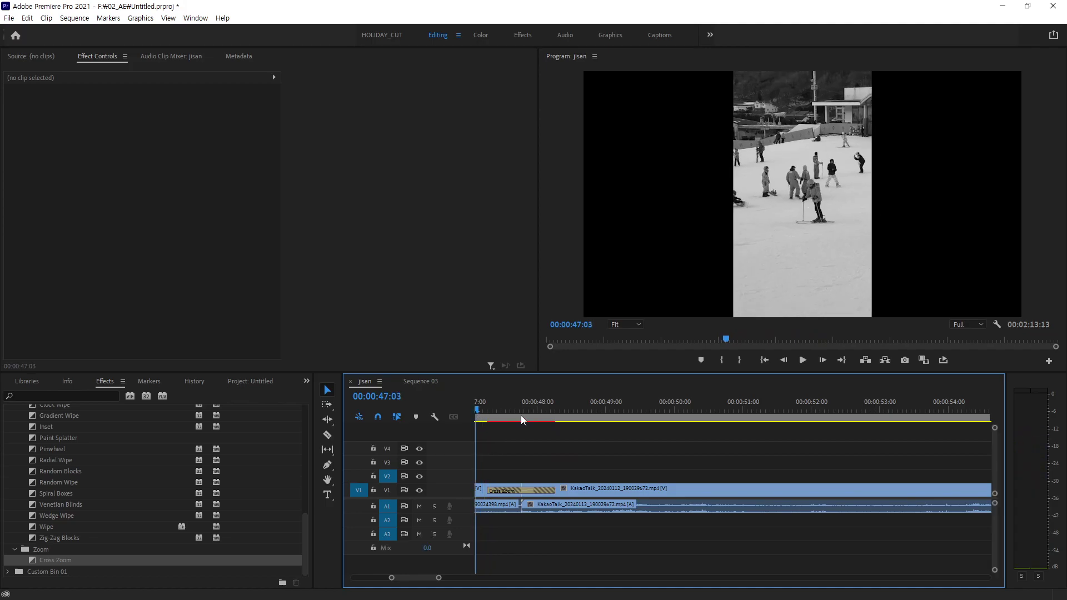
key("space")
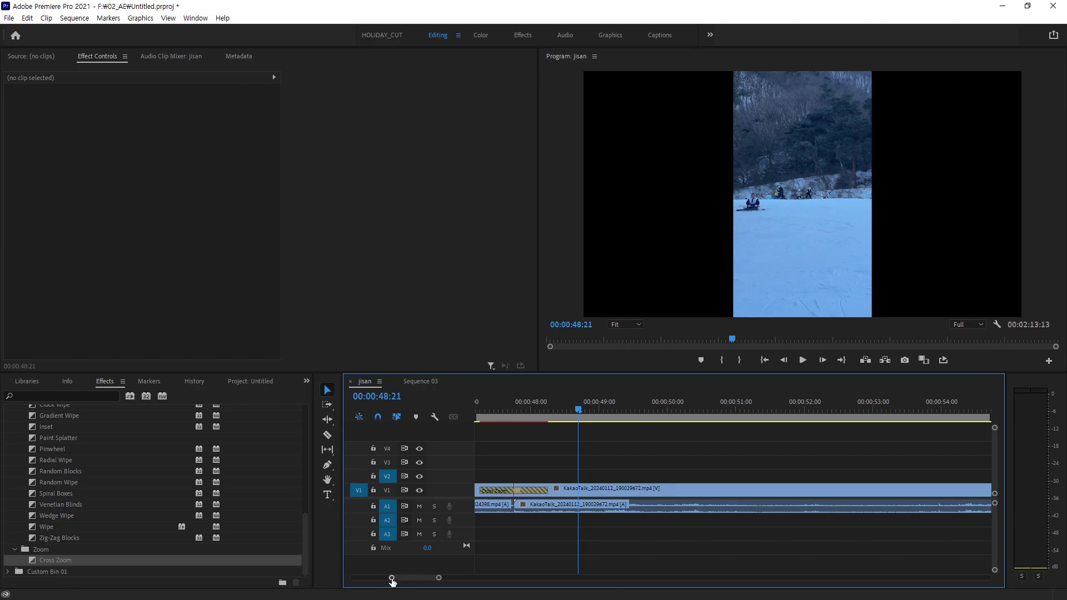
left_click_drag(392, 578, 398, 577)
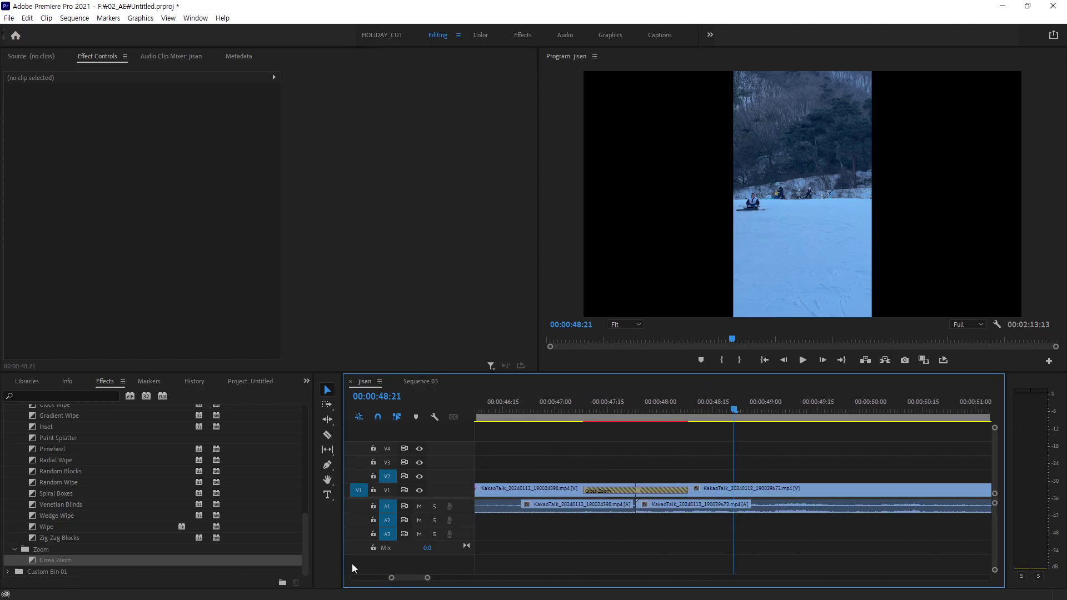
scroll(114, 487, "up", 10)
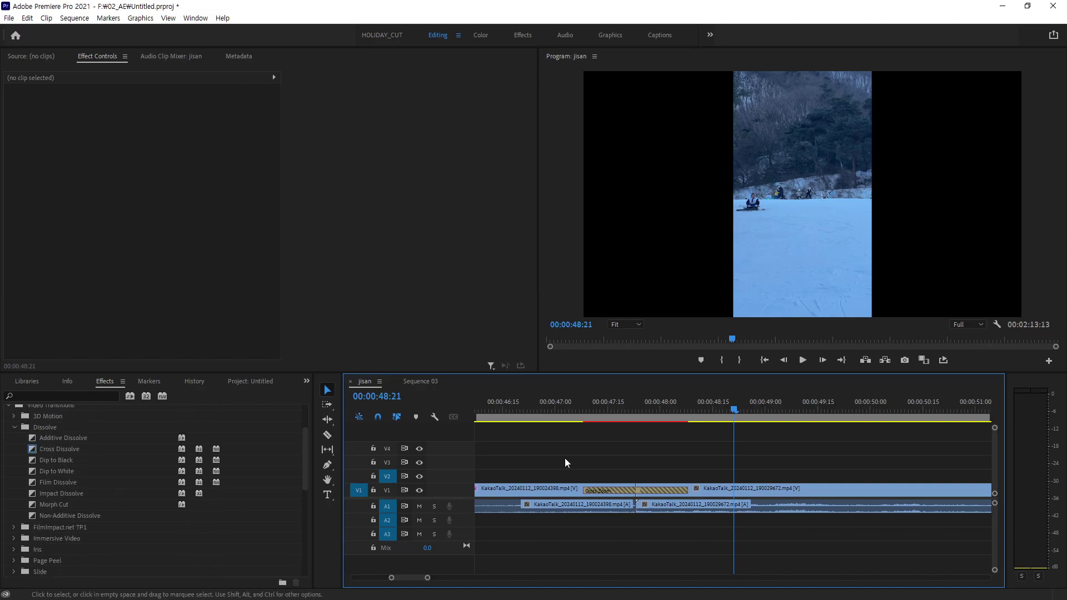
mouse_move(733, 410)
left_mouse_down()
mouse_move(653, 426)
mouse_move(672, 438)
mouse_move(628, 456)
mouse_move(649, 457)
left_mouse_up()
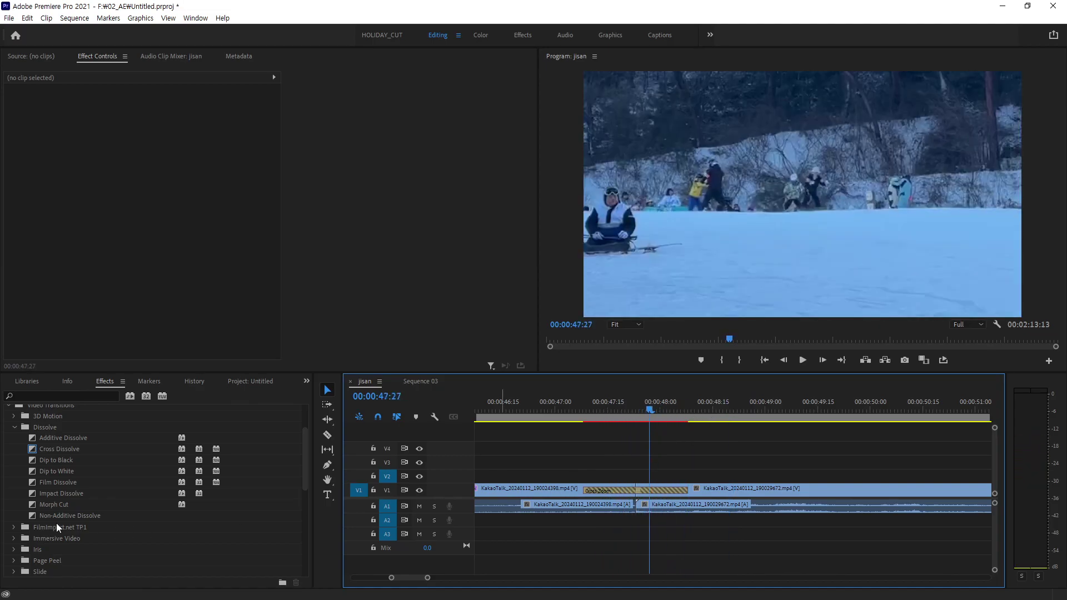
scroll(7, 459, "up", 5)
left_click(7, 456)
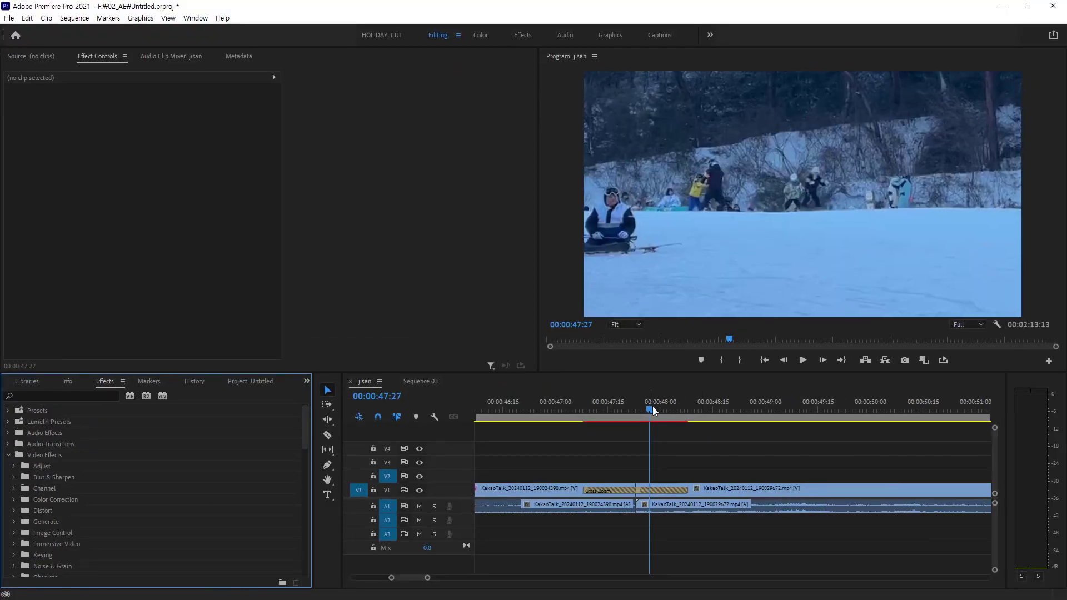
mouse_move(652, 407)
left_mouse_down()
mouse_move(613, 446)
mouse_move(648, 442)
mouse_move(647, 468)
mouse_move(612, 475)
mouse_move(676, 459)
left_mouse_up()
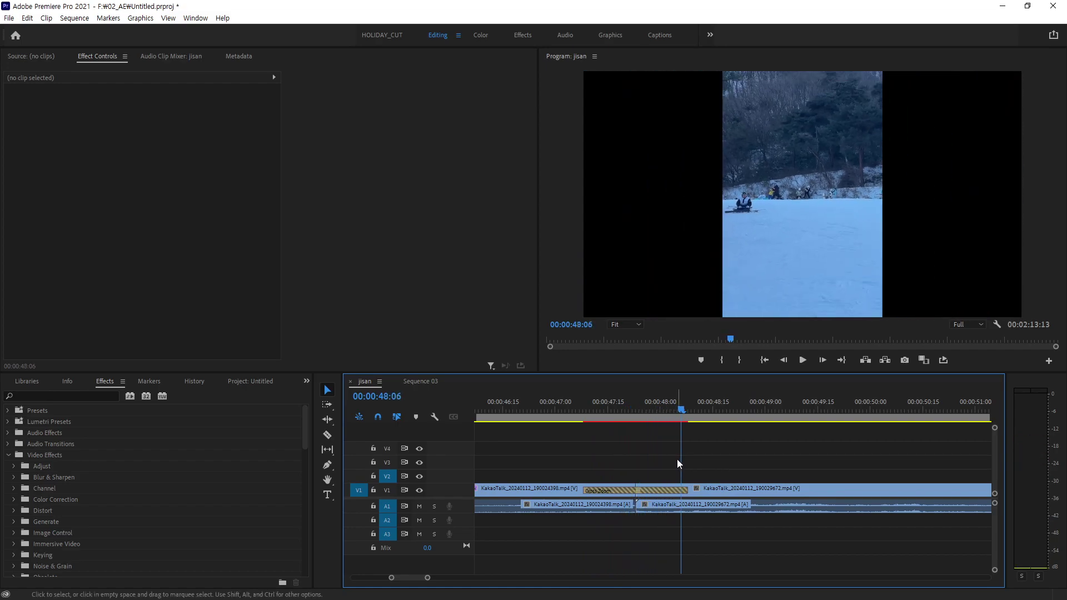
Trim the Cross Zoom transition to 00:00:00:12 and play back the shortened result.
left_click(585, 491)
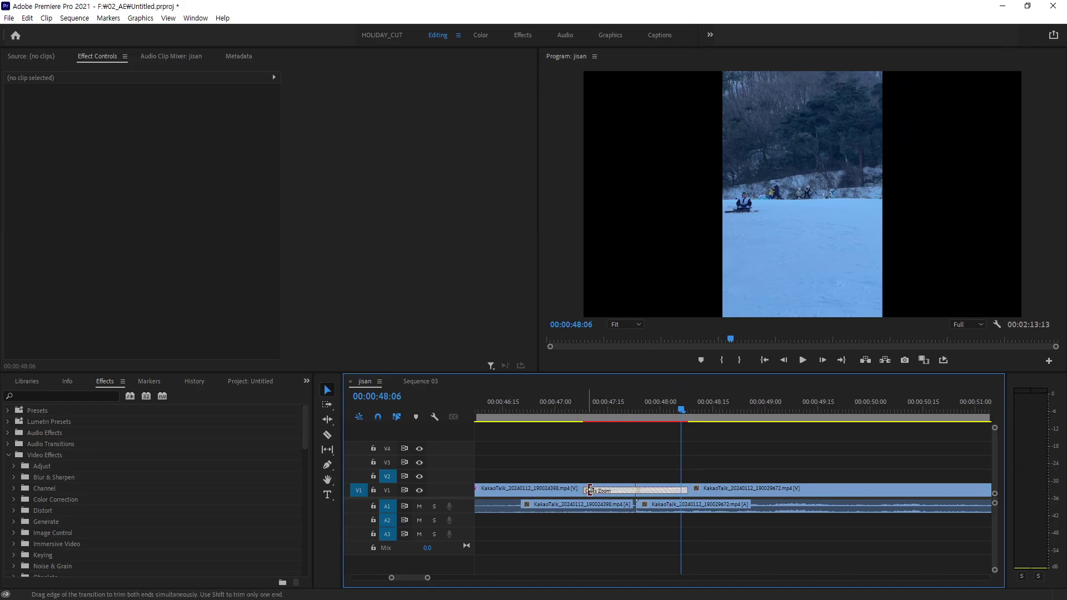
left_click(584, 492)
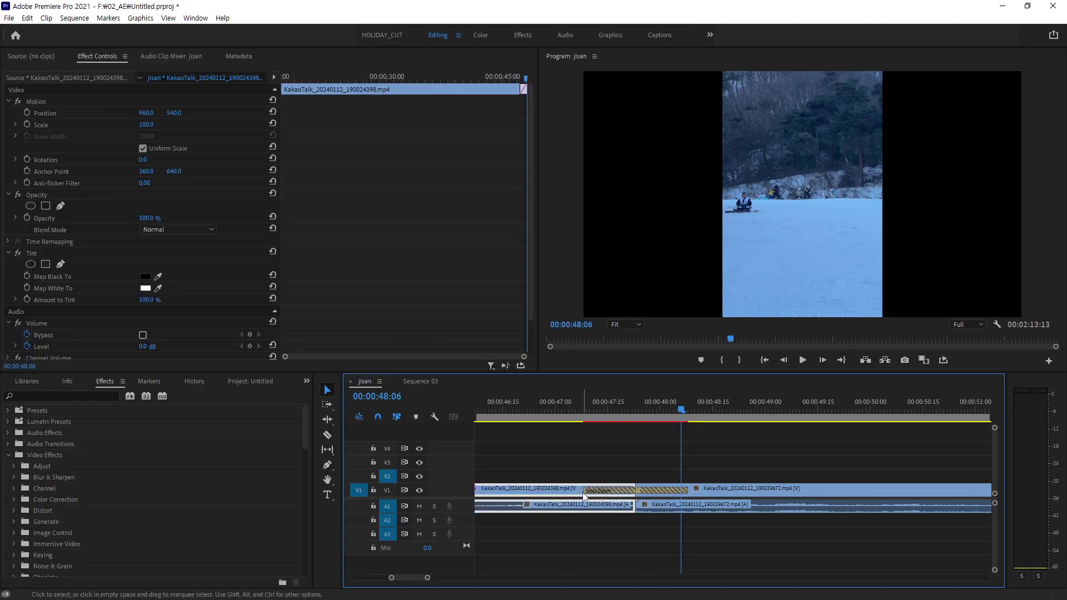
left_click_drag(585, 491, 619, 489)
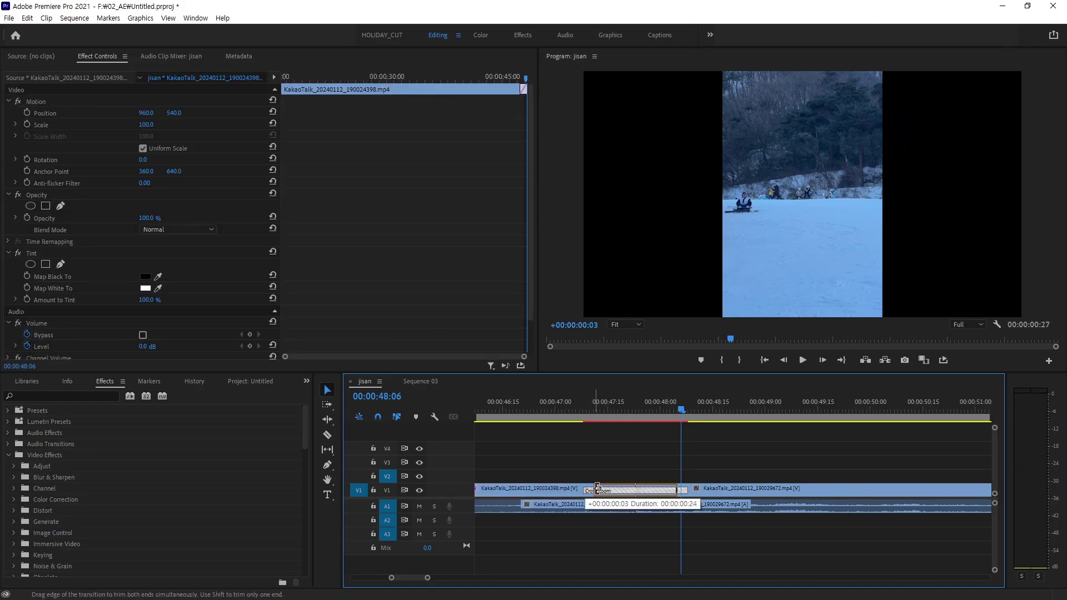
left_click(592, 410)
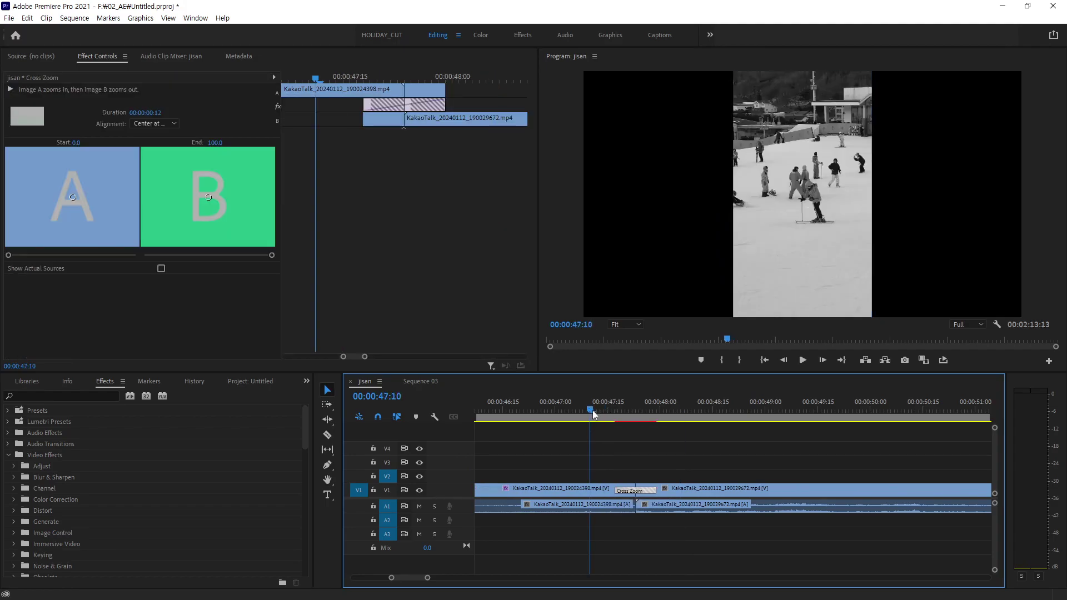
key("space")
key("space")
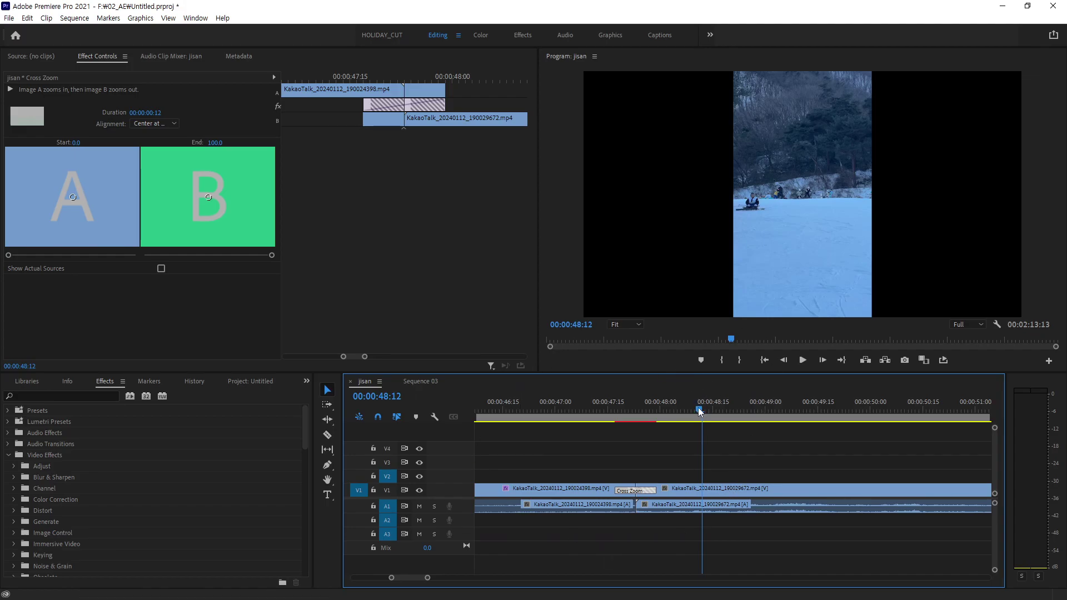
left_click_drag(698, 408, 605, 428)
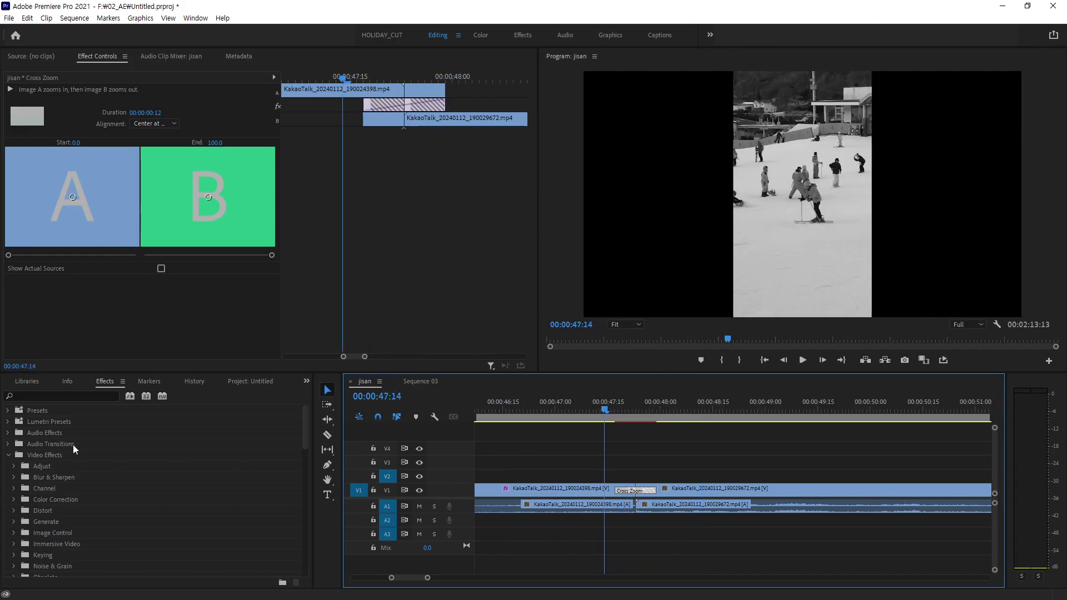